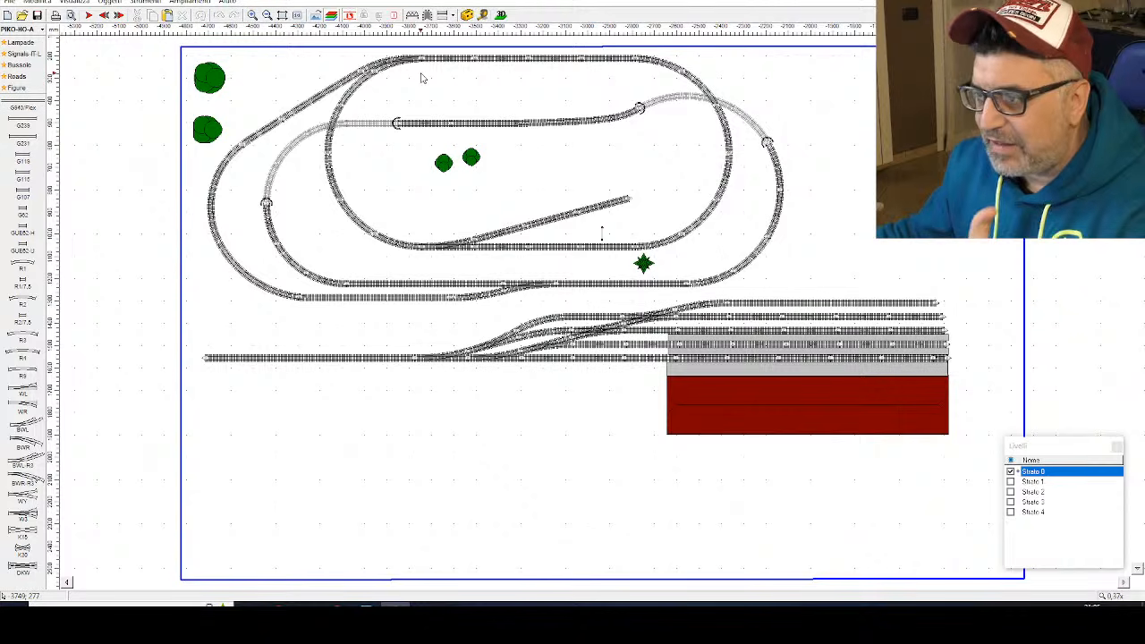
Step: Render the finished track layout in 3D and examine its tracks, tunnel portals, station building and terrain from several angles
left_click(501, 16)
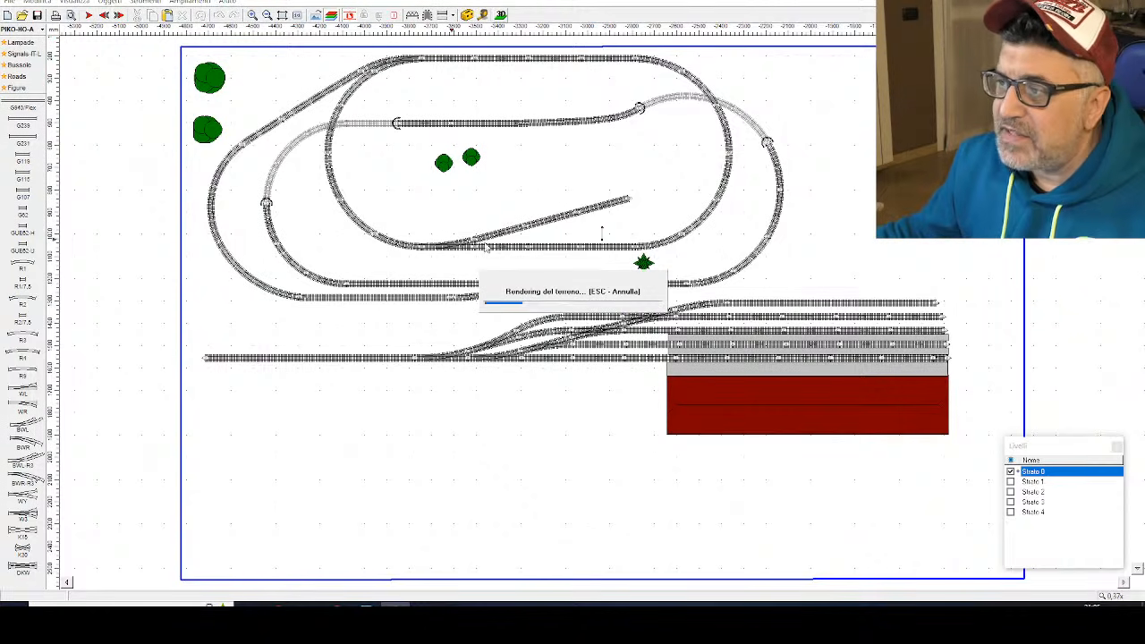
scroll(496, 285, "up", 1)
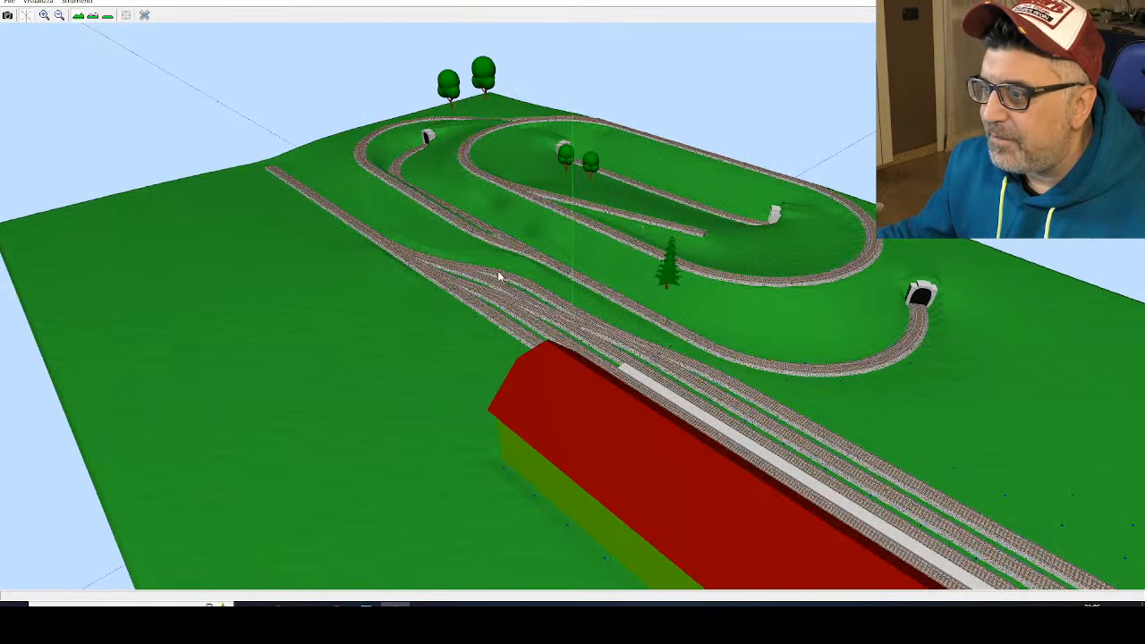
left_click_drag(498, 271, 390, 354)
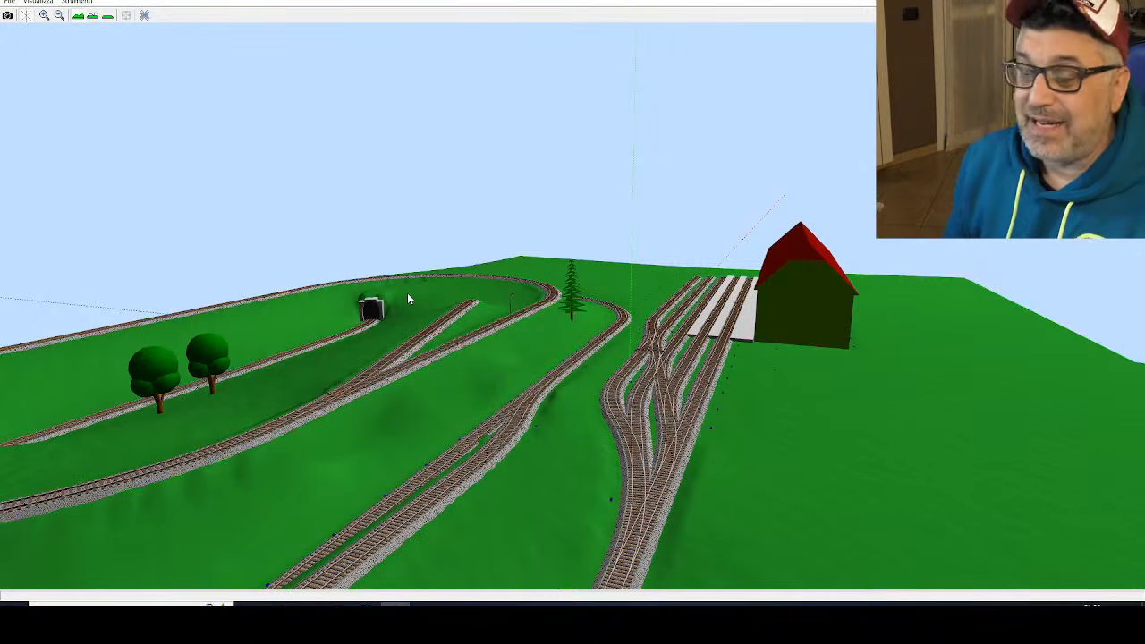
scroll(347, 426, "up", 7)
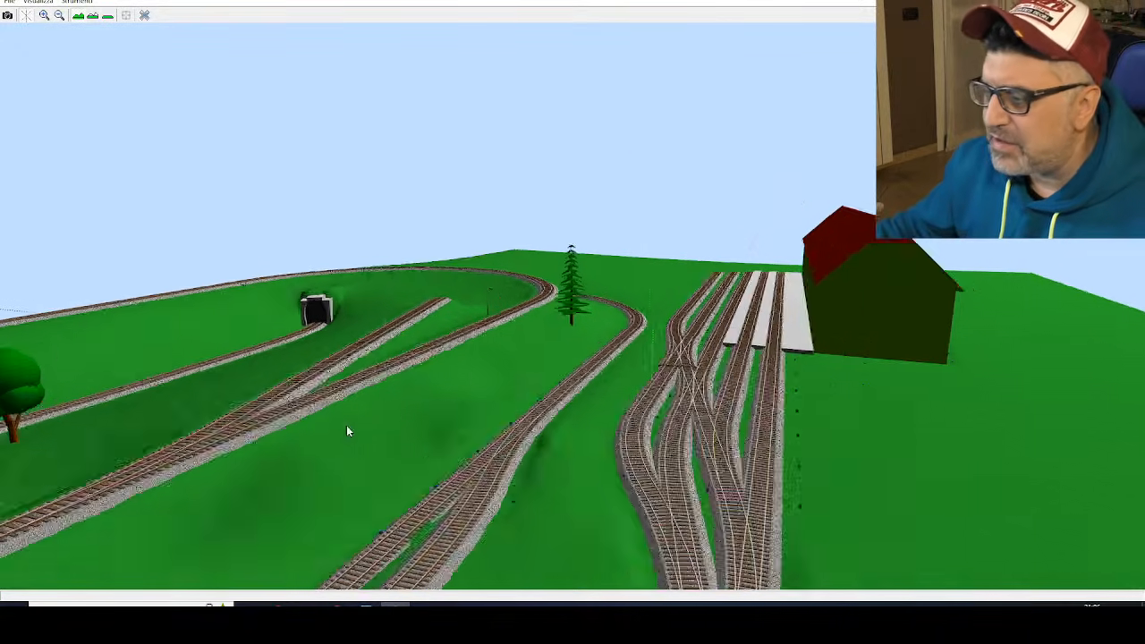
left_click_drag(374, 407, 515, 434)
scroll(753, 409, "up", 5)
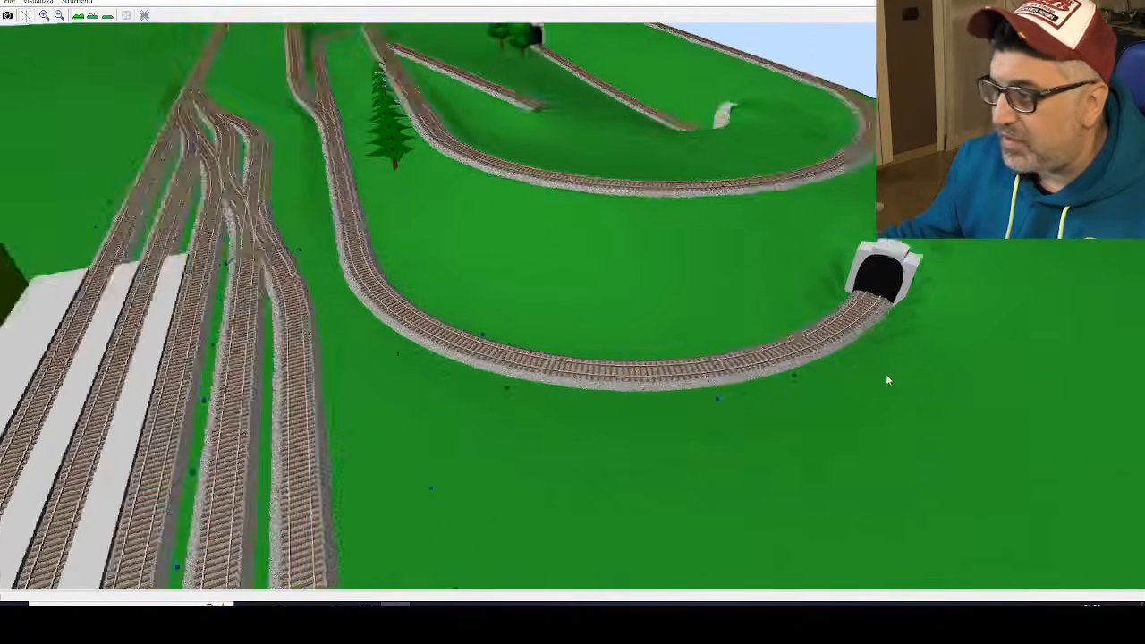
left_click_drag(885, 374, 821, 378)
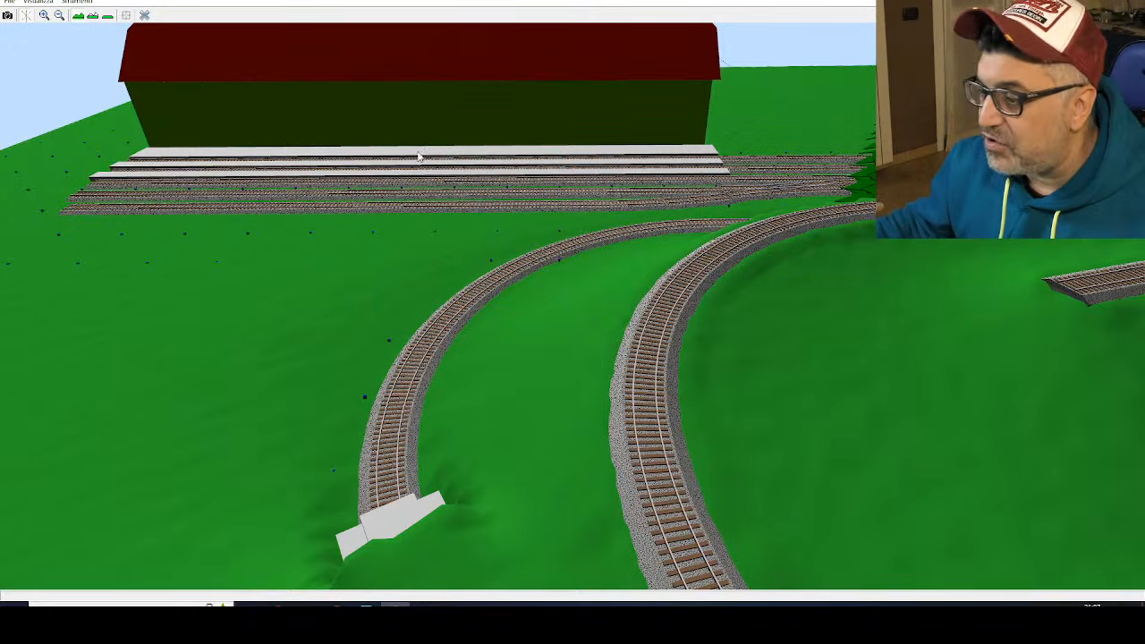
key("Escape")
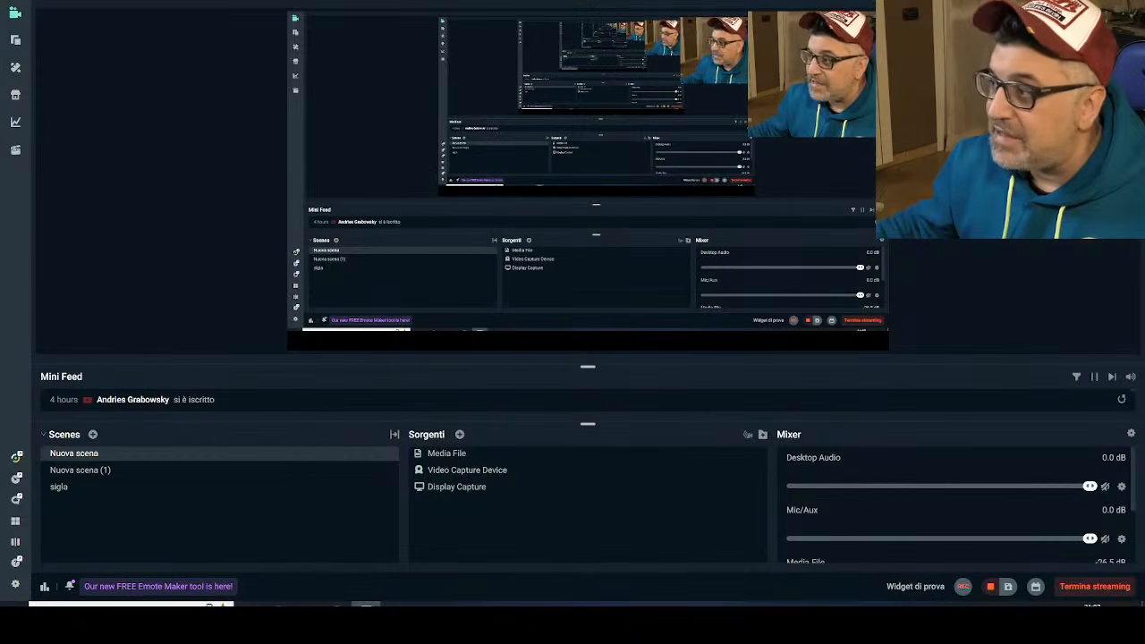
Step: Minimize the streaming software and launch SCARM from the desktop
left_click(1074, 1)
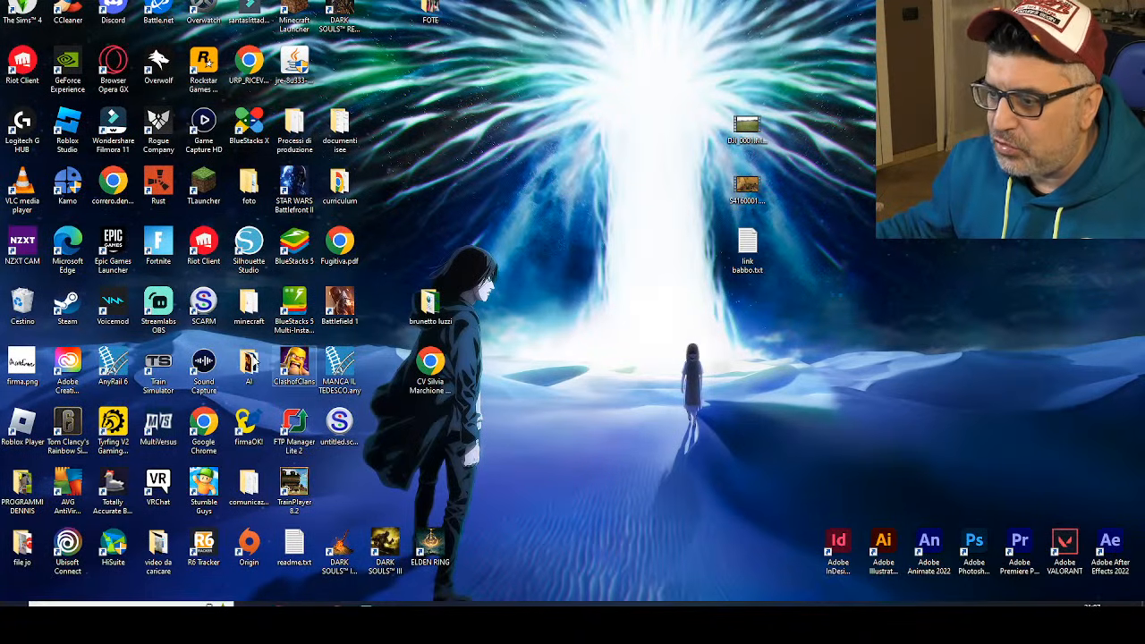
double_click(203, 304)
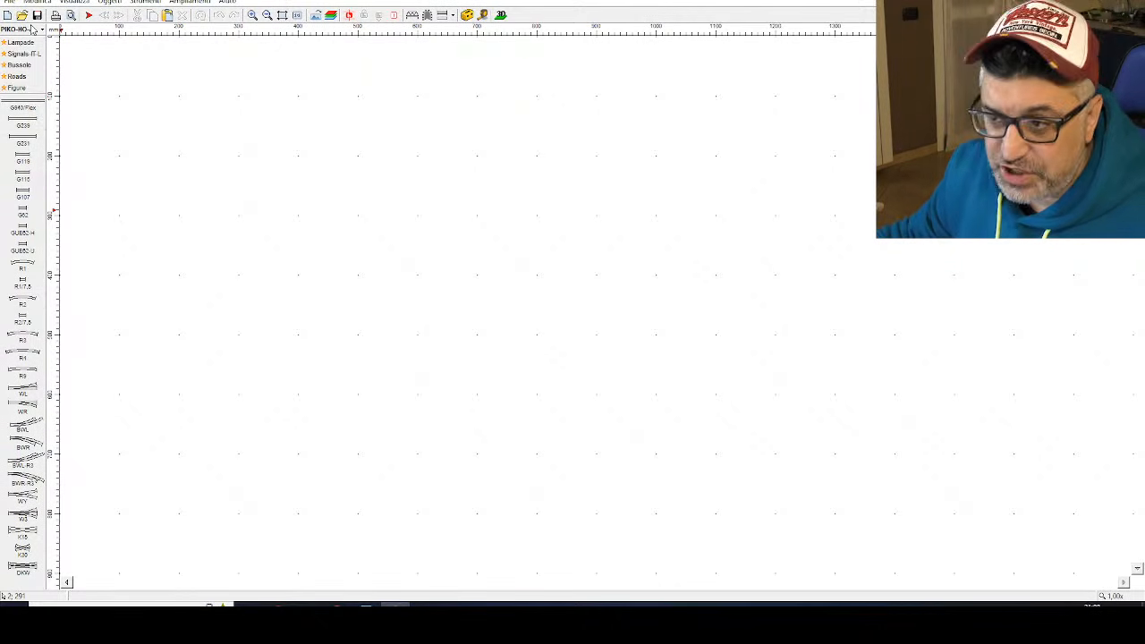
left_click(8, 3)
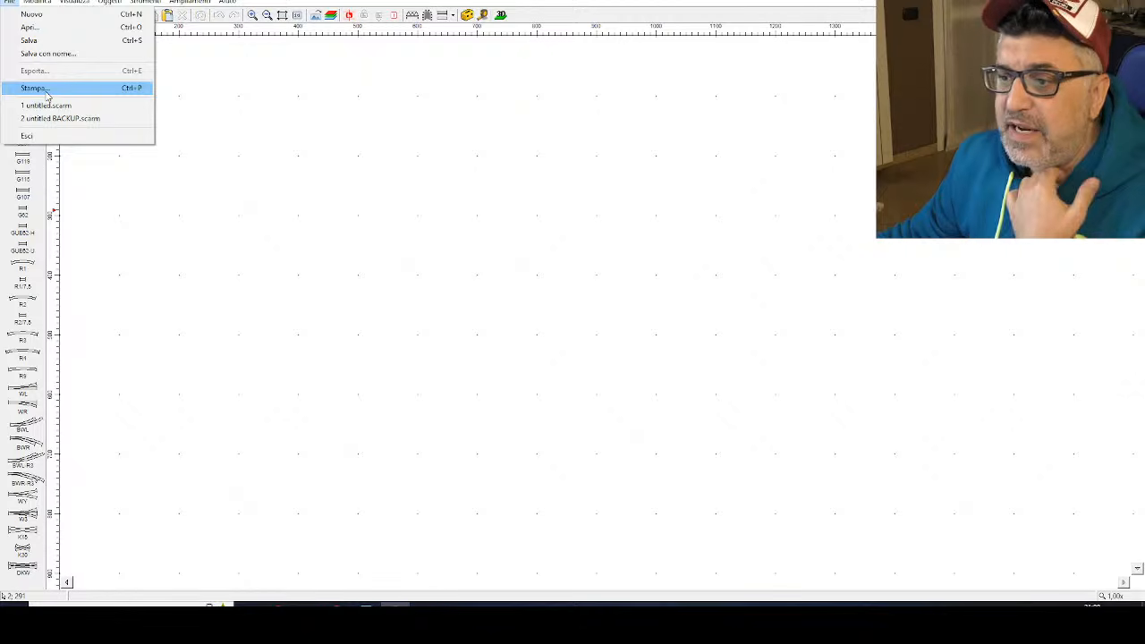
left_click(52, 3)
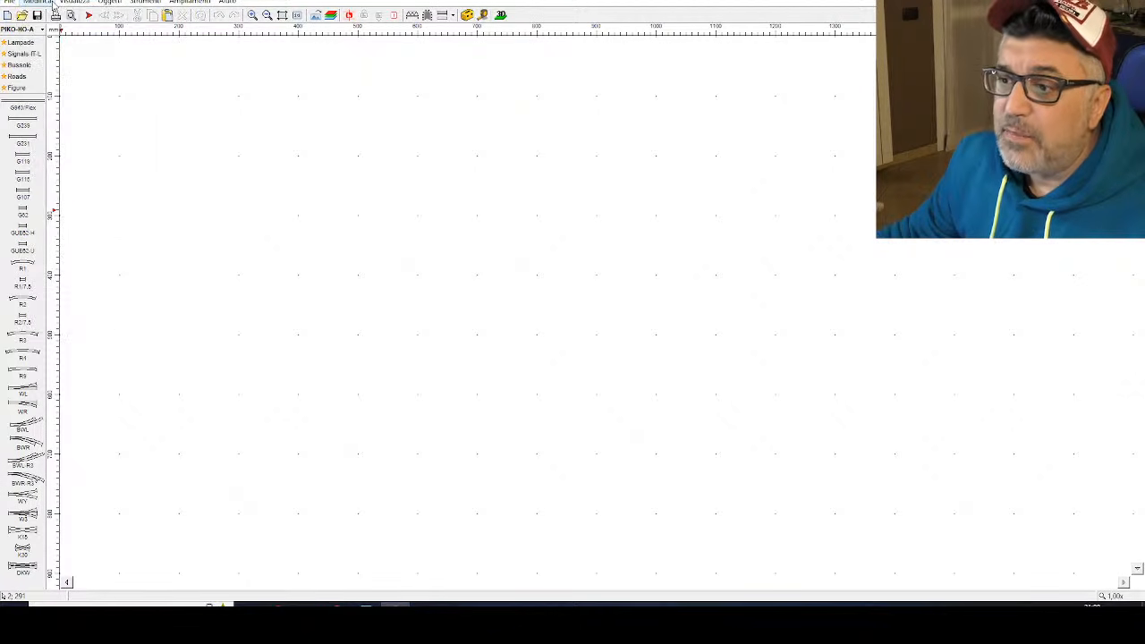
left_click(52, 3)
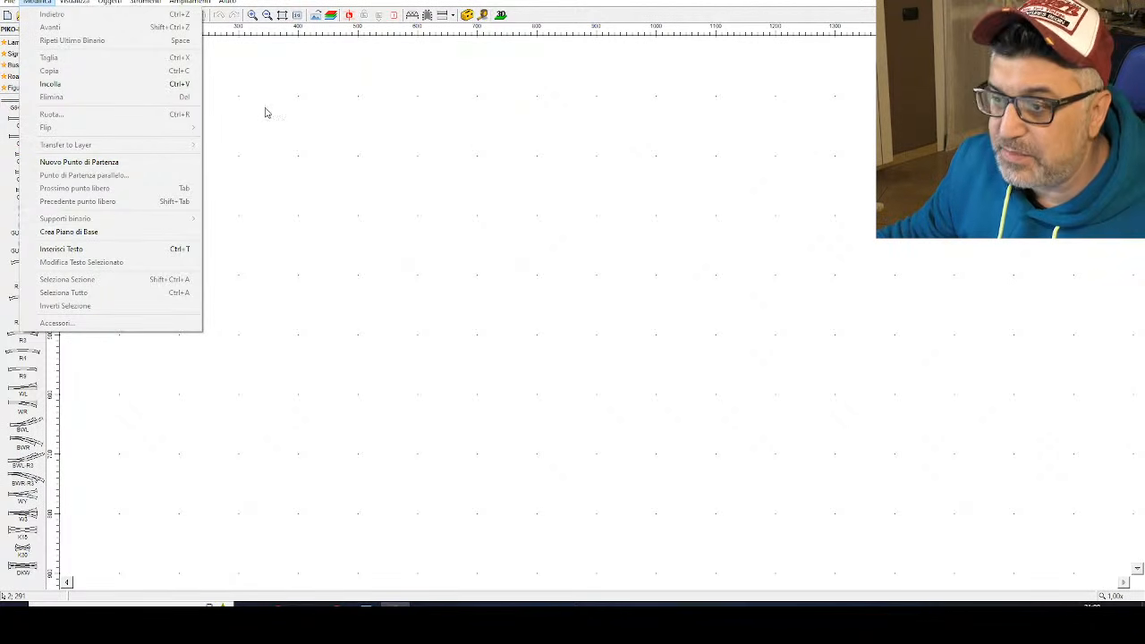
left_click(322, 214)
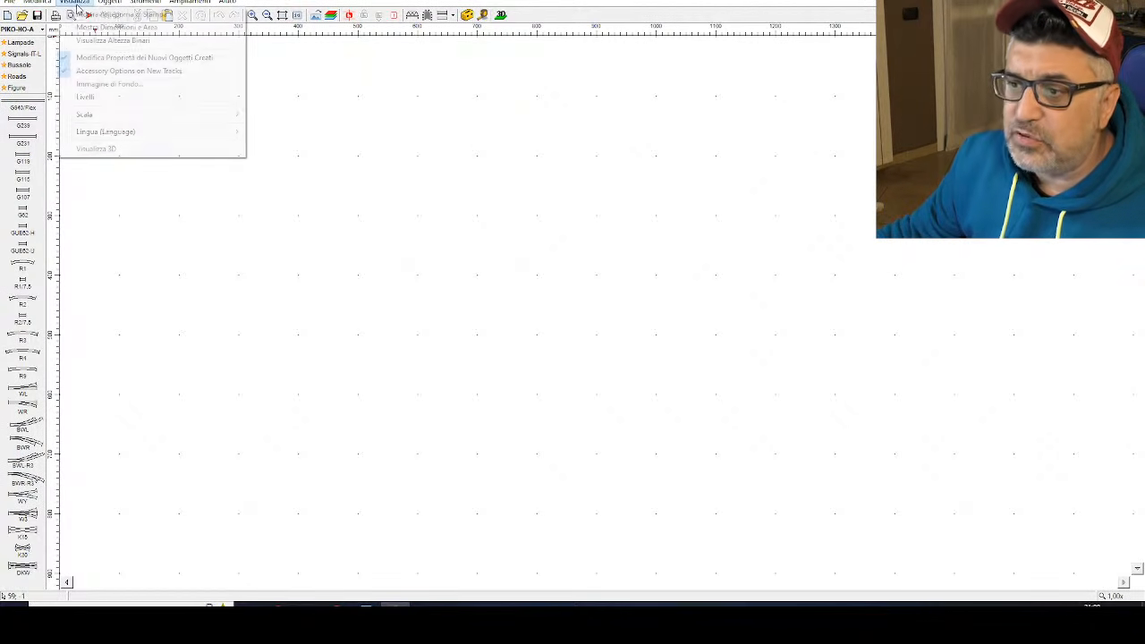
Step: Enable the display of dimensions and area as well as track heights, and show the Livelli (layers) window
left_click(80, 4)
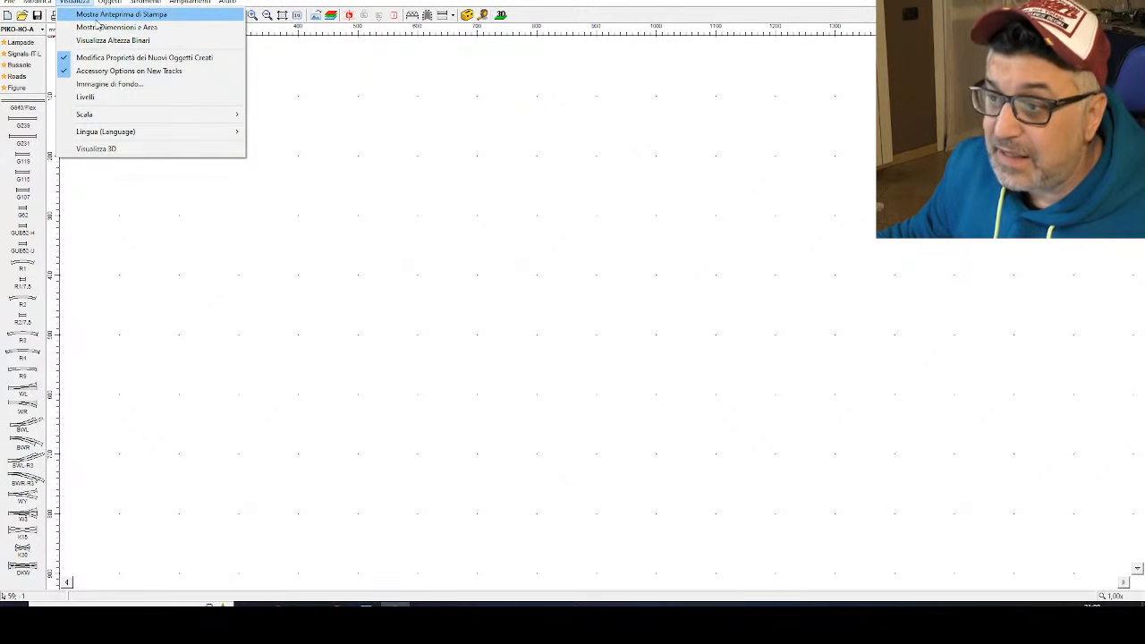
left_click(85, 28)
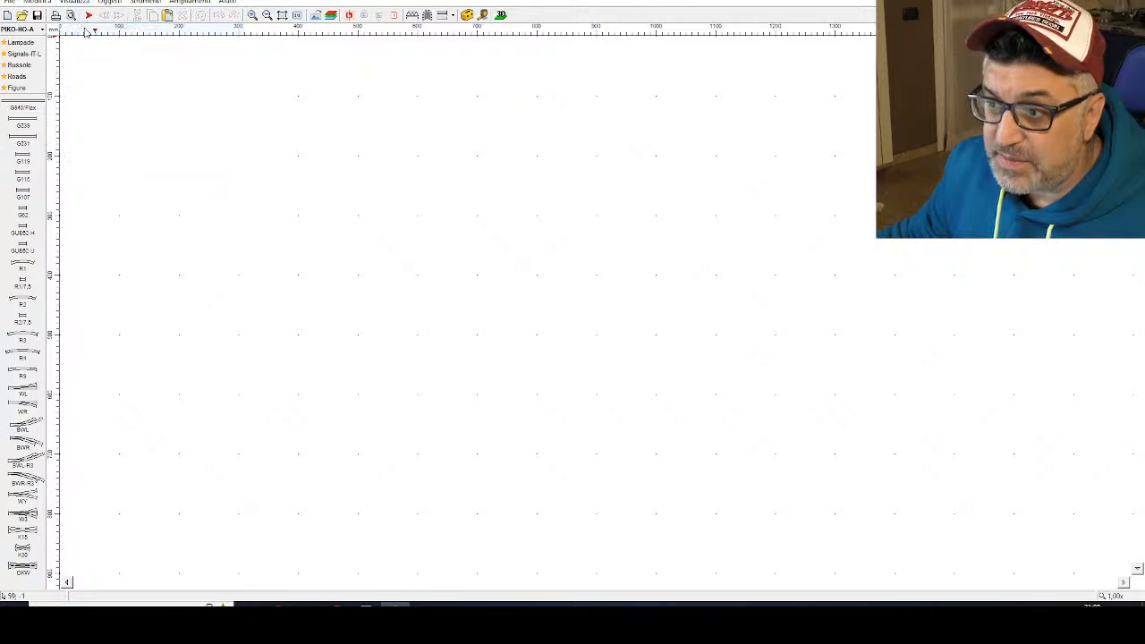
left_click(75, 2)
left_click(85, 40)
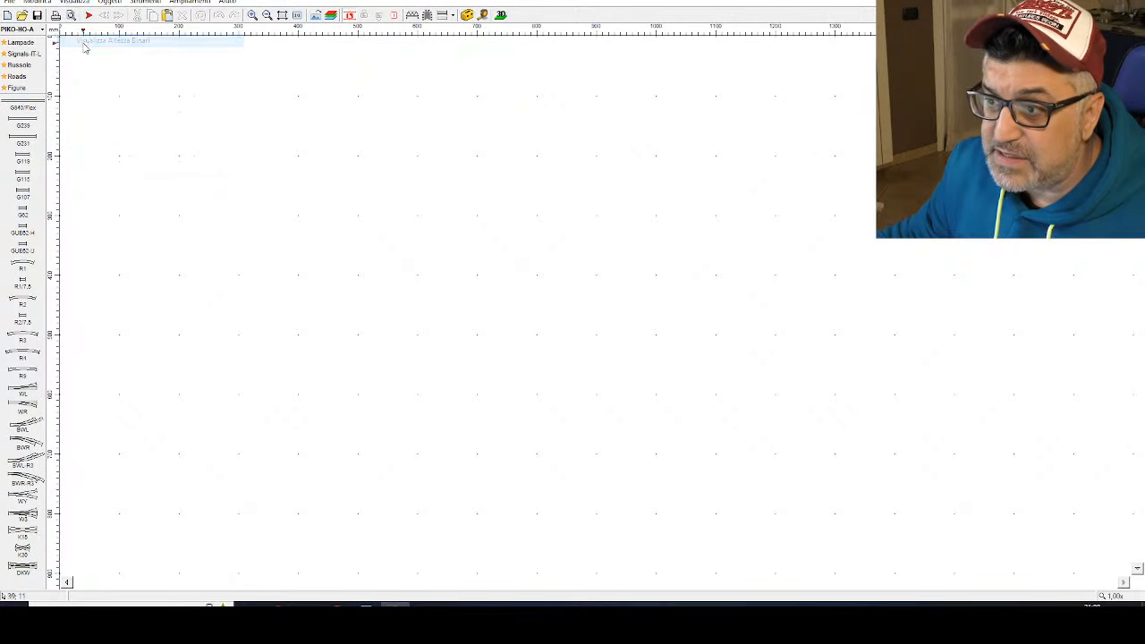
left_click(74, 3)
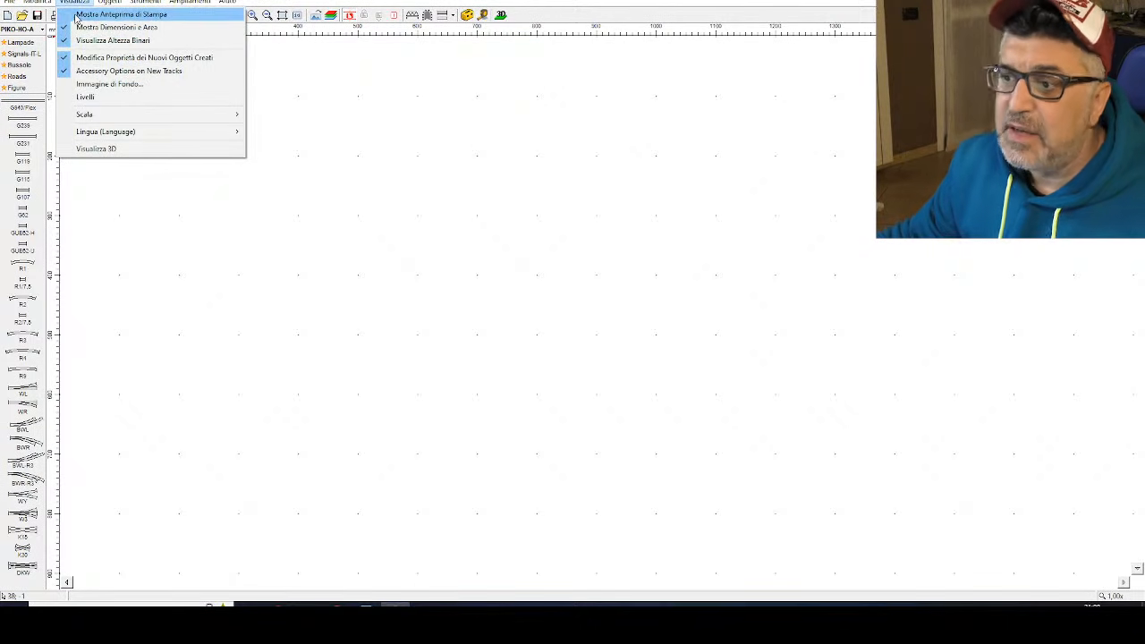
left_click(88, 96)
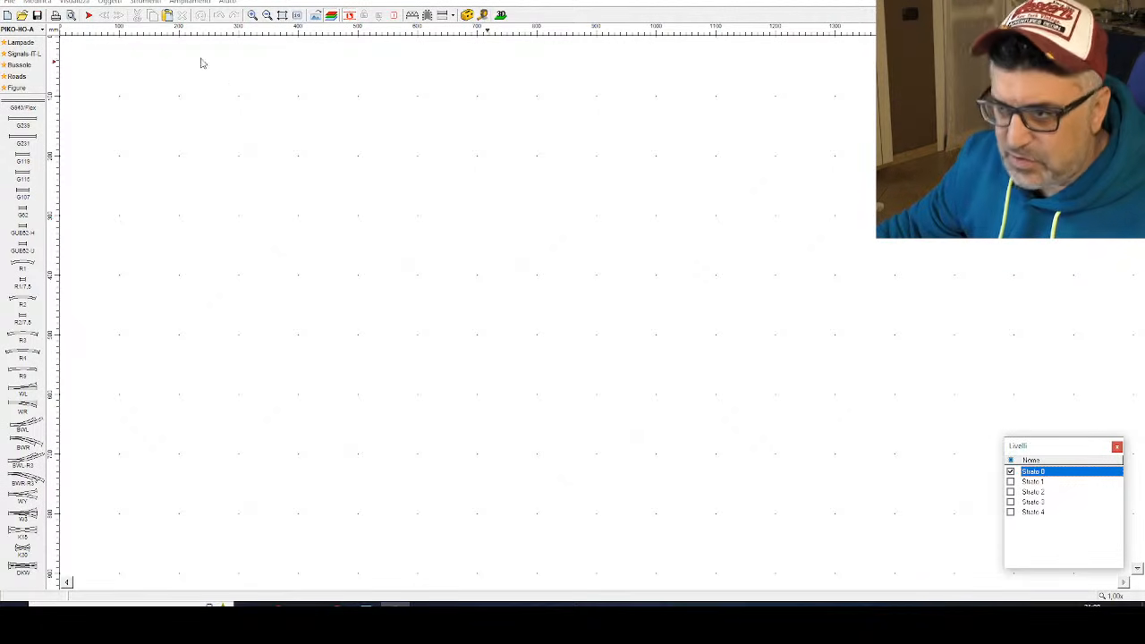
left_click(143, 1)
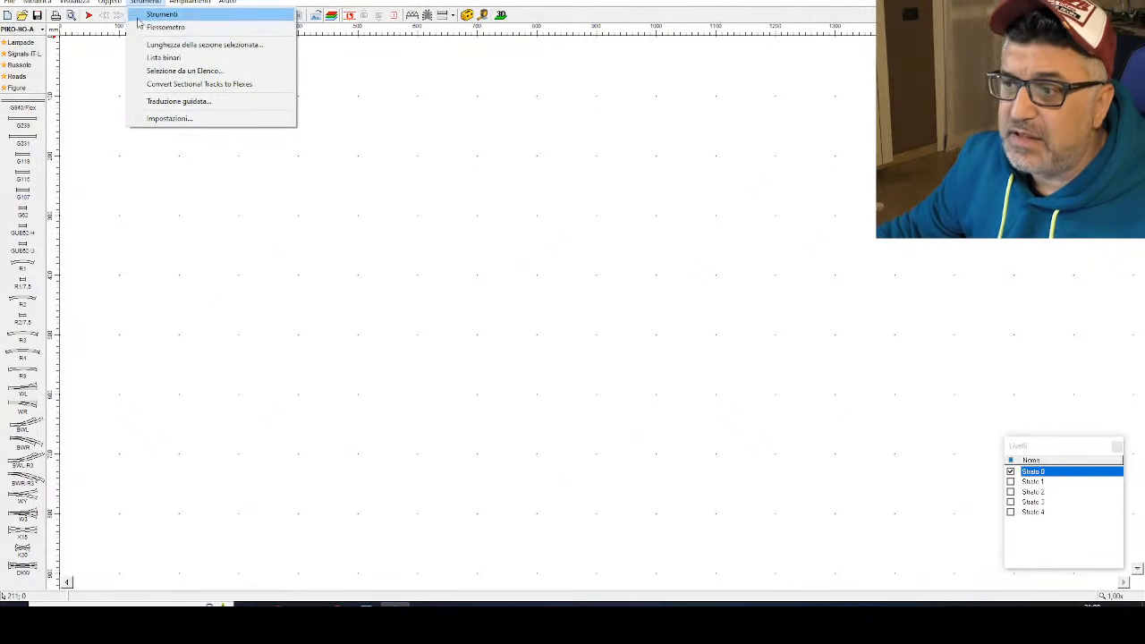
left_click(182, 4)
left_click(182, 3)
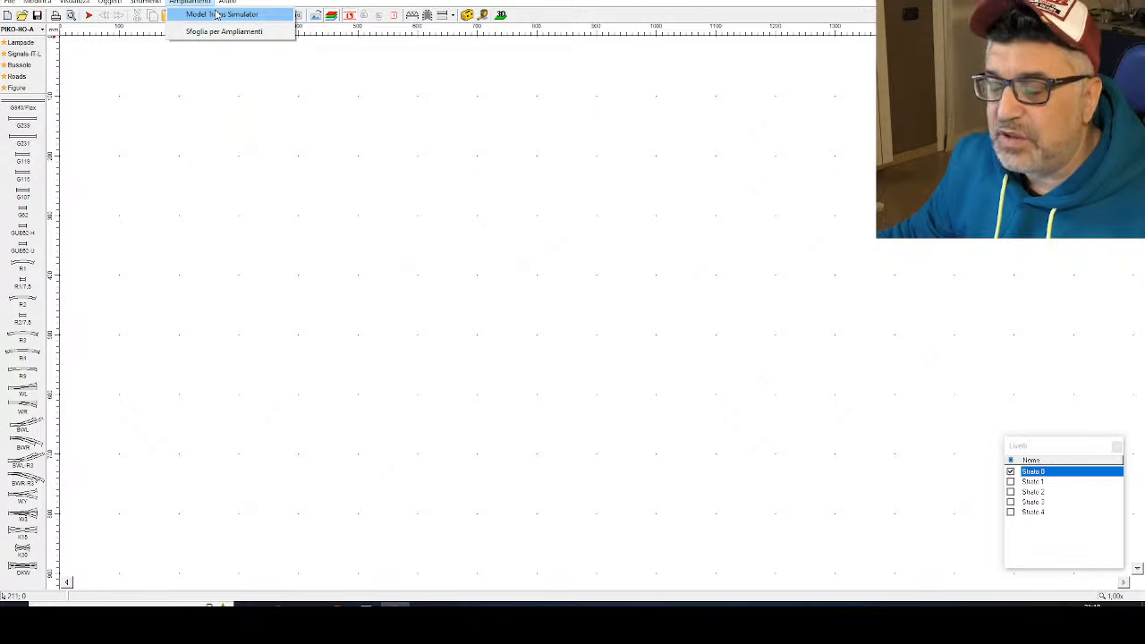
left_click(225, 138)
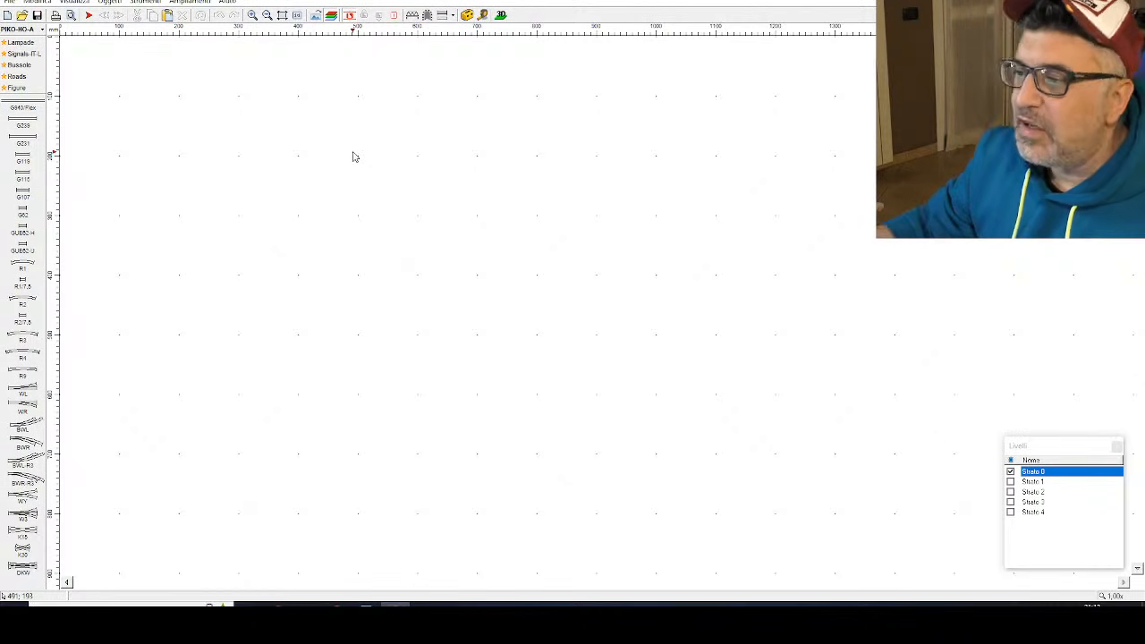
Step: Create a rectangular baseboard about 3009 mm wide and 1004 mm deep on the empty plan
scroll(399, 265, "down", 5)
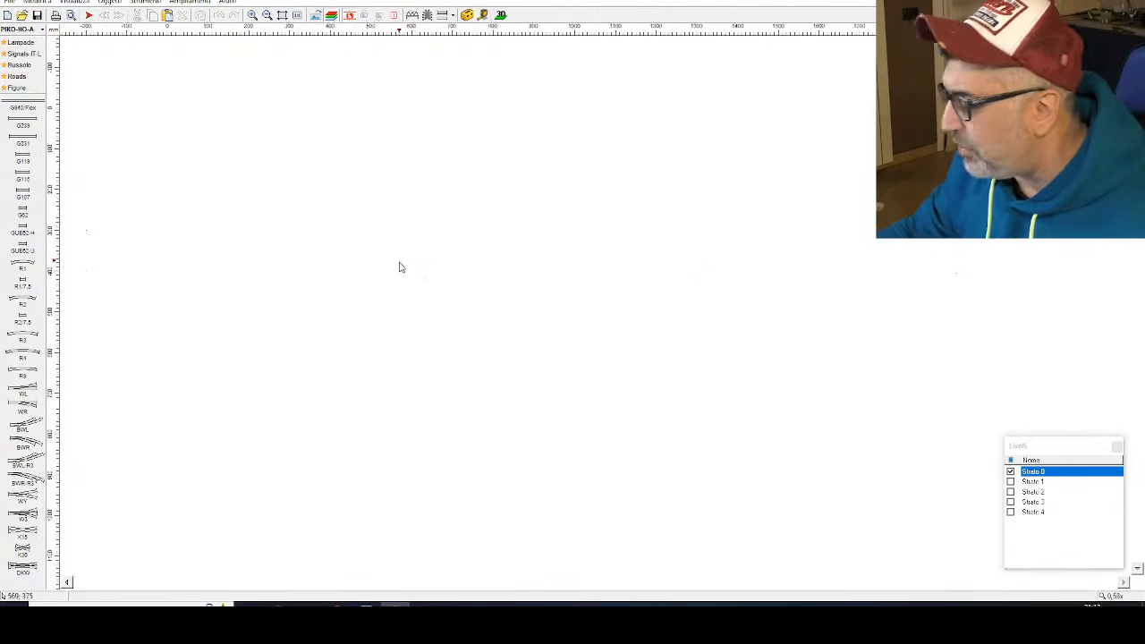
scroll(387, 269, "up", 3)
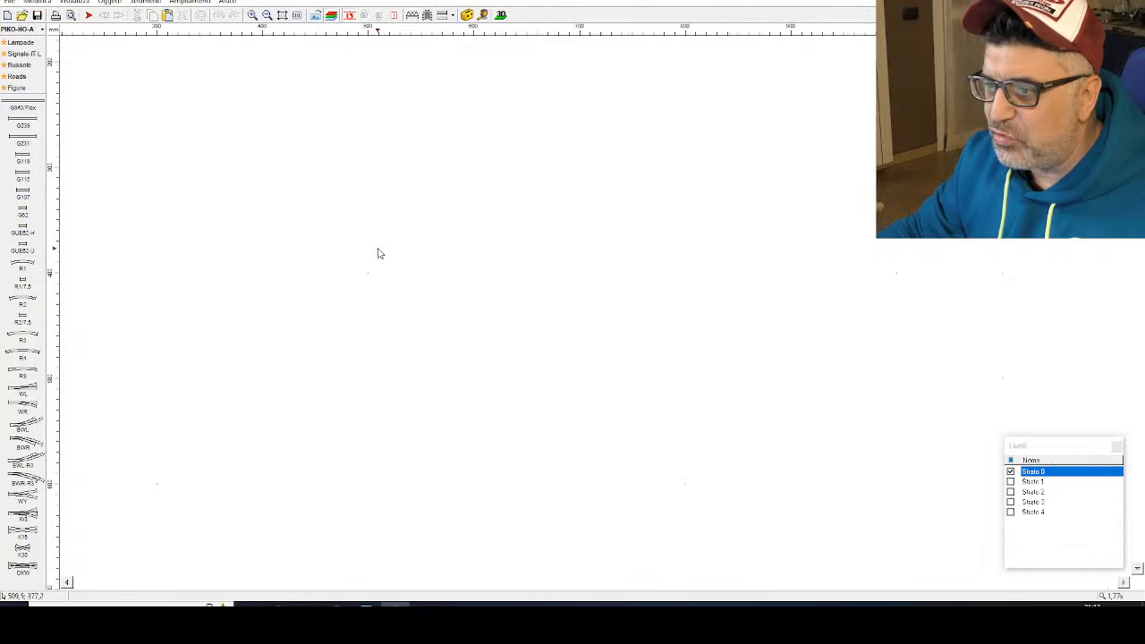
scroll(375, 260, "up", 3)
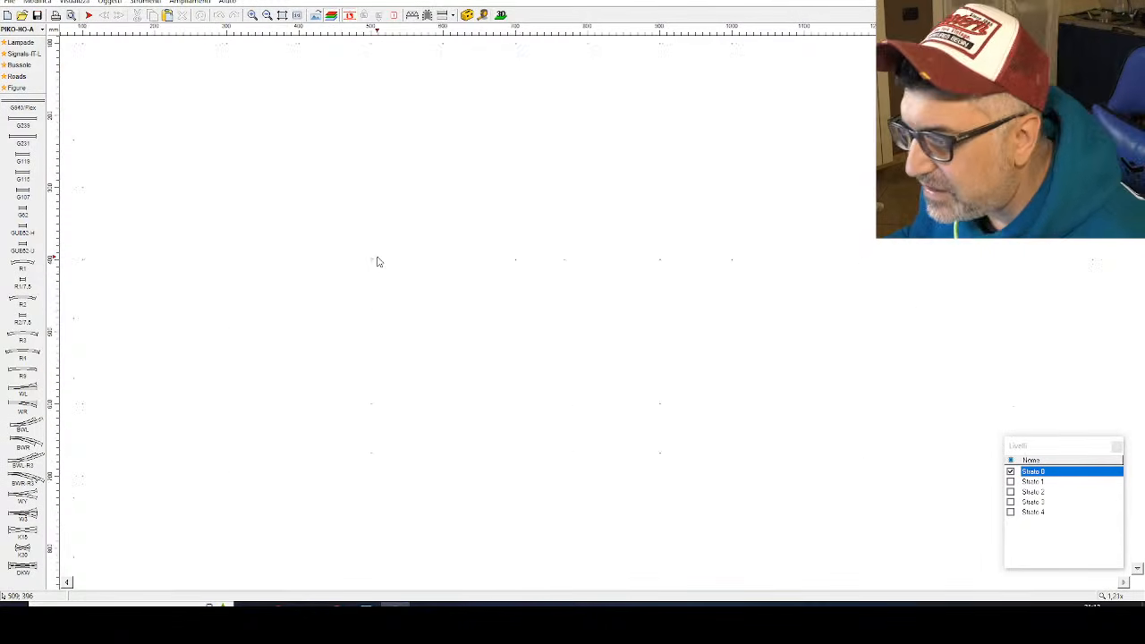
scroll(369, 266, "down", 6)
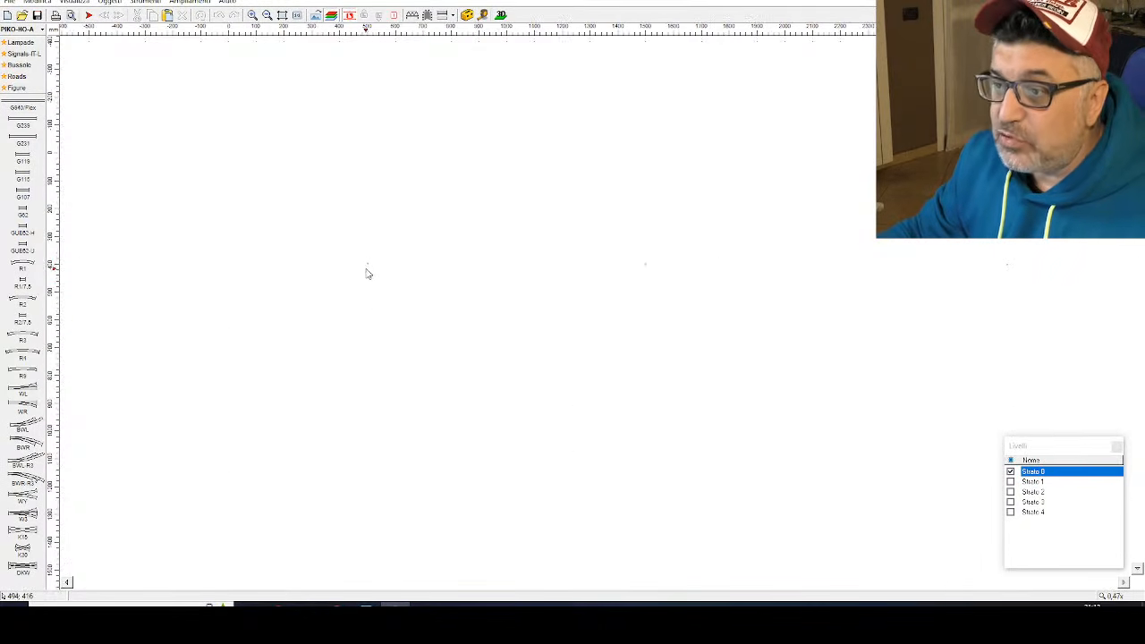
right_click(295, 168)
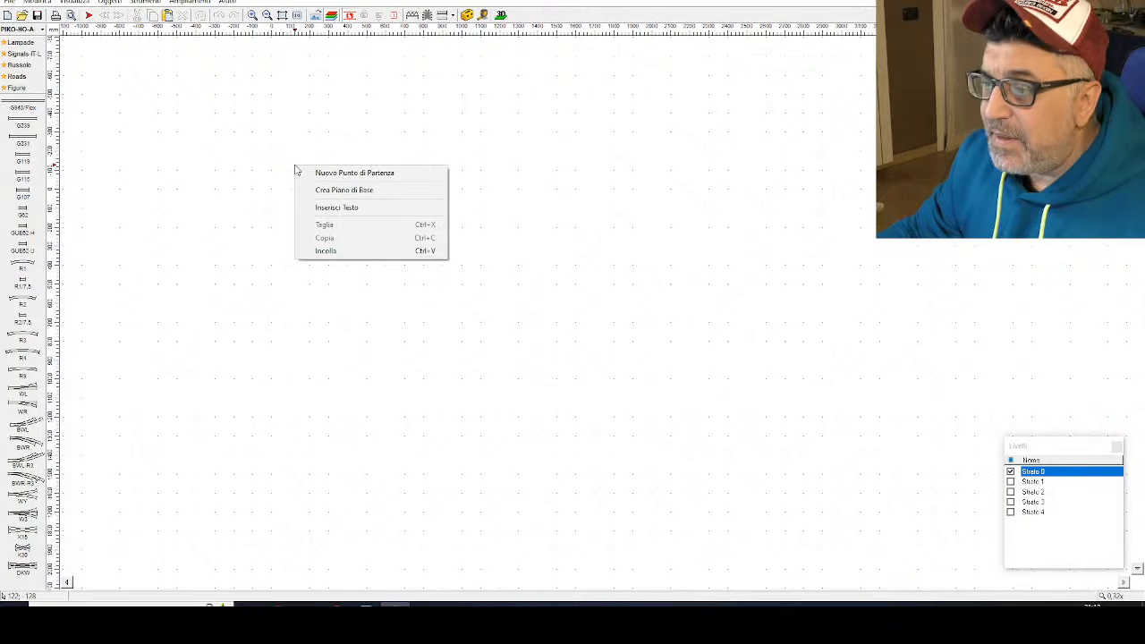
right_click(352, 133)
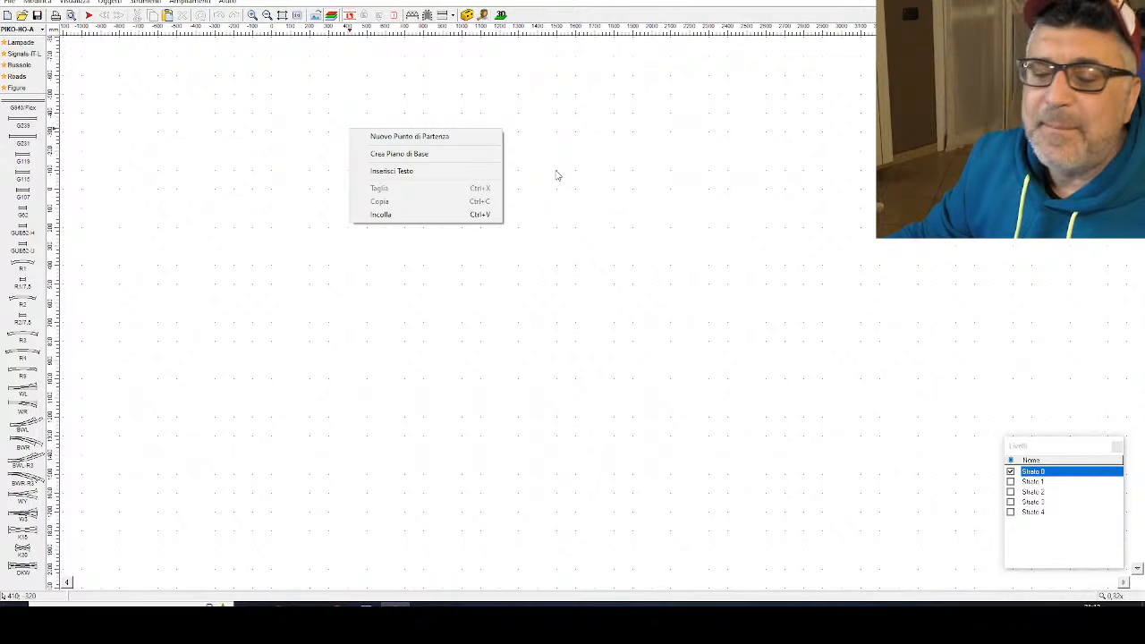
left_click(404, 156)
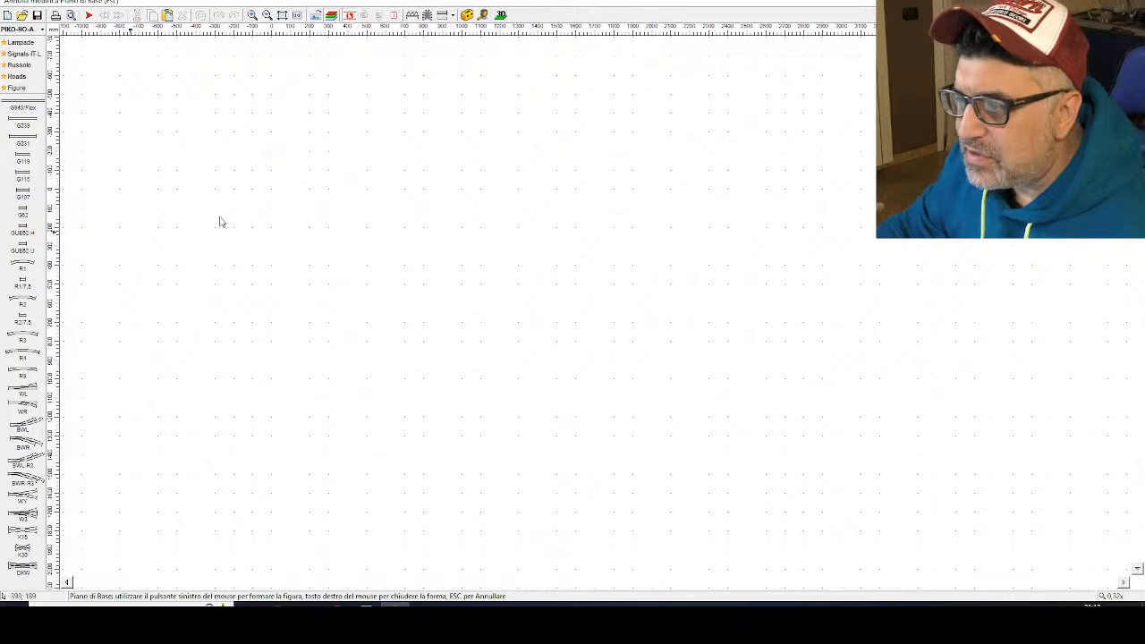
left_click(213, 141)
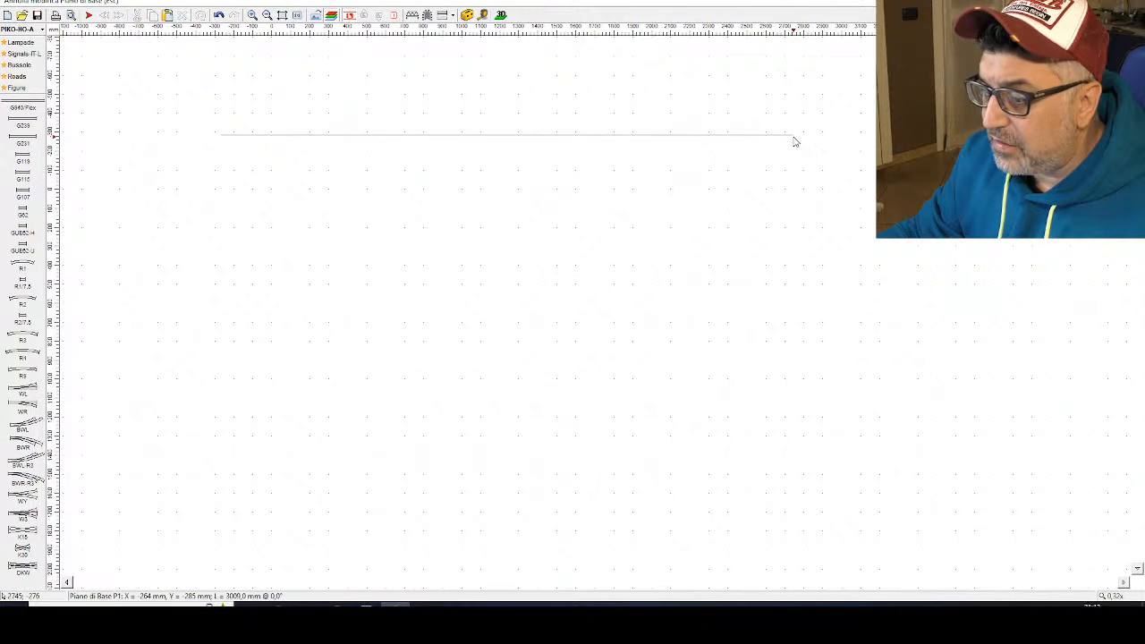
left_click(794, 140)
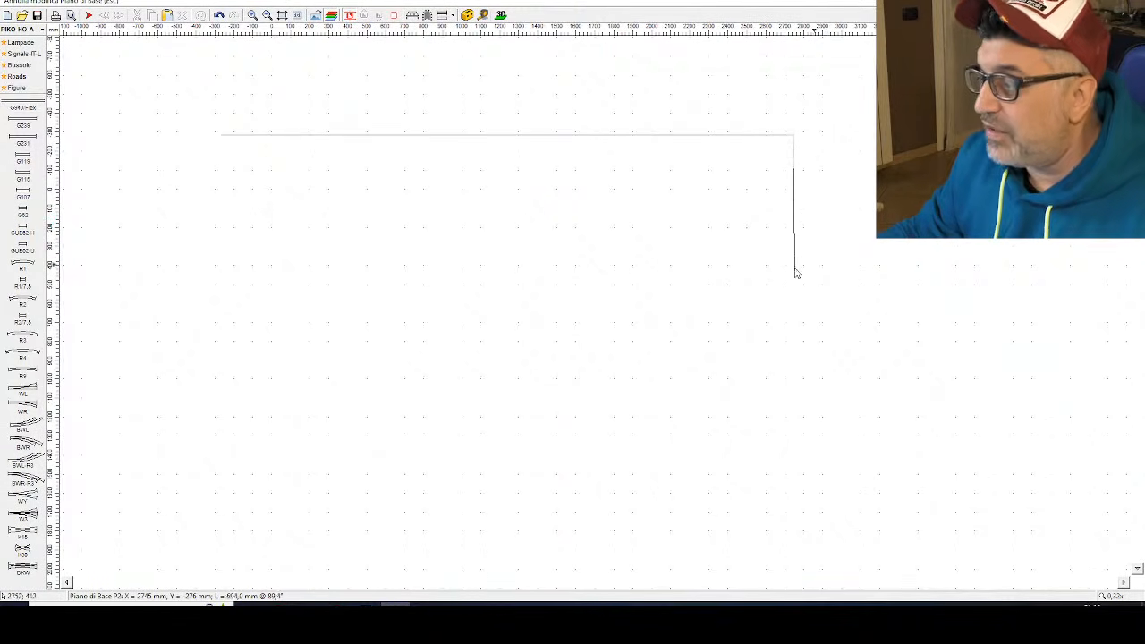
left_click(793, 331)
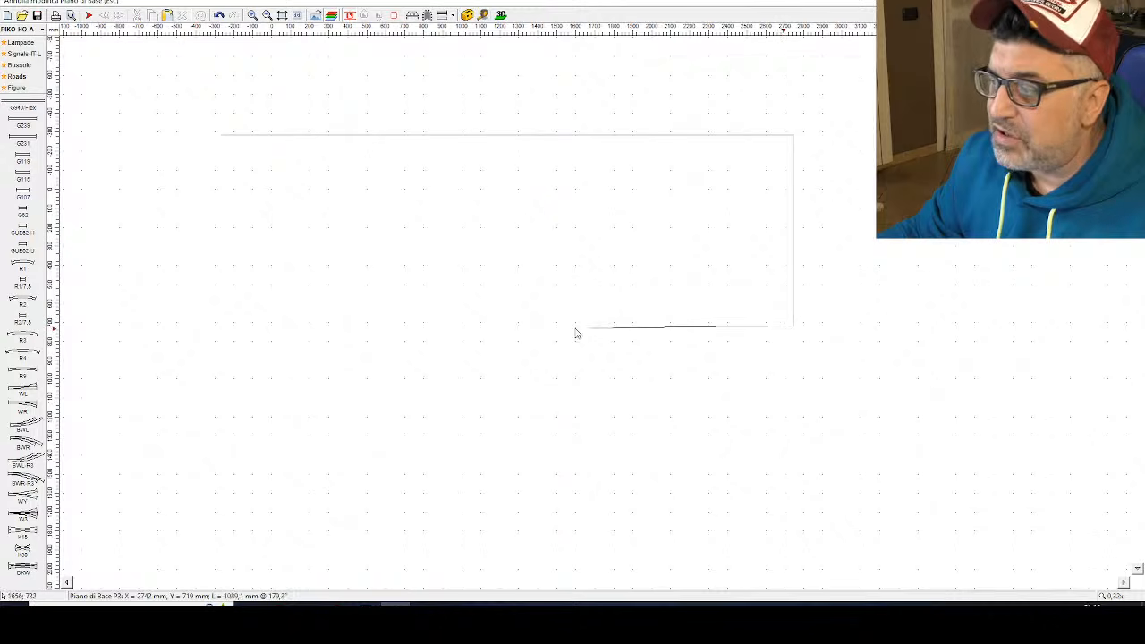
left_click(226, 324)
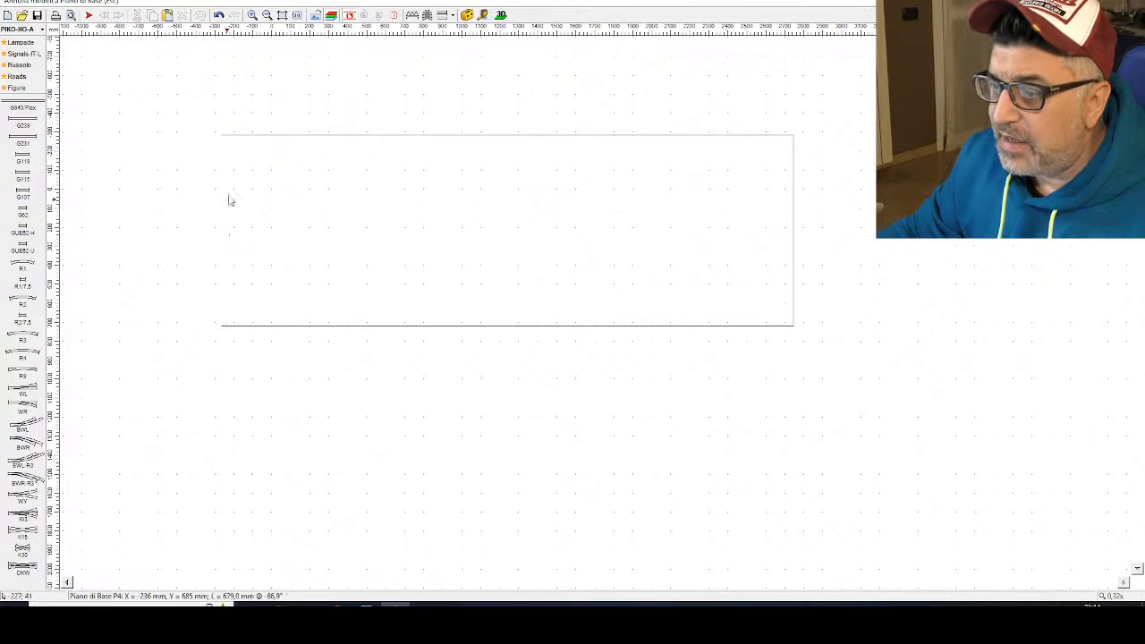
left_click(224, 139)
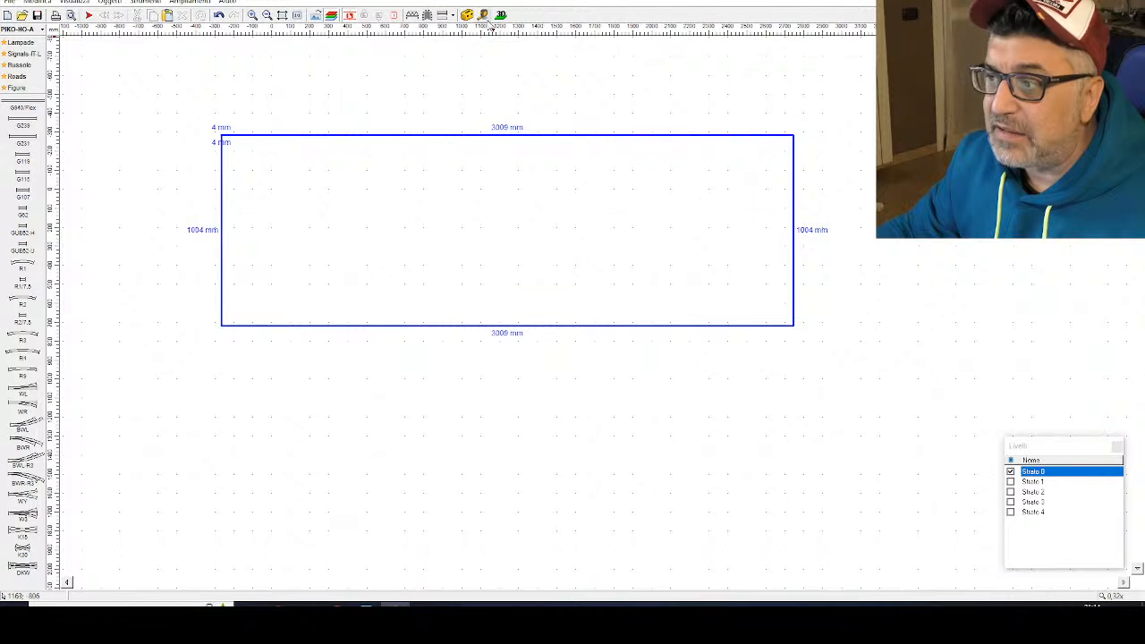
Step: Display the empty baseboard in 3D and inspect it from different angles and distances
left_click(503, 15)
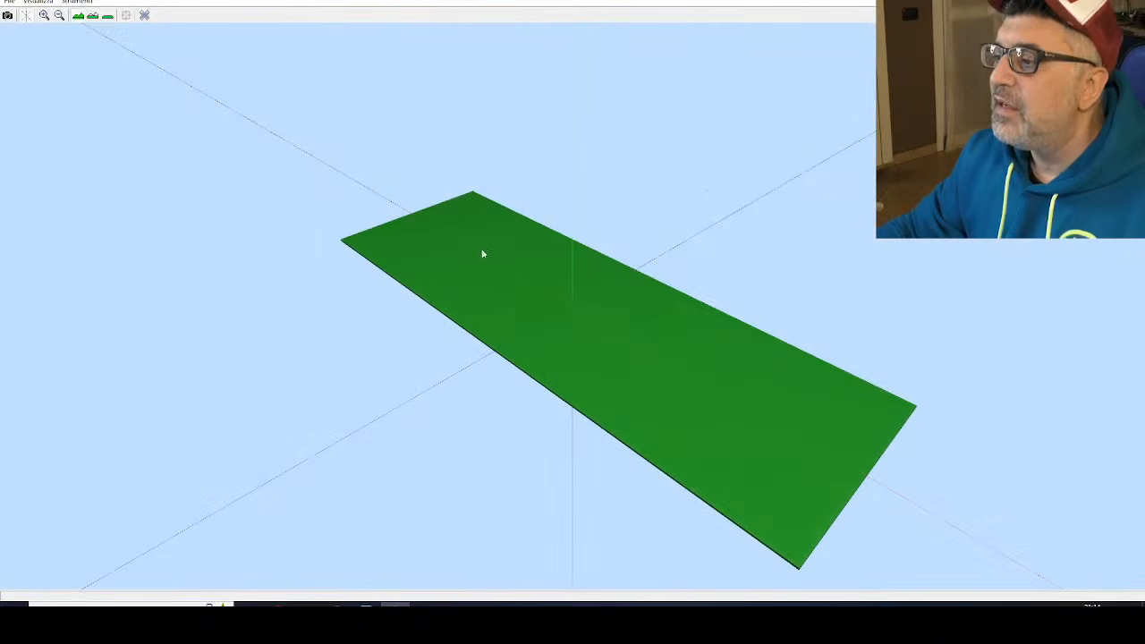
scroll(408, 350, "up", 5)
left_click_drag(383, 376, 577, 370)
scroll(576, 367, "up", 2)
scroll(577, 365, "down", 4)
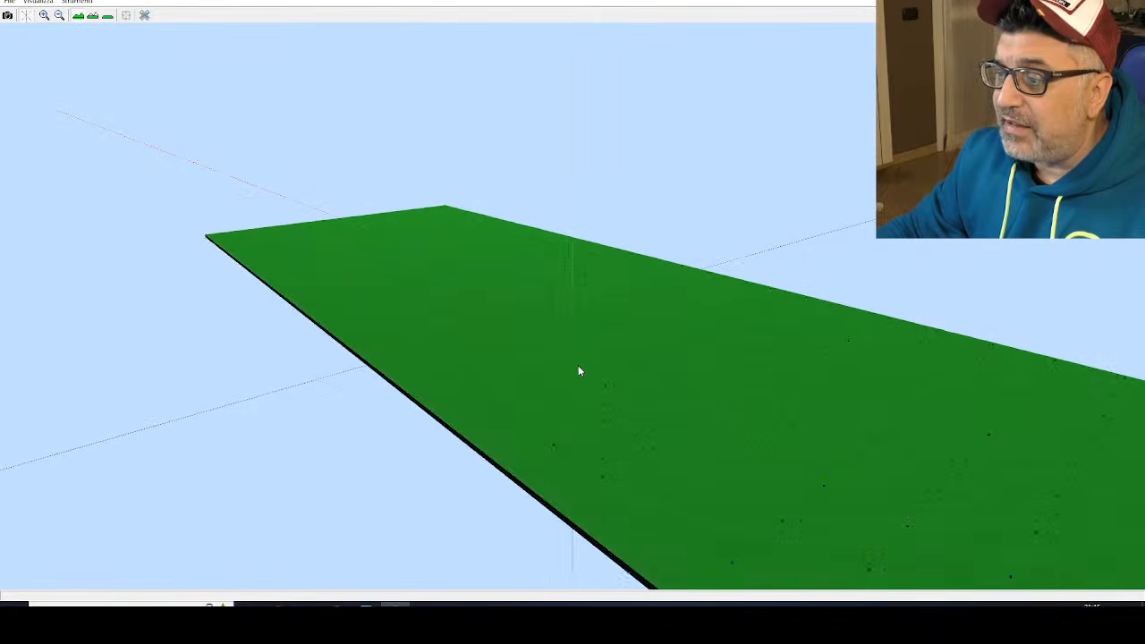
Step: Examine the empty baseboard's surface, corner and long edge in the 3D view from close up and farther away, and return to the plan
scroll(578, 361, "up", 3)
scroll(578, 349, "up", 10)
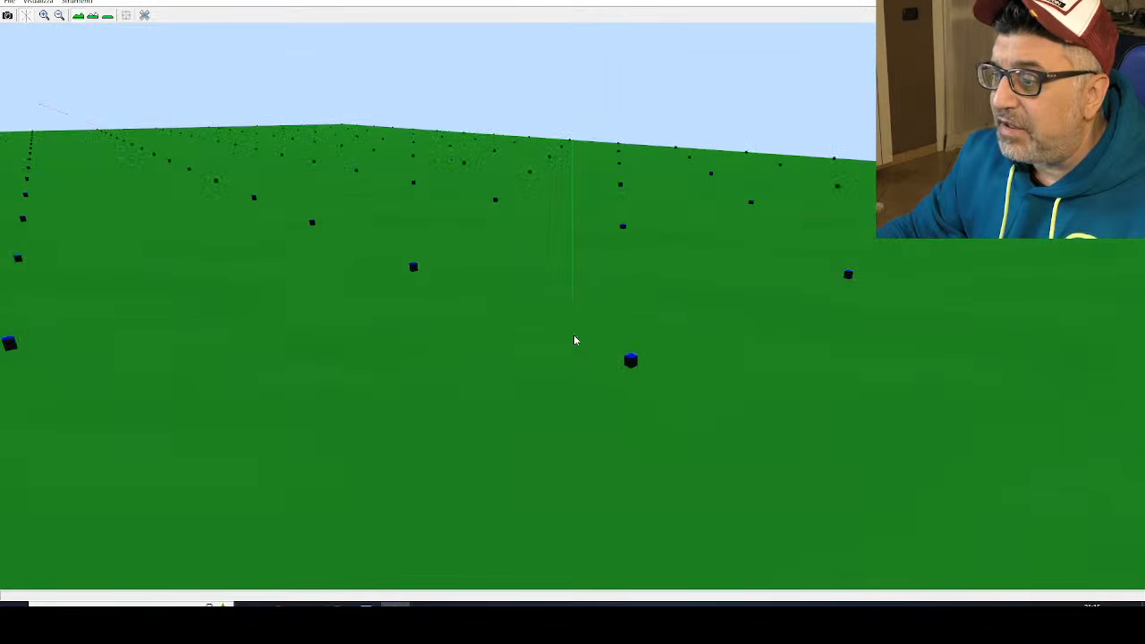
scroll(575, 336, "up", 1)
scroll(478, 320, "down", 9)
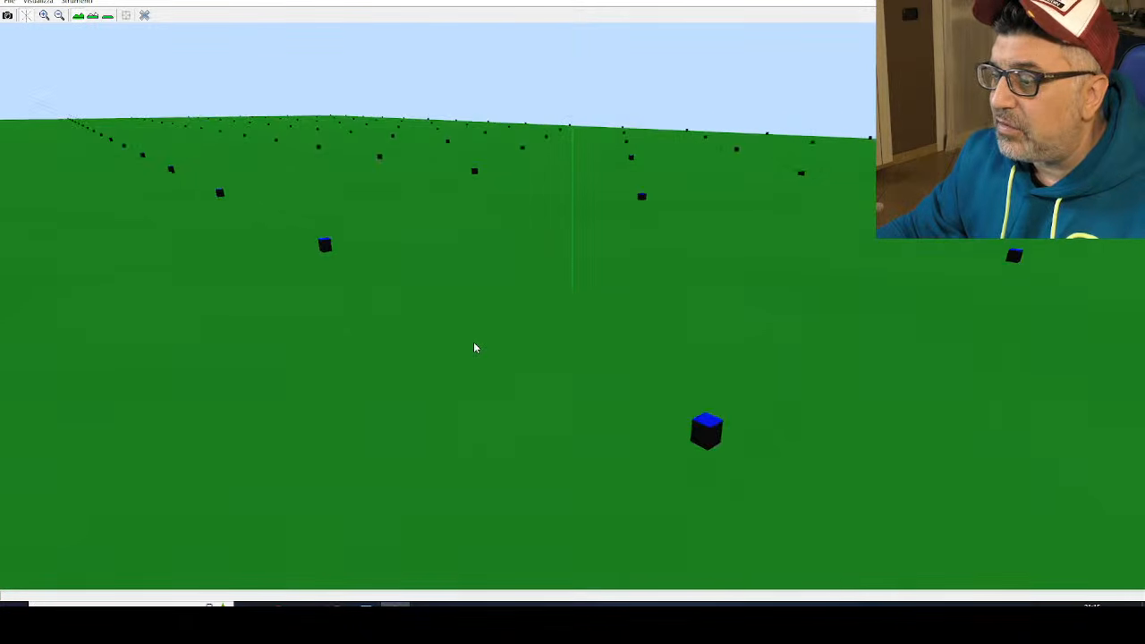
left_click_drag(491, 325, 418, 340)
scroll(443, 337, "down", 9)
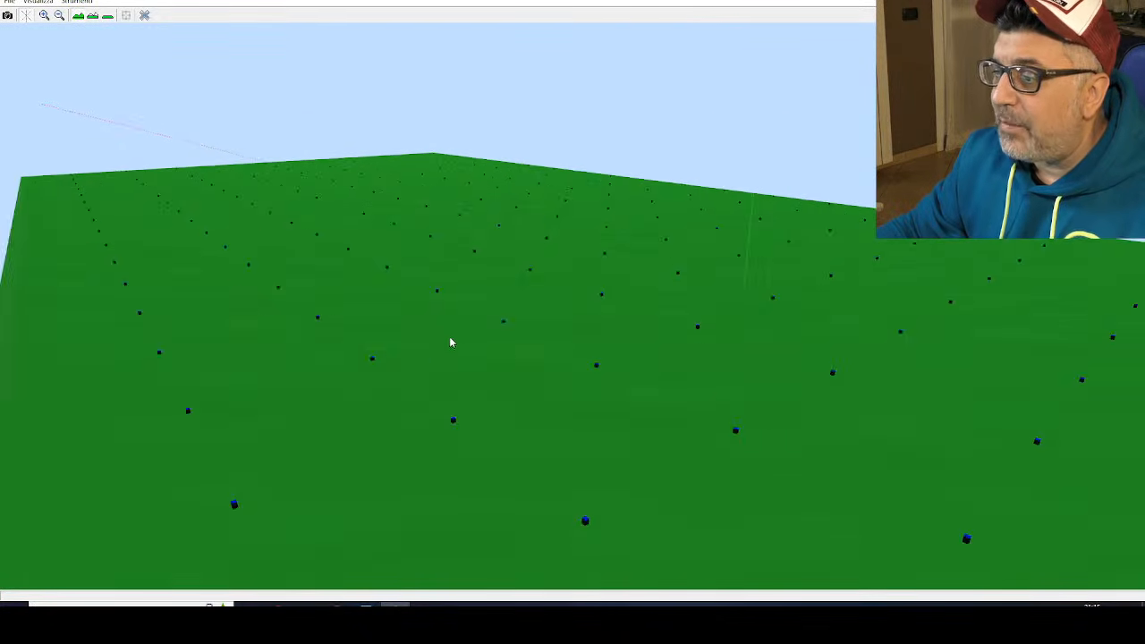
left_click_drag(422, 287, 475, 330)
scroll(511, 322, "down", 6)
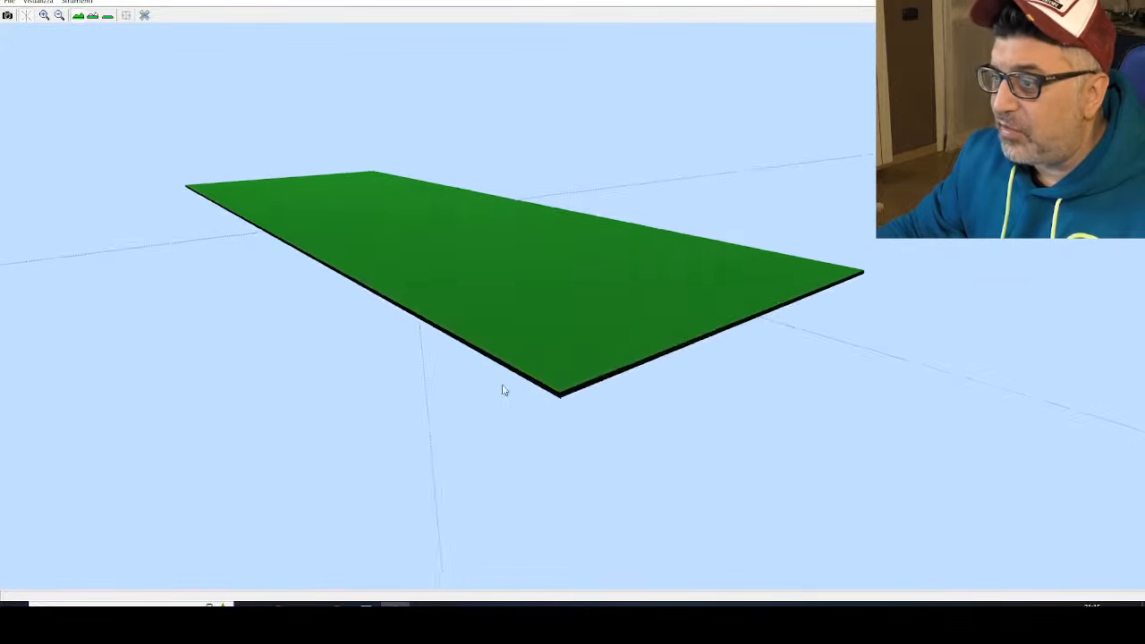
scroll(519, 286, "up", 8)
scroll(513, 301, "down", 6)
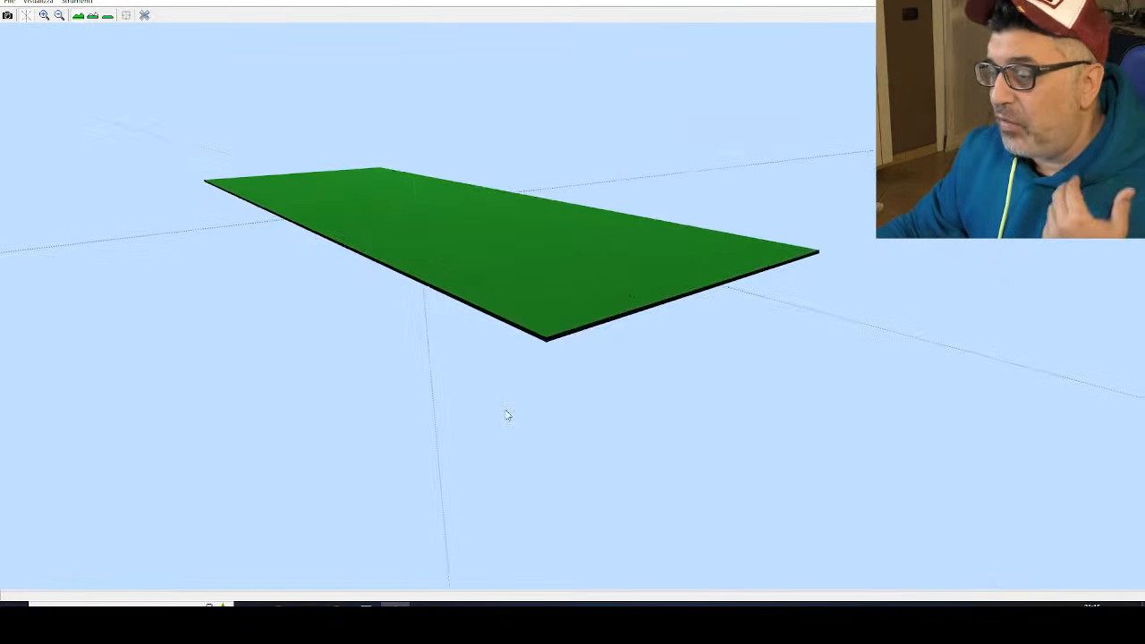
scroll(518, 335, "up", 3)
left_click_drag(519, 334, 212, 376)
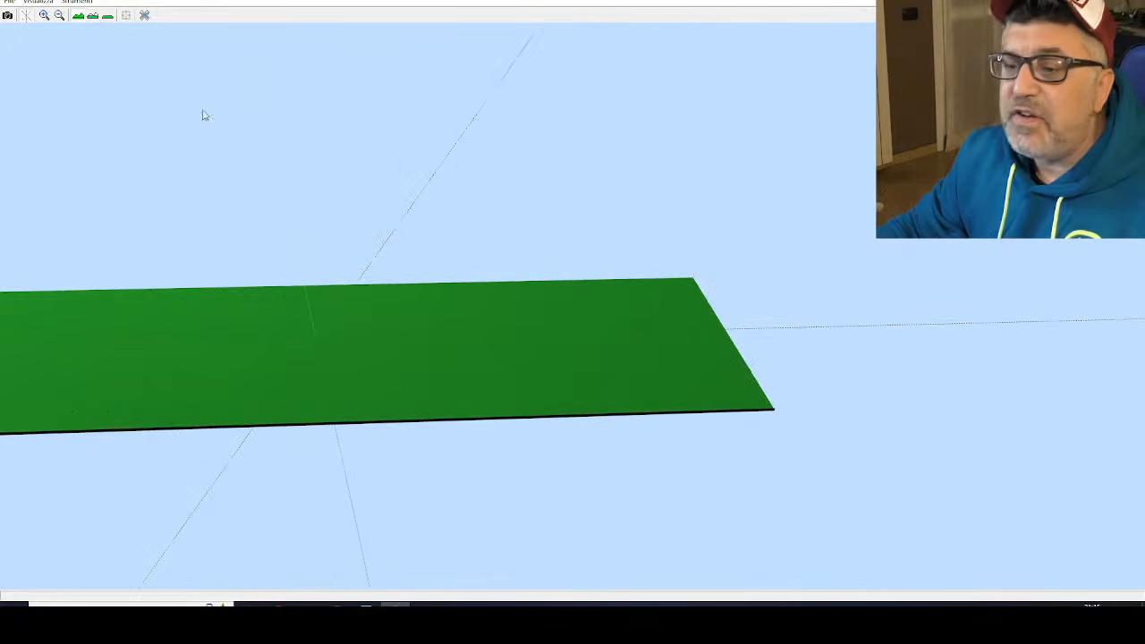
left_click(145, 17)
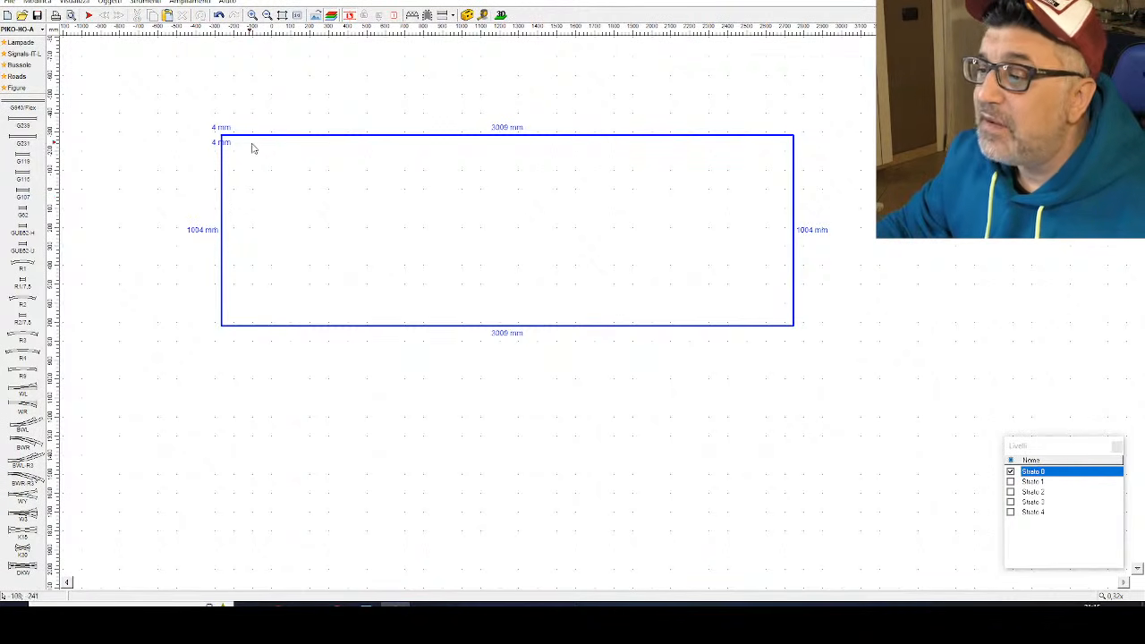
Step: Review the track libraries by scale and the Oggetti categories, and load the Figure library
scroll(263, 126, "up", 1)
scroll(262, 126, "up", 1)
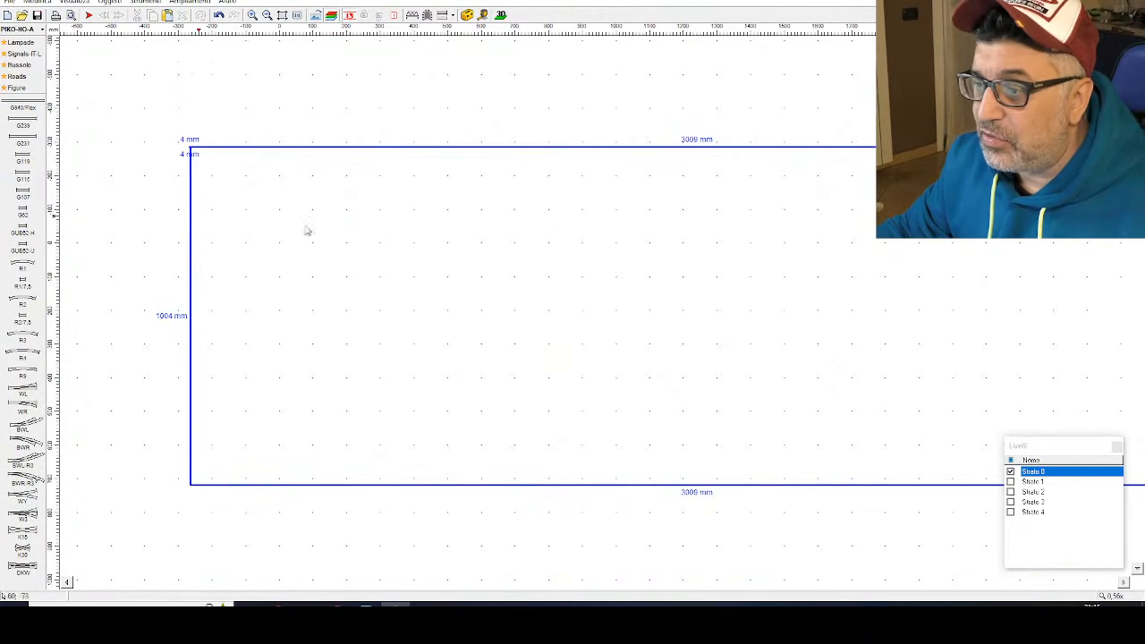
scroll(334, 277, "down", 2)
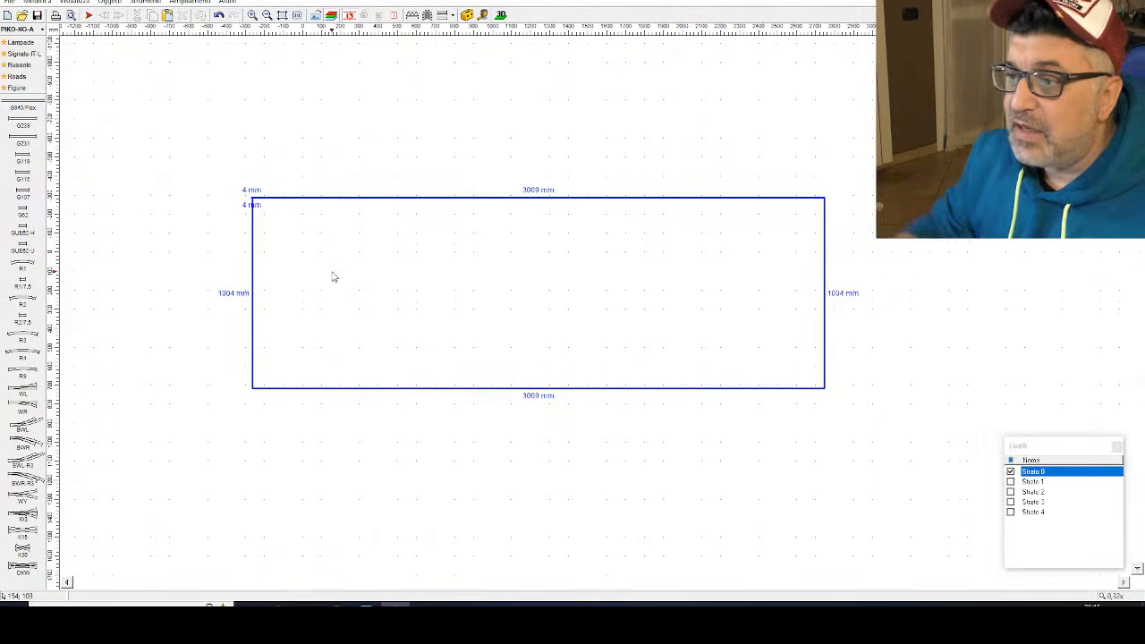
left_click(44, 30)
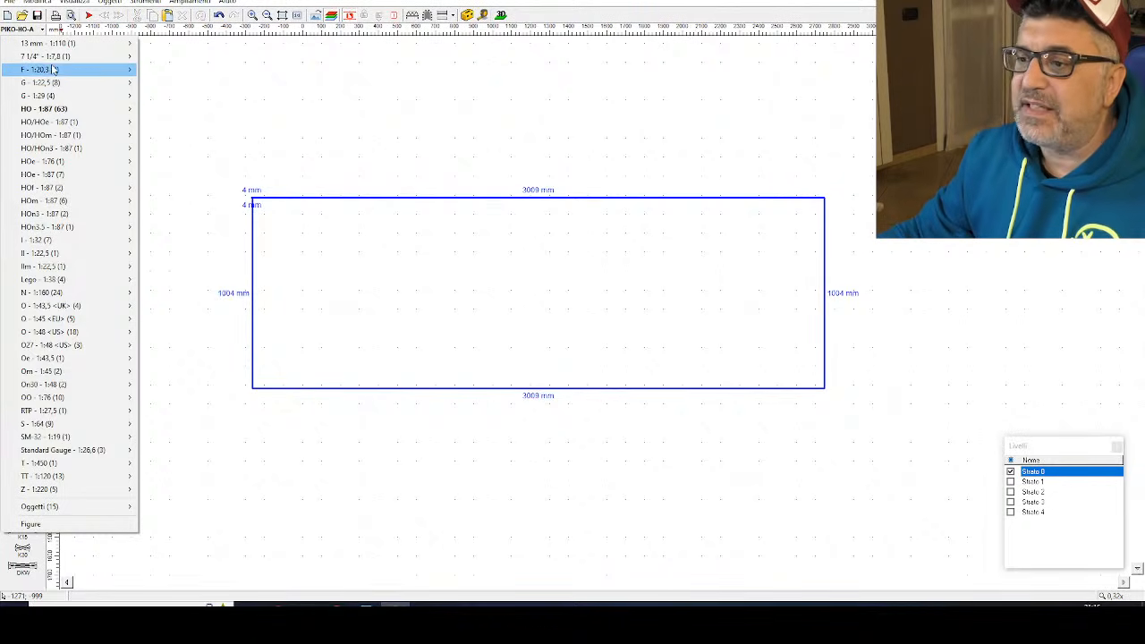
mouse_move(54, 82)
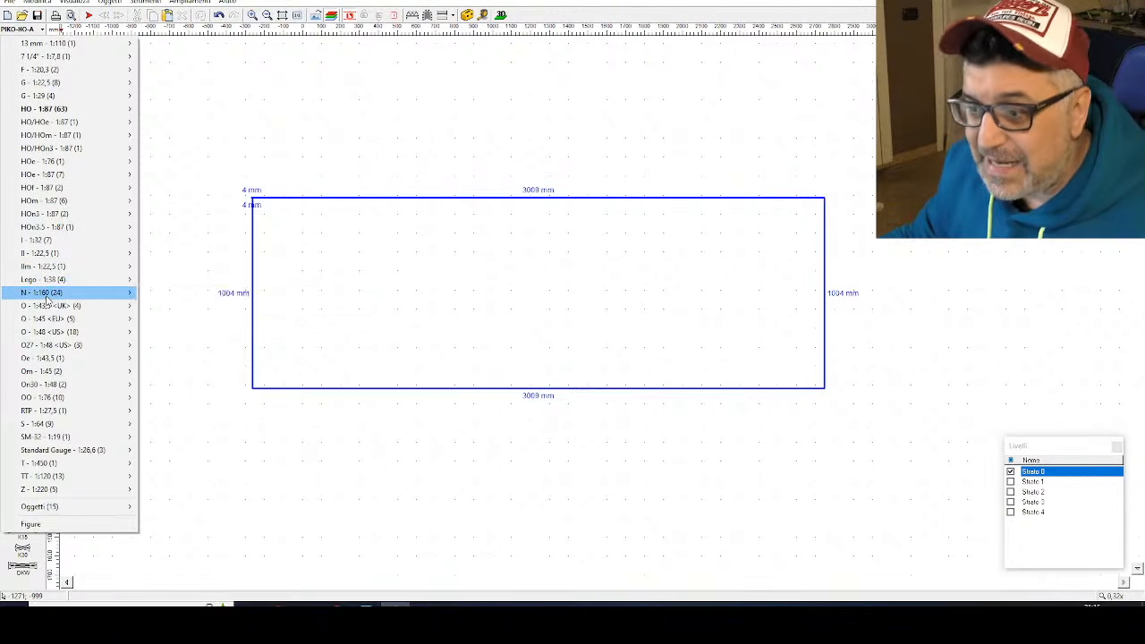
mouse_move(53, 347)
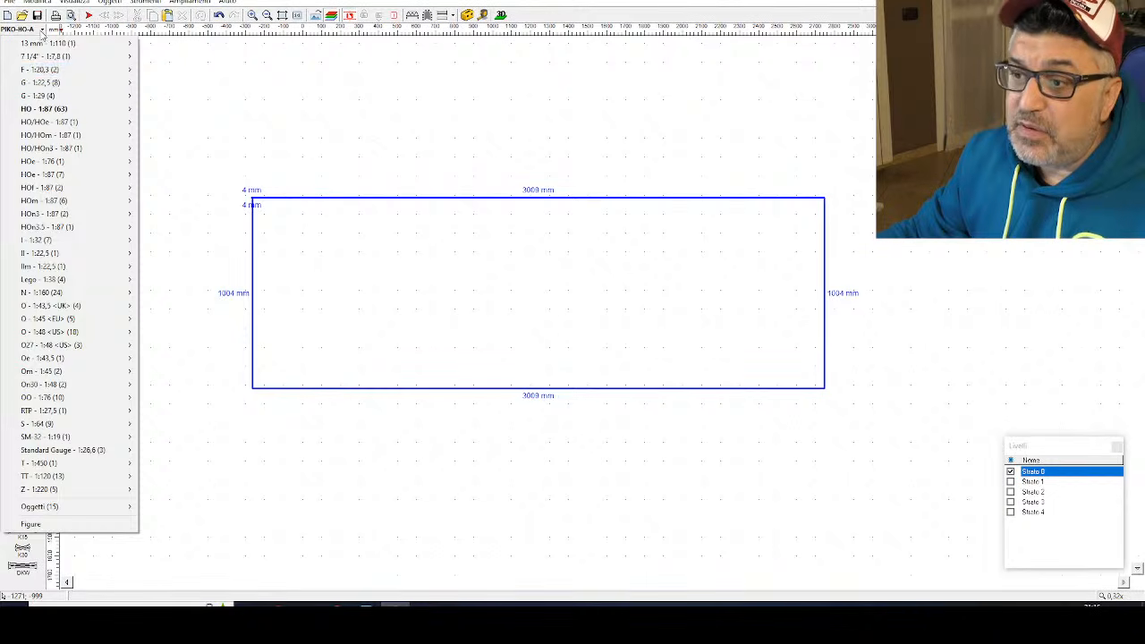
mouse_move(54, 506)
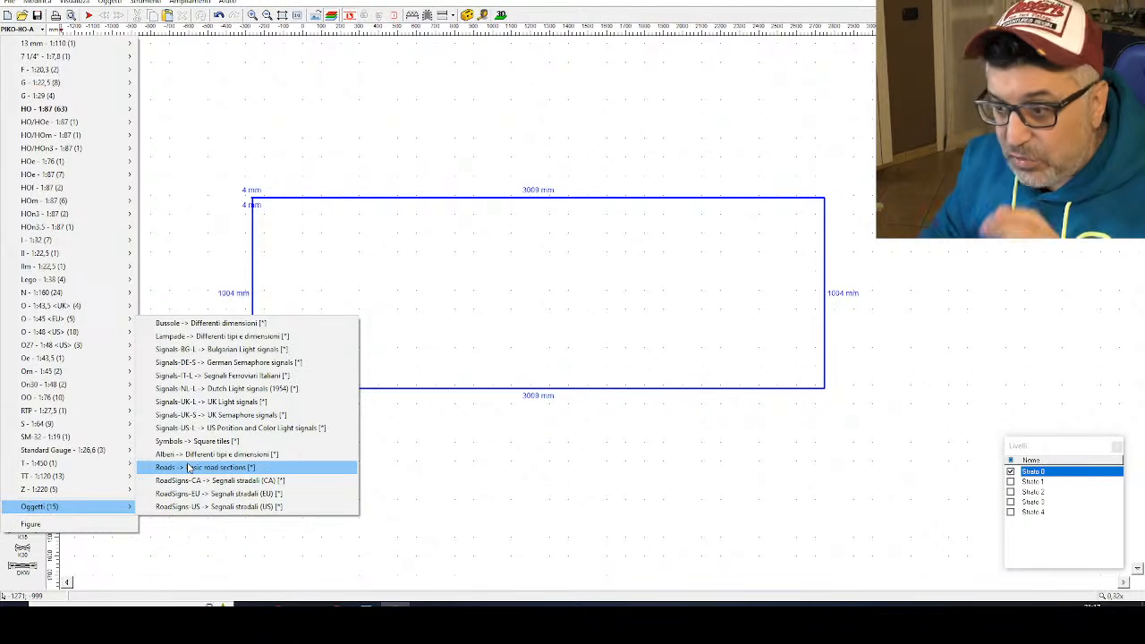
left_click(47, 526)
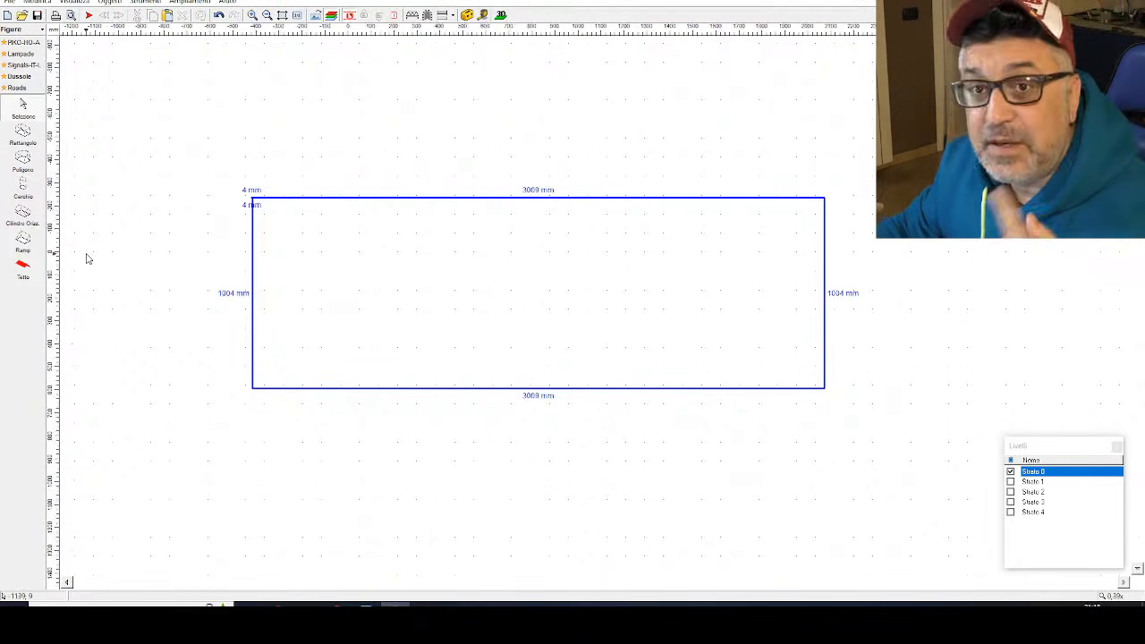
Step: Show the baseboard in 3D again, view it from its long side, and close the 3D view
scroll(98, 276, "up", 1)
scroll(97, 276, "down", 1)
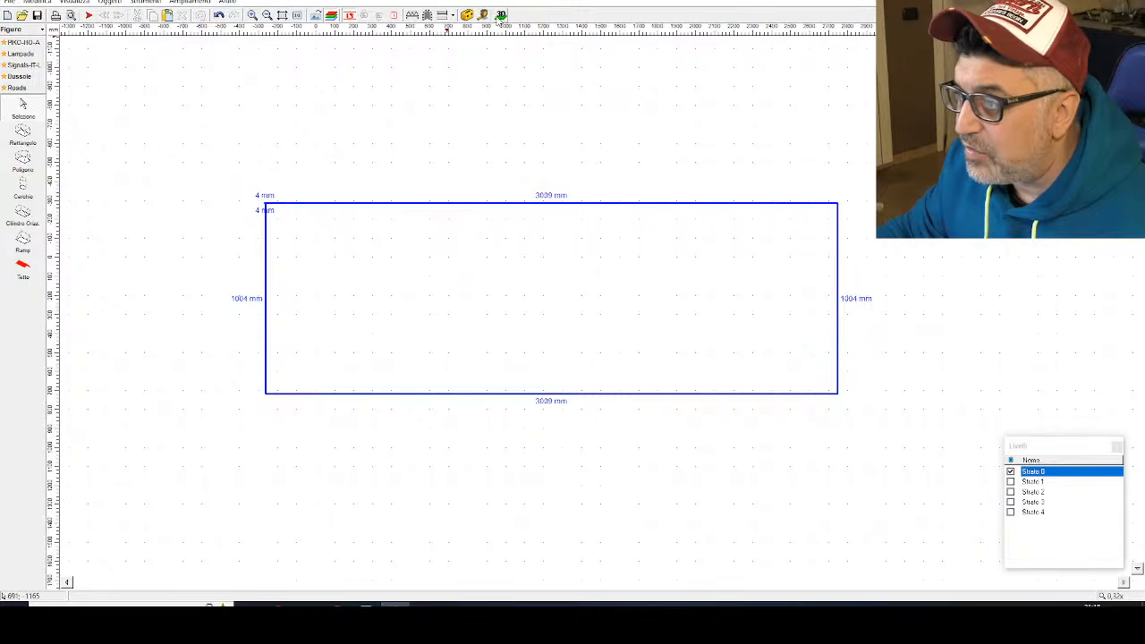
left_click(499, 16)
left_click_drag(299, 240, 102, 56)
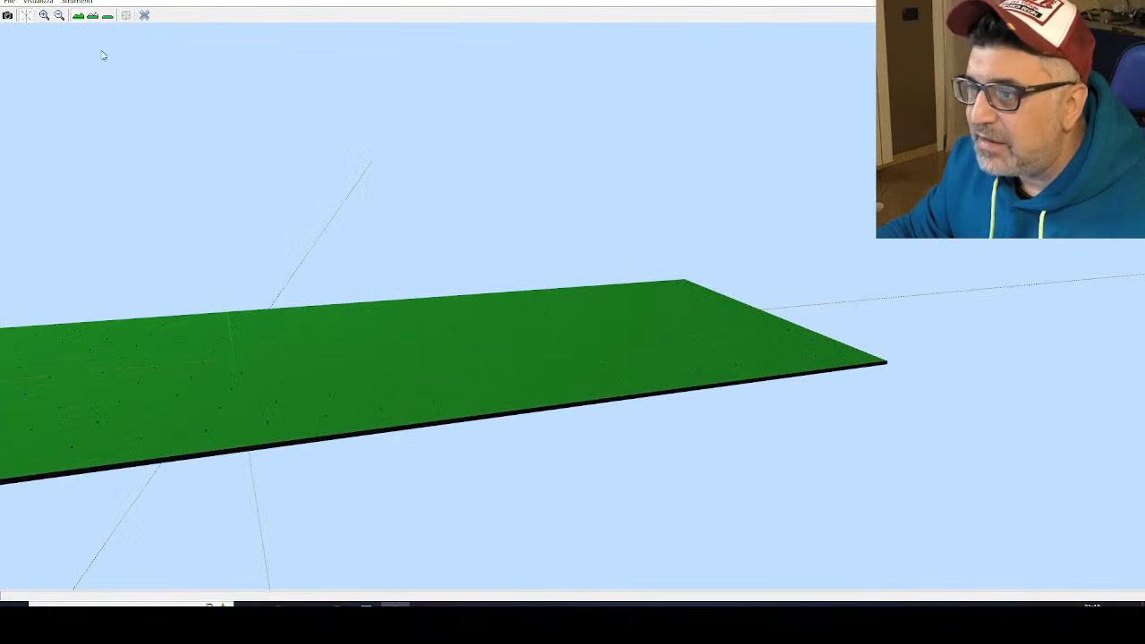
left_click(141, 16)
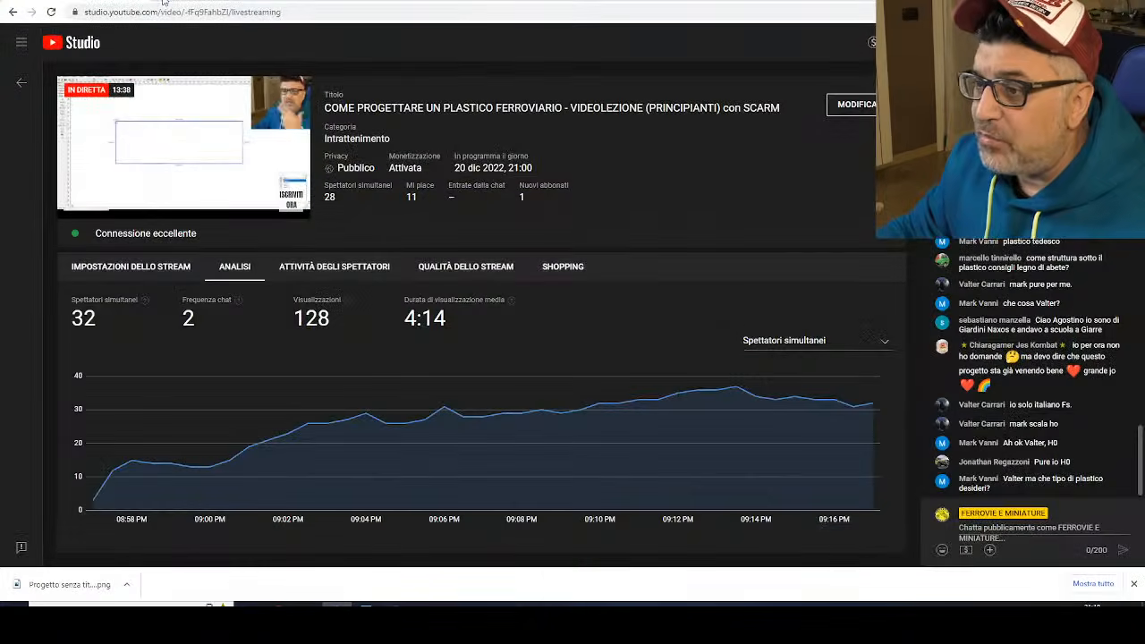
Step: Switch to the Chrome browser, search the web for FALLER in a new tab, and open the FALLER Online-Shop site
key("ctrl+t")
left_click(181, 10)
type("FALLER")
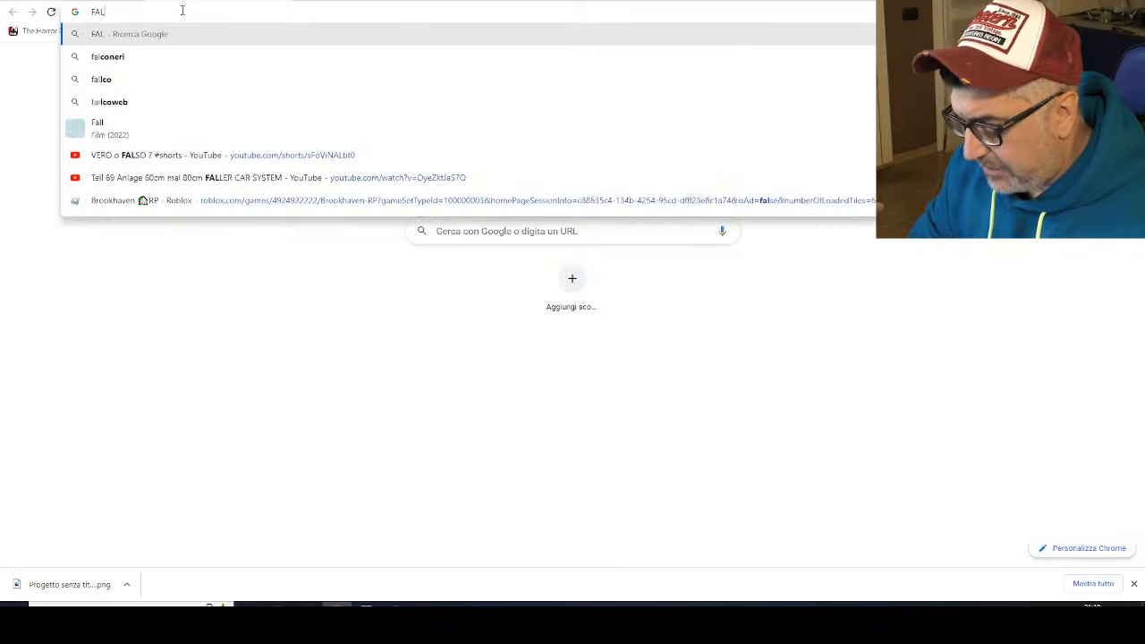
key("Return")
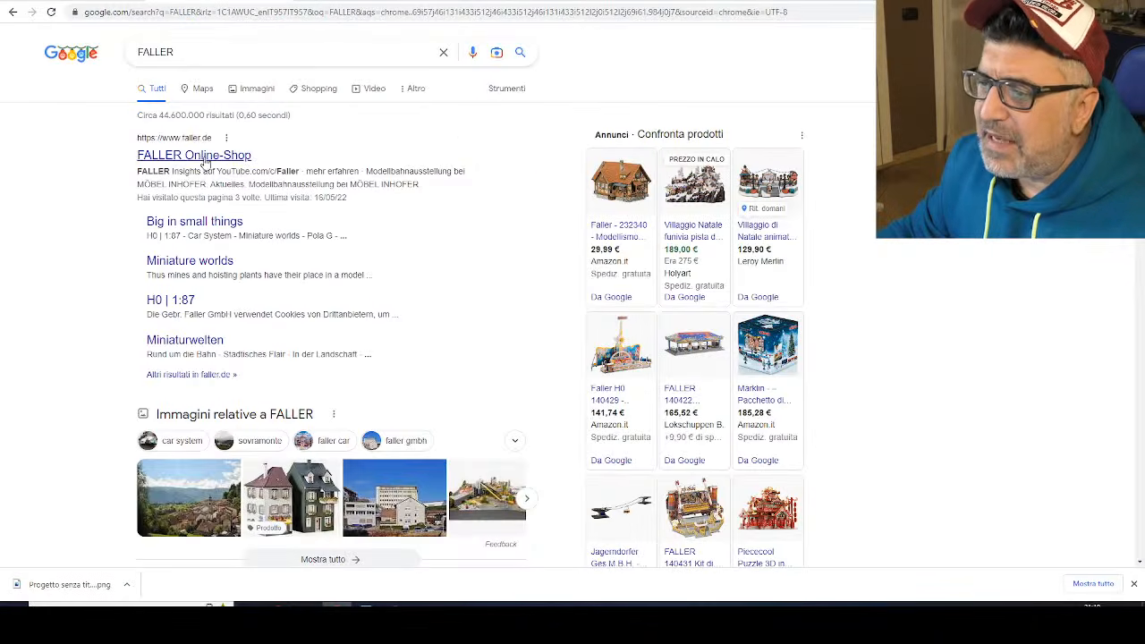
left_click(196, 157)
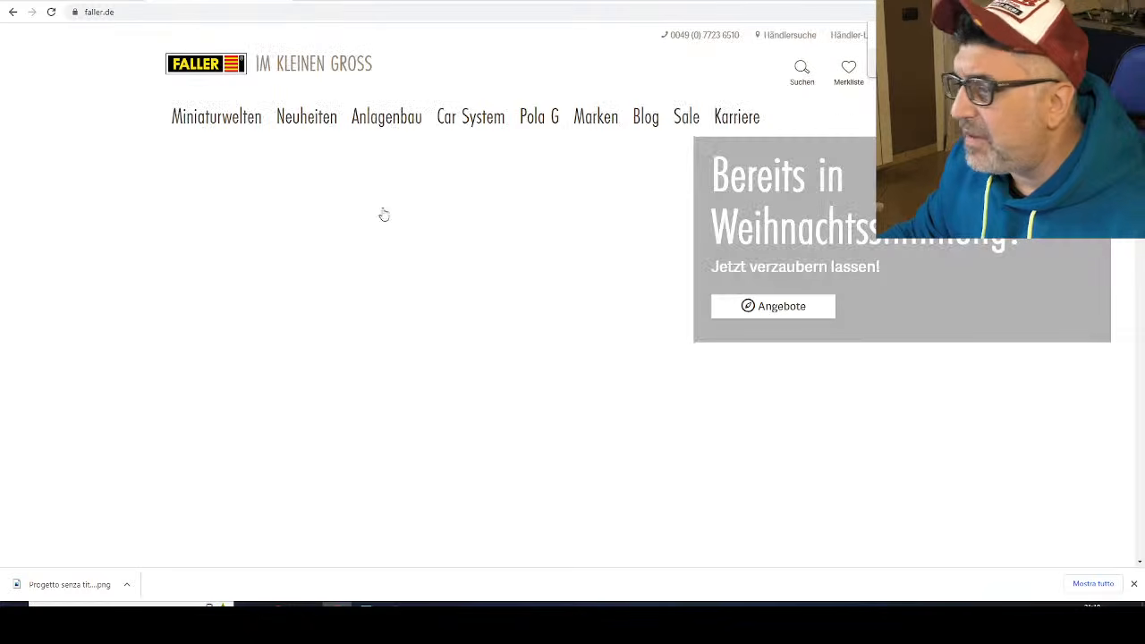
Step: Examine the FALLER shop's product categories and the new and best products featured on its home page
mouse_move(408, 135)
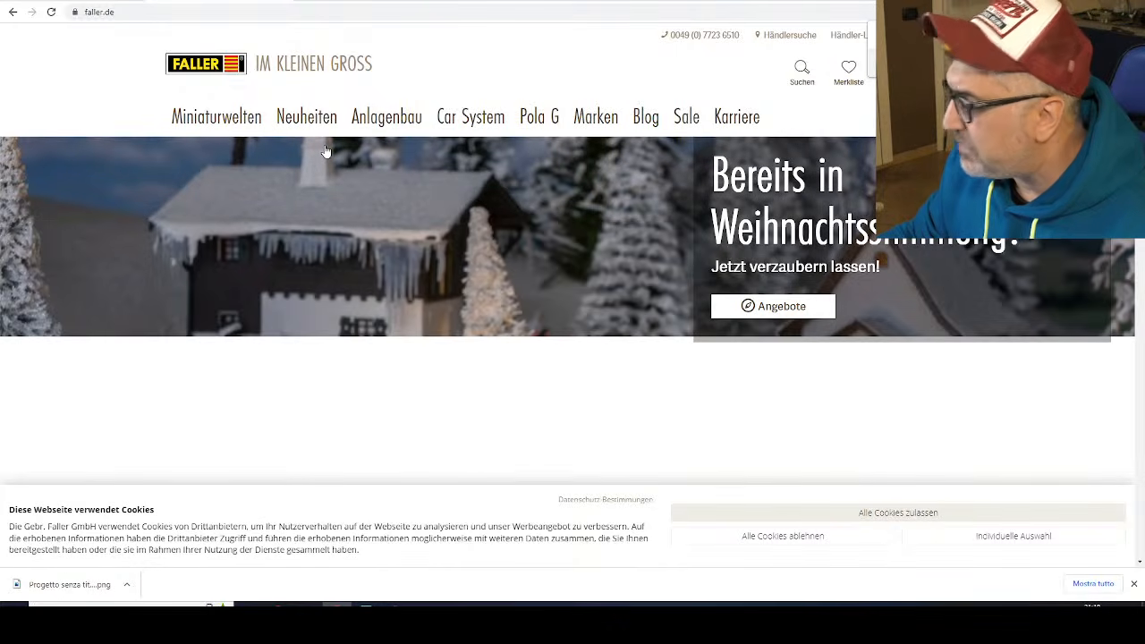
mouse_move(247, 132)
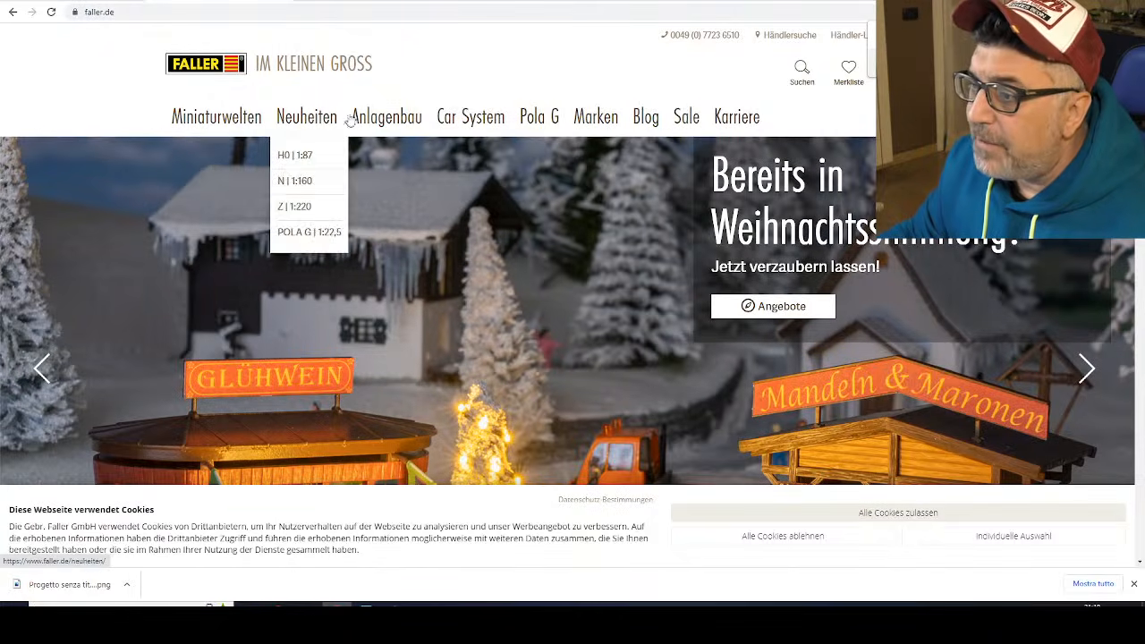
mouse_move(608, 147)
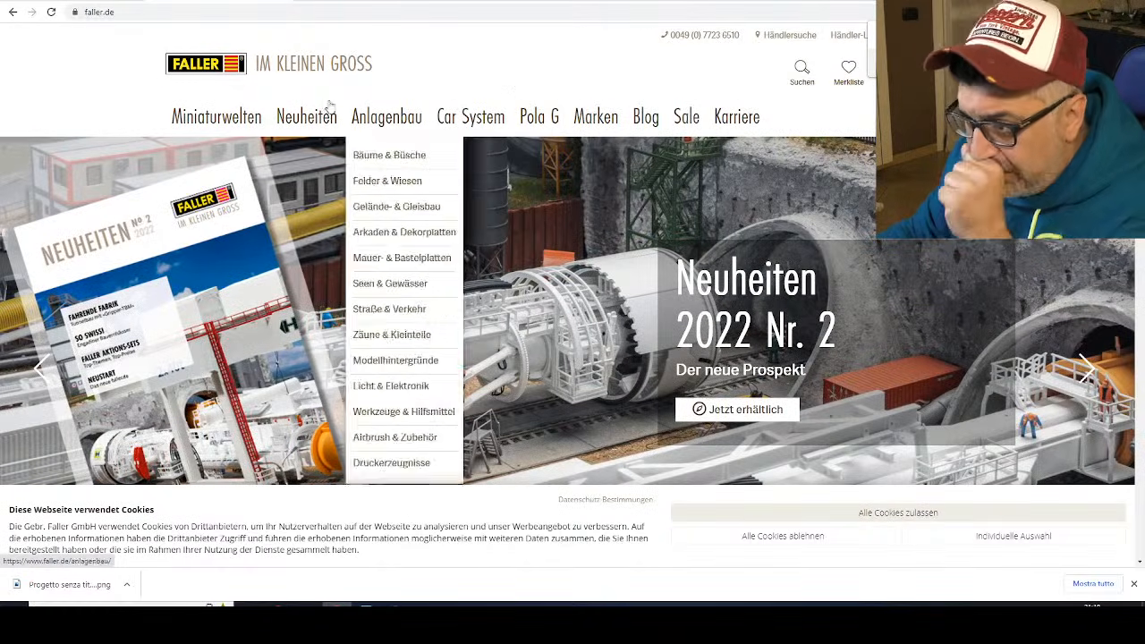
mouse_move(313, 114)
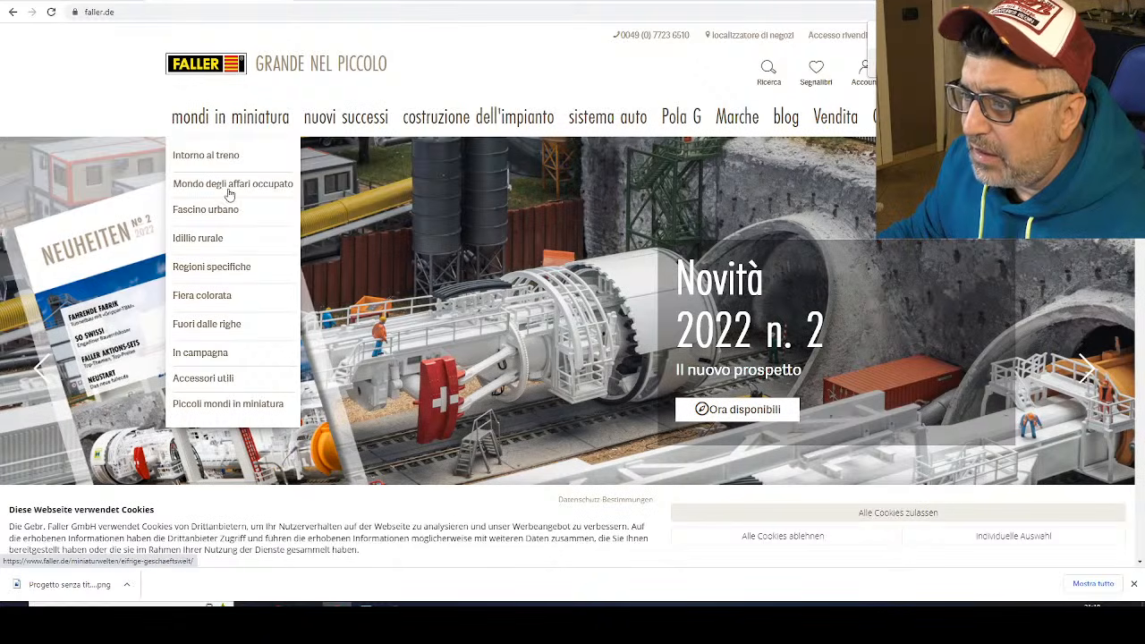
scroll(220, 268, "down", 6)
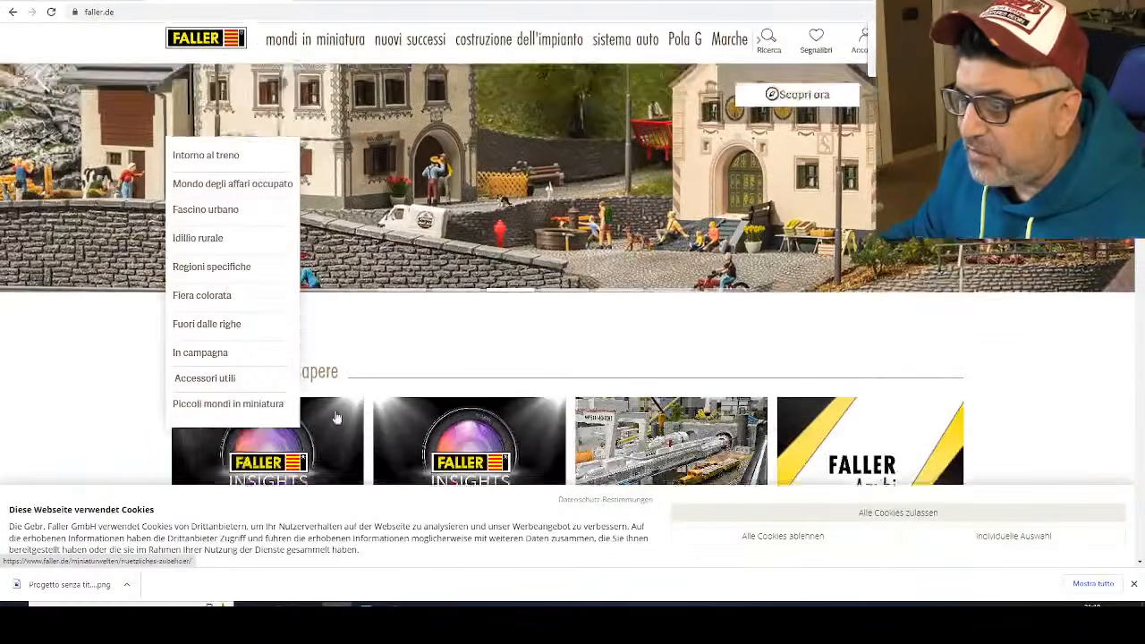
scroll(600, 501, "down", 5)
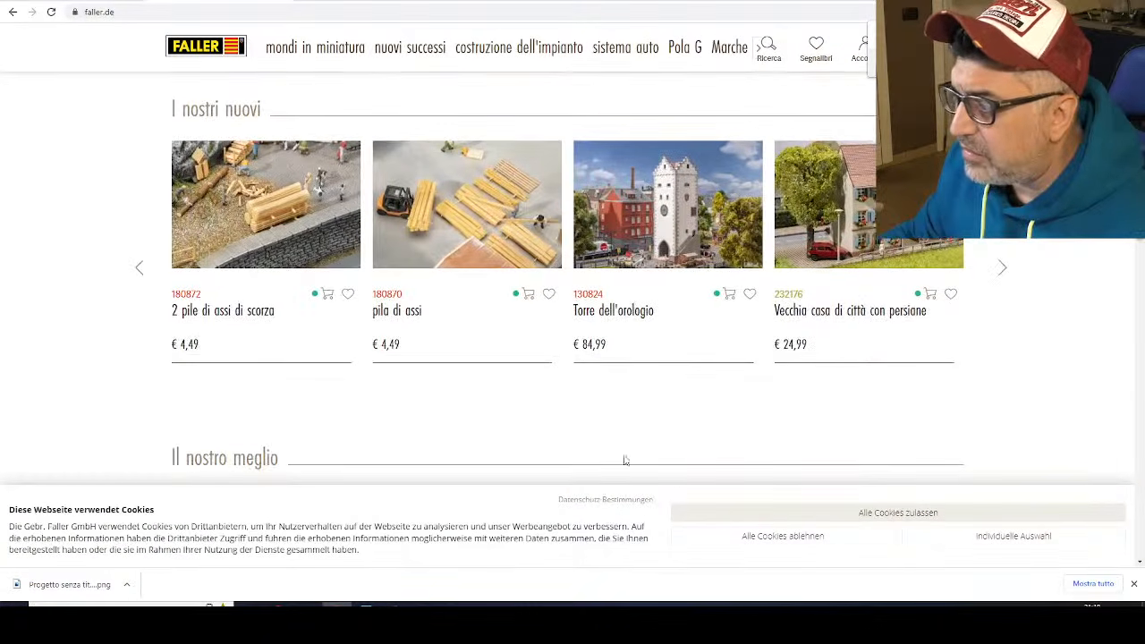
scroll(570, 405, "down", 8)
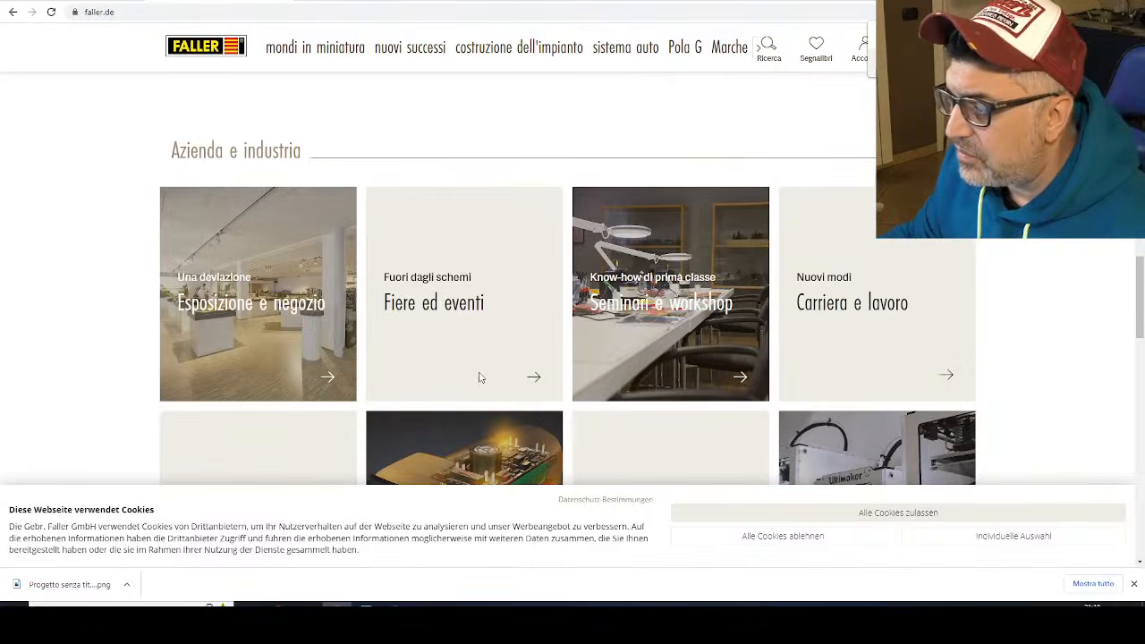
scroll(408, 339, "up", 6)
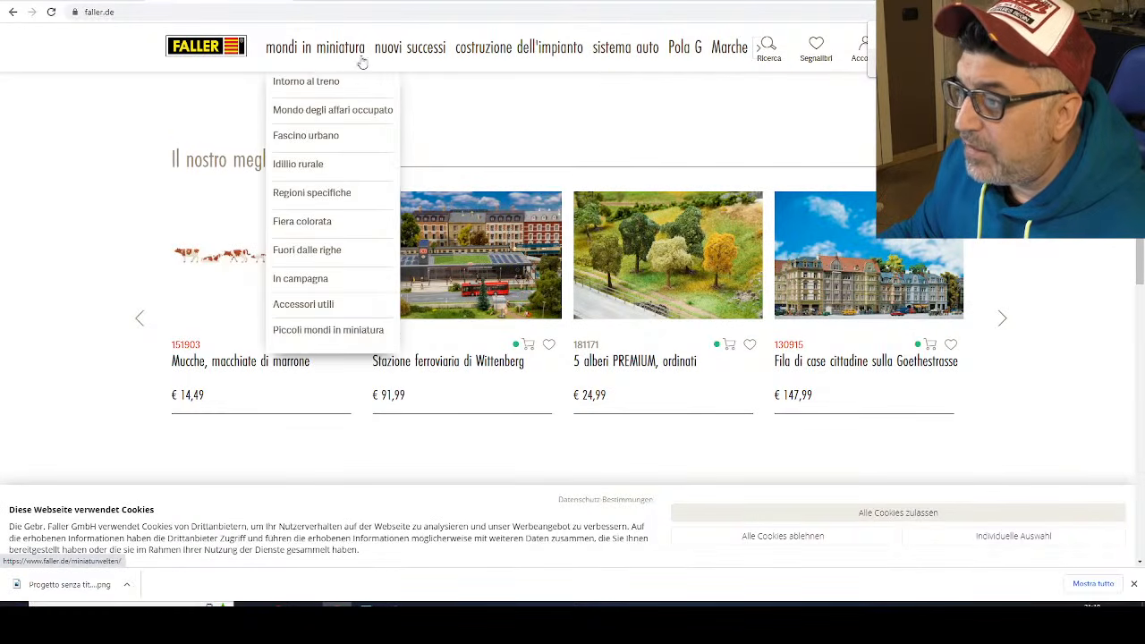
Step: Open the shop's new products in H0 | 1:87 scale and bring the product list into view
left_click(396, 48)
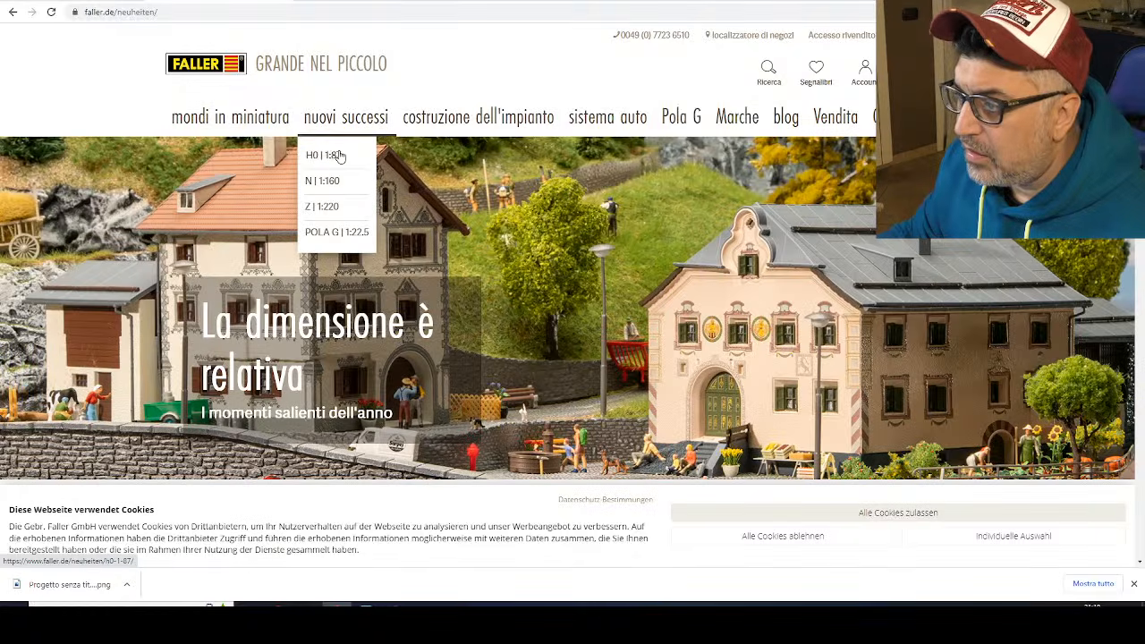
left_click(338, 157)
scroll(376, 161, "down", 3)
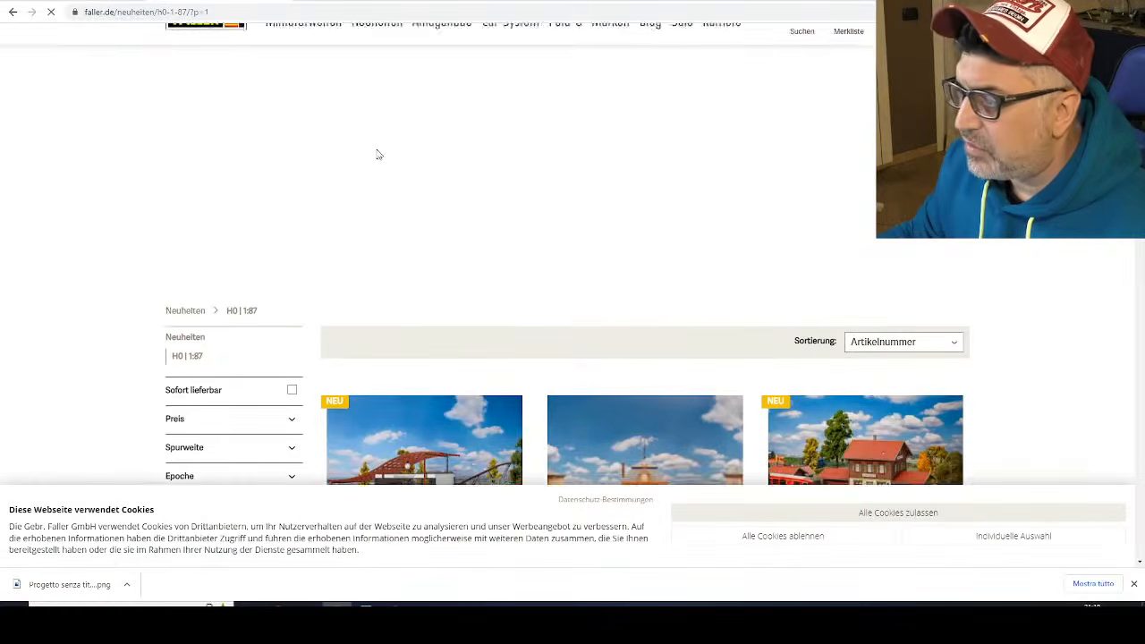
scroll(384, 174, "down", 3)
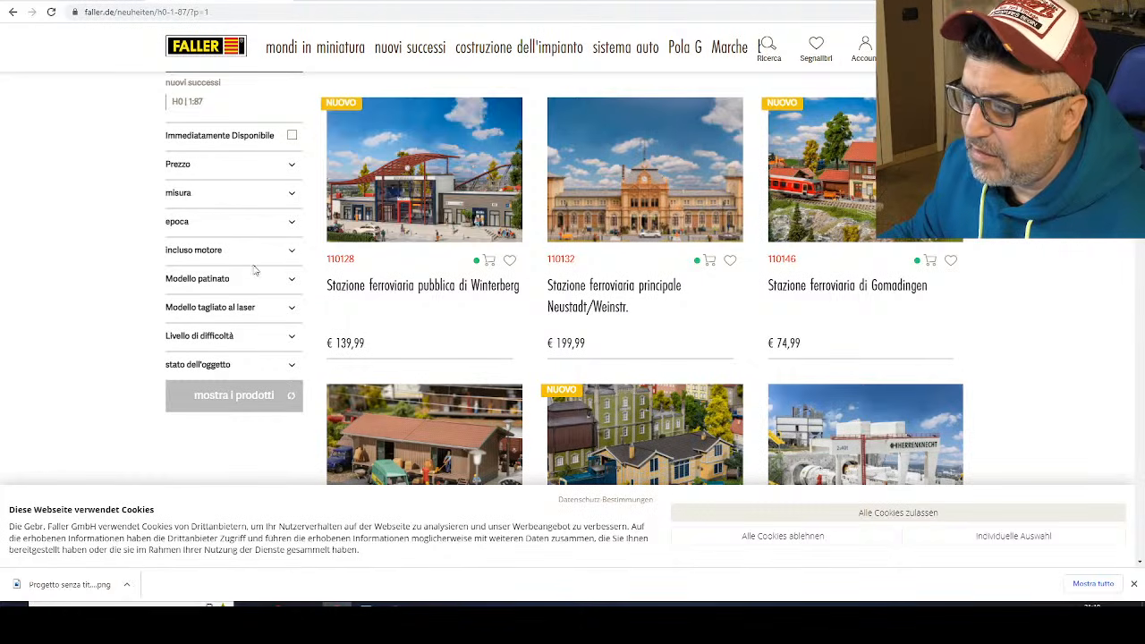
Step: Look through the H0 new products and open the product page of the Neustadt/Weinstr. main railway station
mouse_move(340, 61)
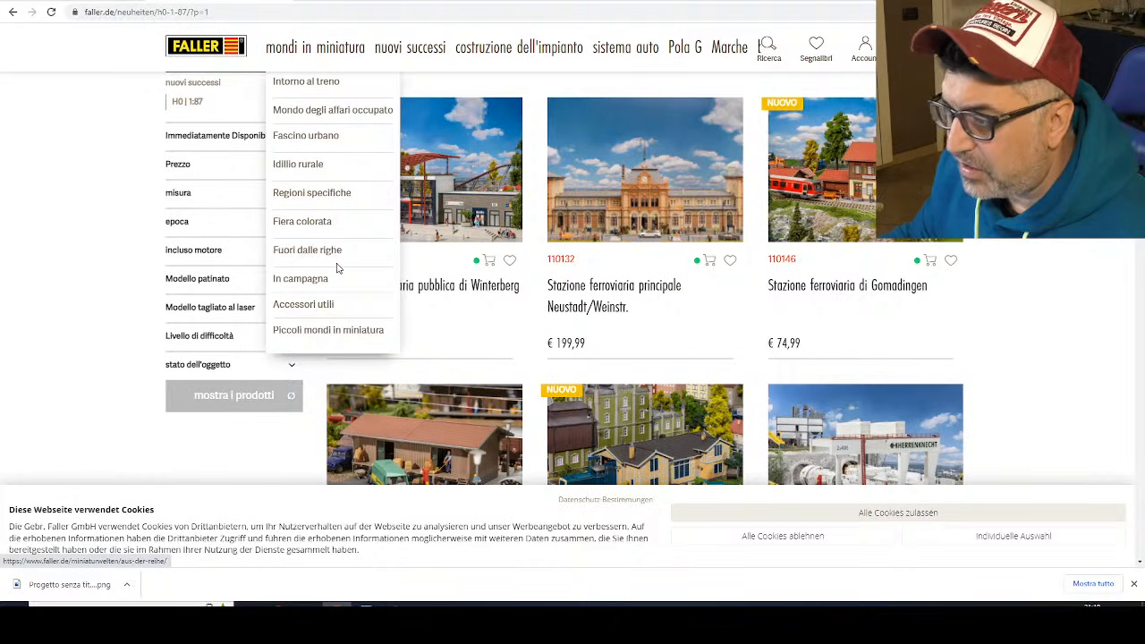
scroll(637, 351, "down", 2)
scroll(637, 351, "down", 5)
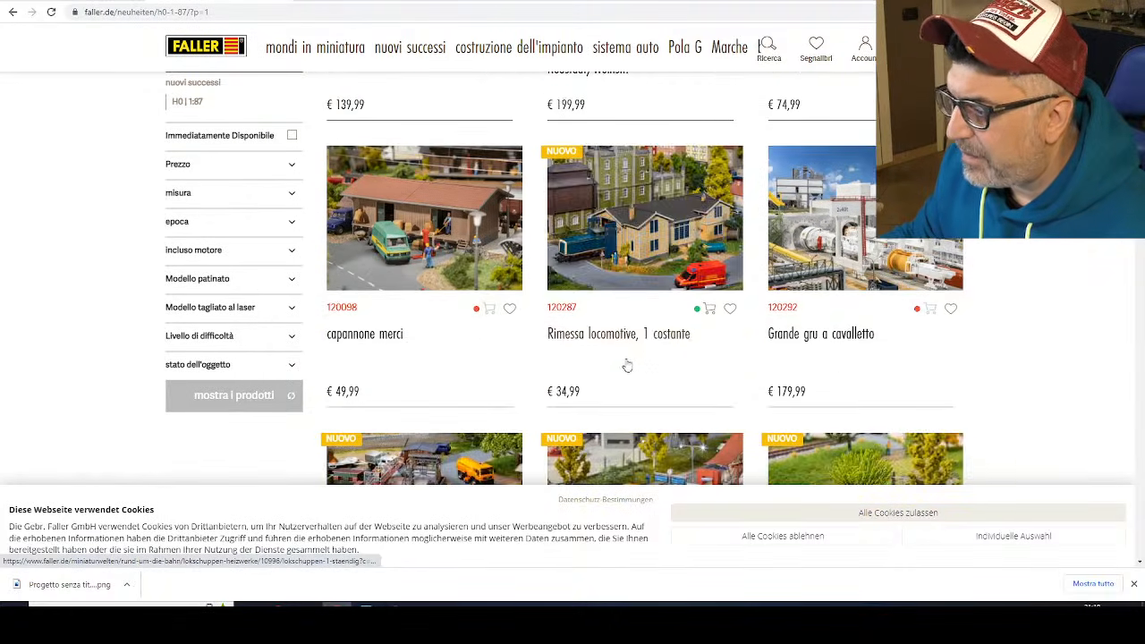
scroll(626, 356, "up", 3)
scroll(626, 356, "up", 3)
scroll(626, 356, "down", 2)
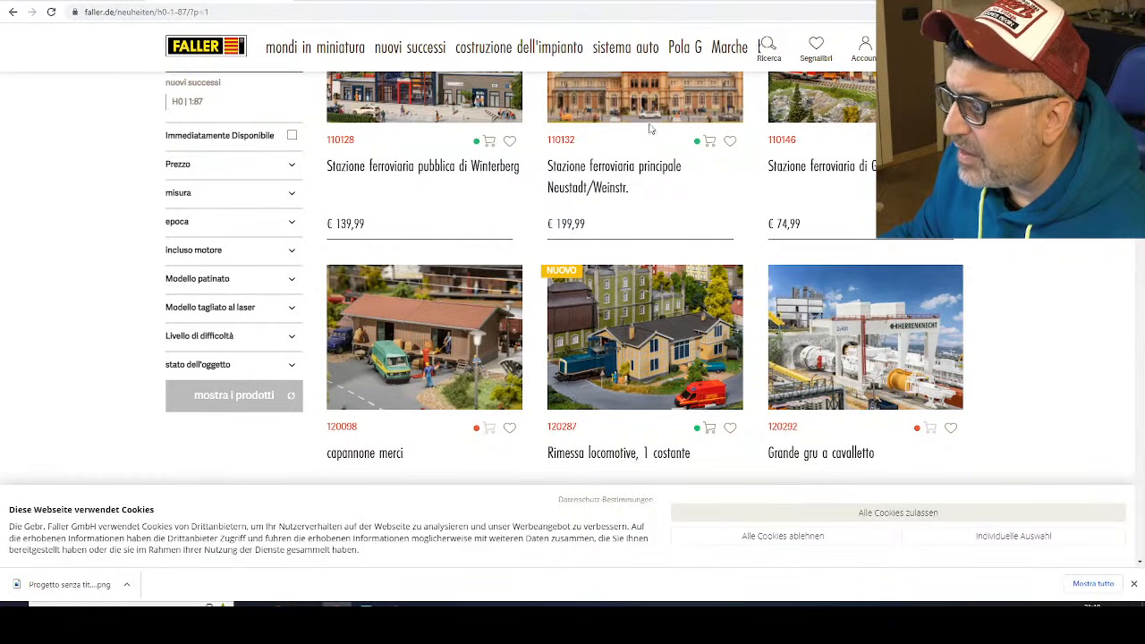
scroll(653, 132, "up", 2)
left_click(640, 179)
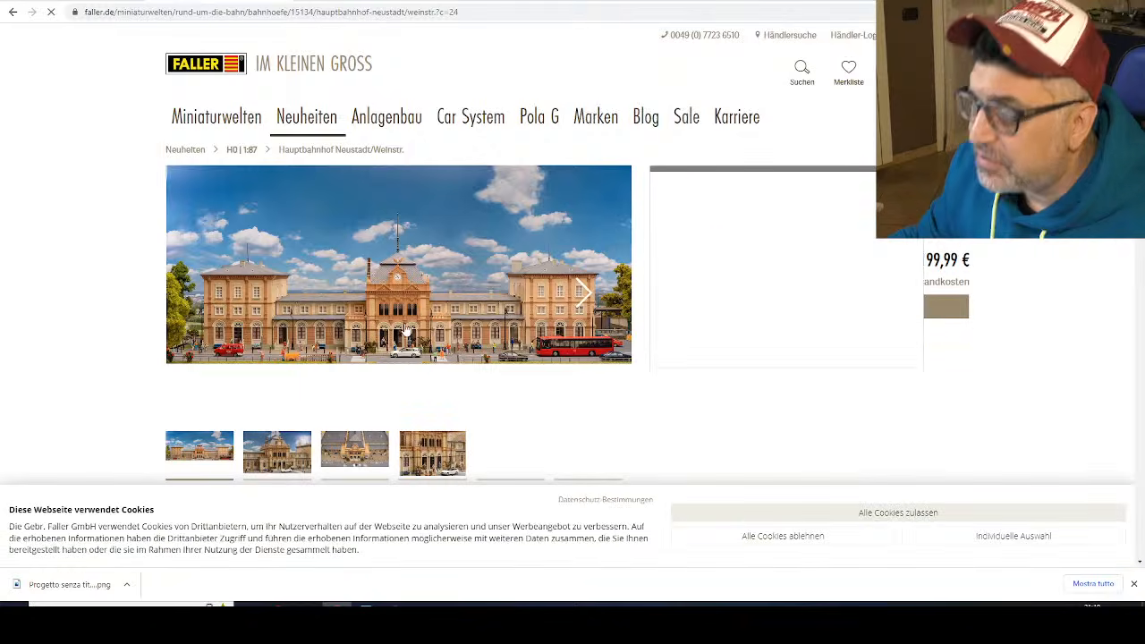
Step: Examine the main photo, thumbnails, price and availability on the Neustadt/Weinstr. station's product page
scroll(395, 330, "down", 2)
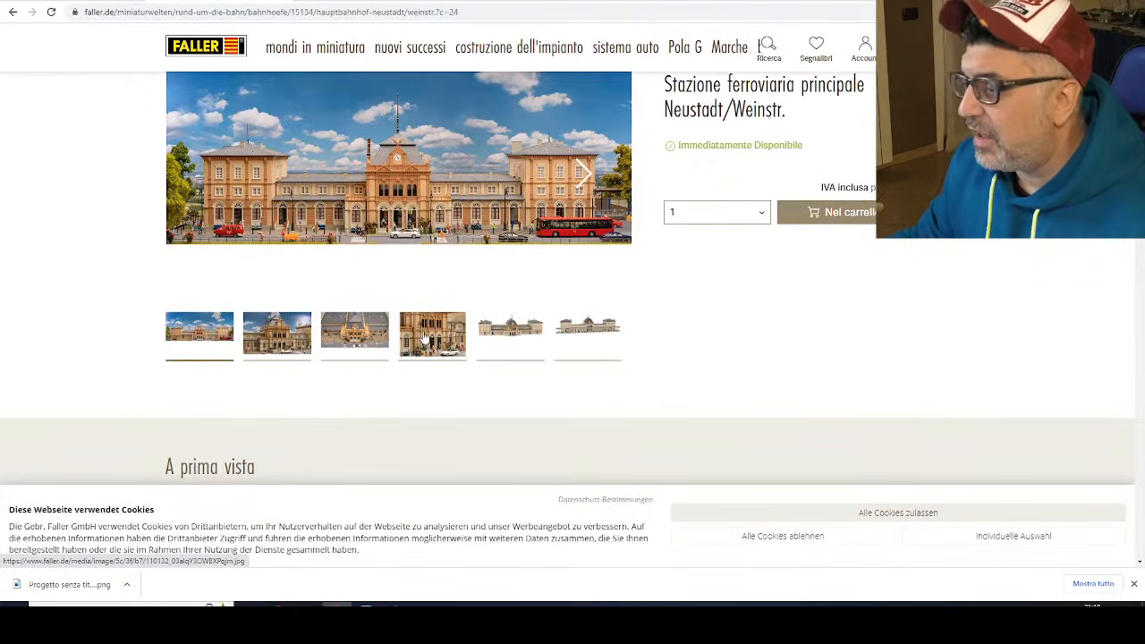
scroll(434, 349, "up", 2)
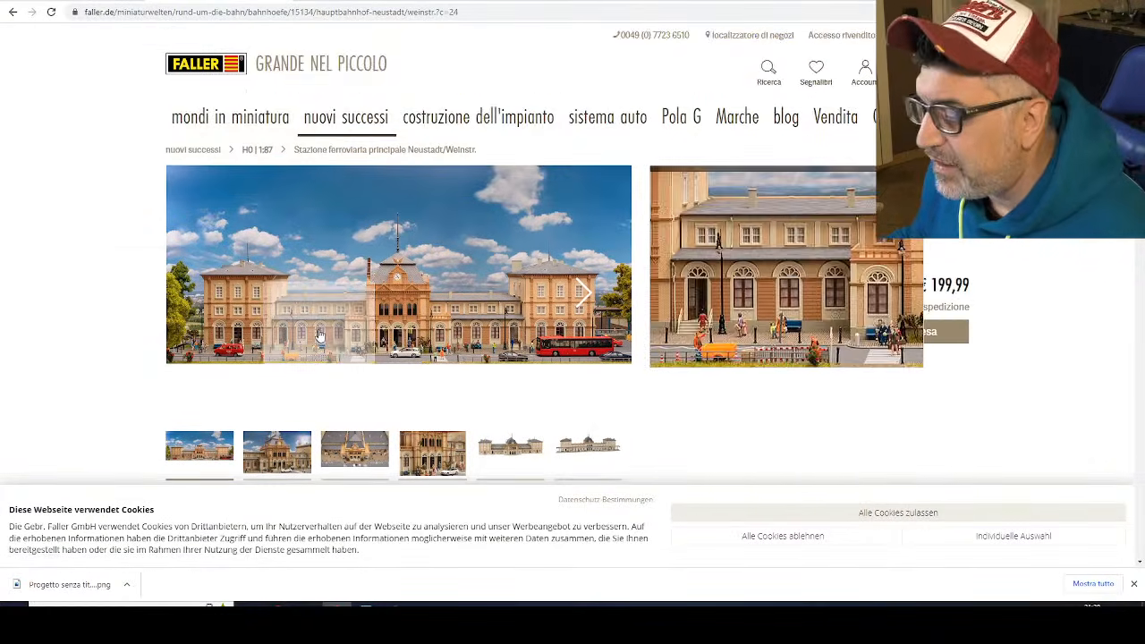
scroll(344, 329, "down", 3)
scroll(269, 328, "up", 2)
scroll(242, 259, "up", 1)
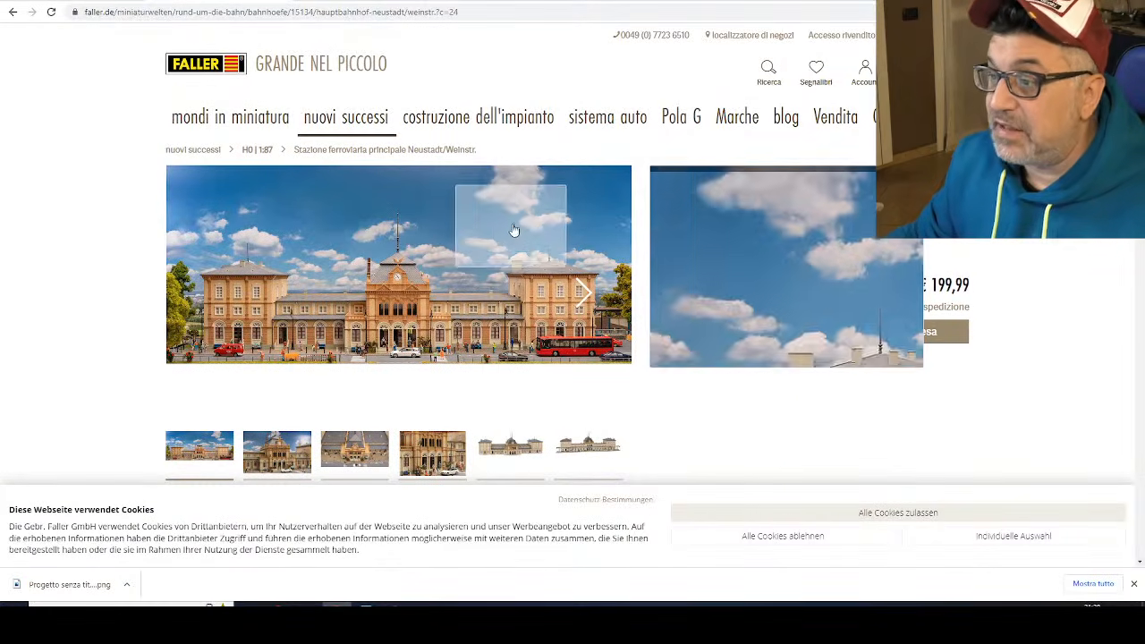
scroll(425, 280, "down", 3)
scroll(425, 280, "up", 2)
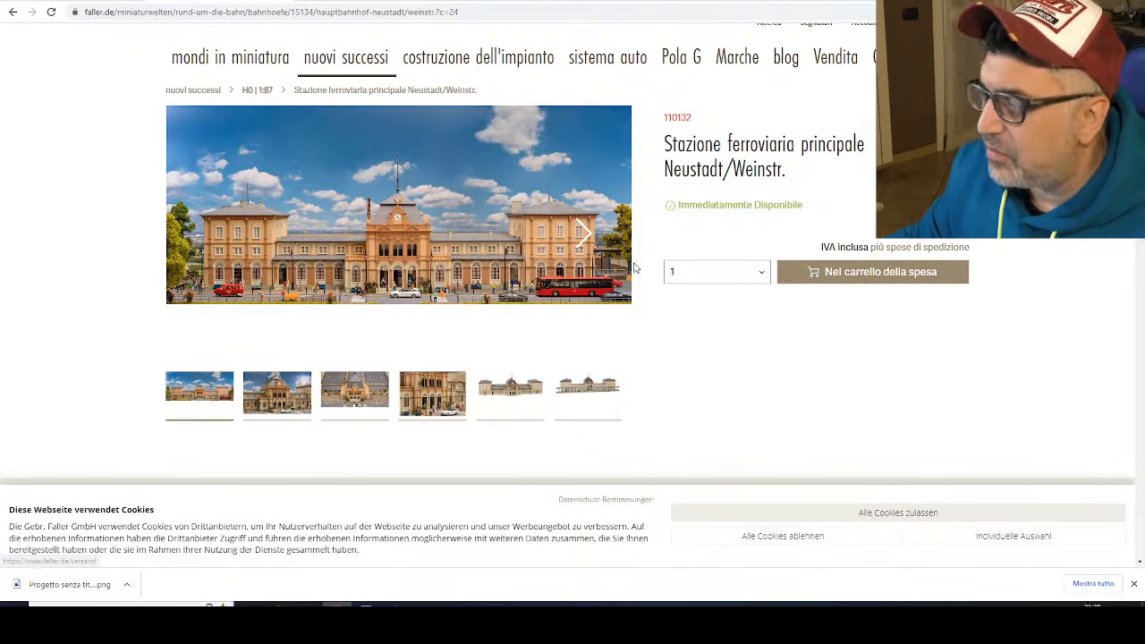
scroll(608, 295, "up", 1)
scroll(607, 295, "down", 3)
scroll(608, 296, "down", 2)
scroll(611, 284, "up", 4)
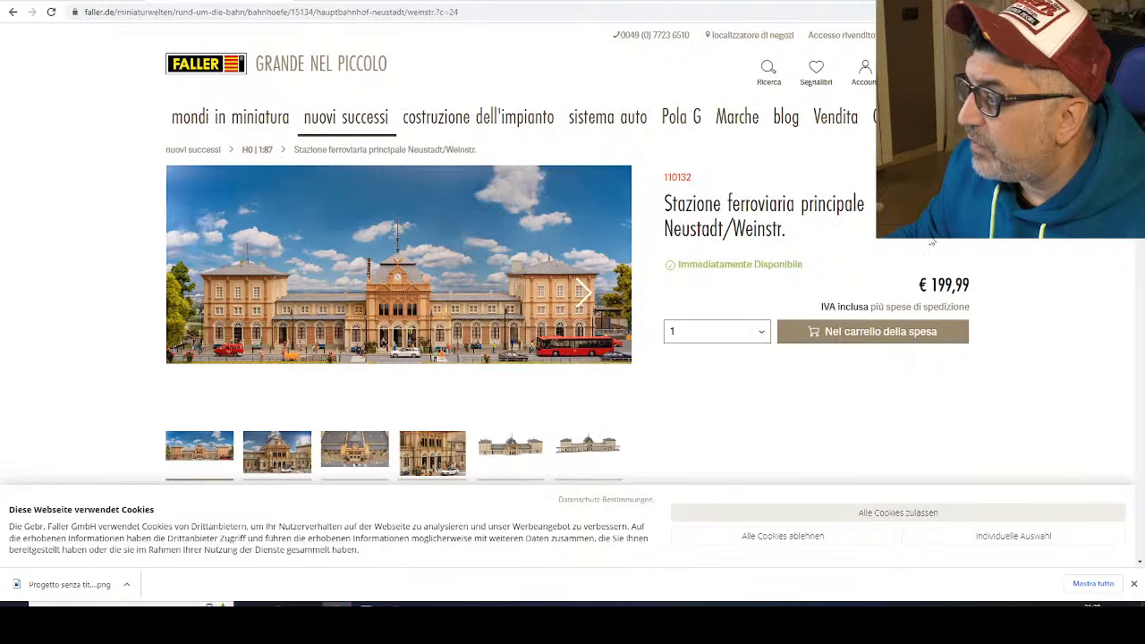
Step: Read the station kit's dimensions in the product overview and compare them with the building photo
scroll(315, 197, "down", 2)
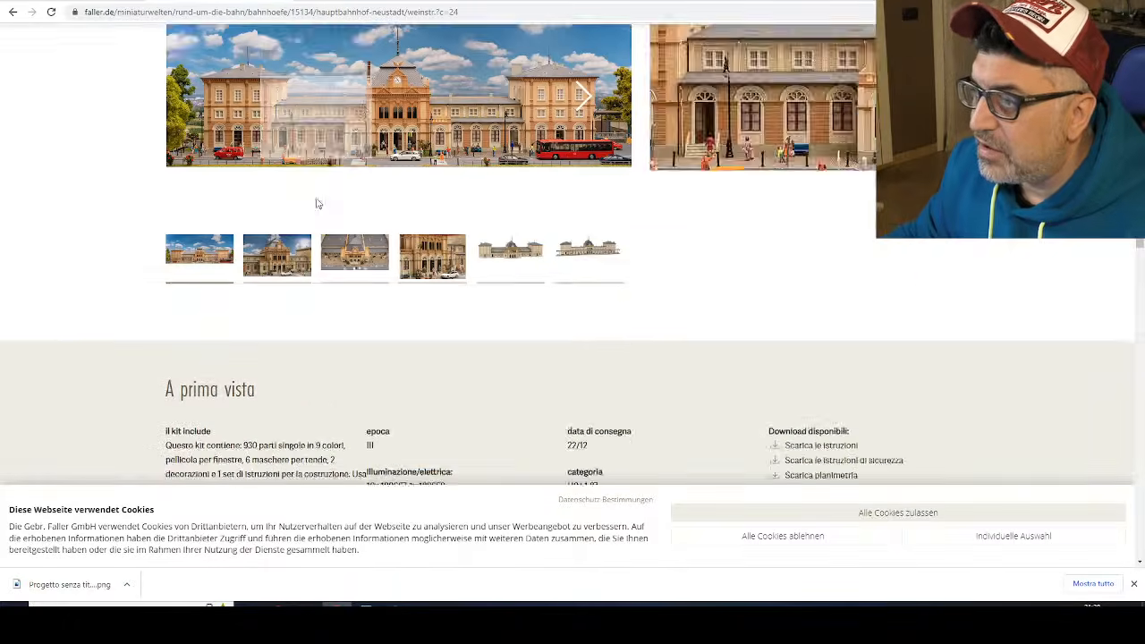
scroll(318, 207, "down", 2)
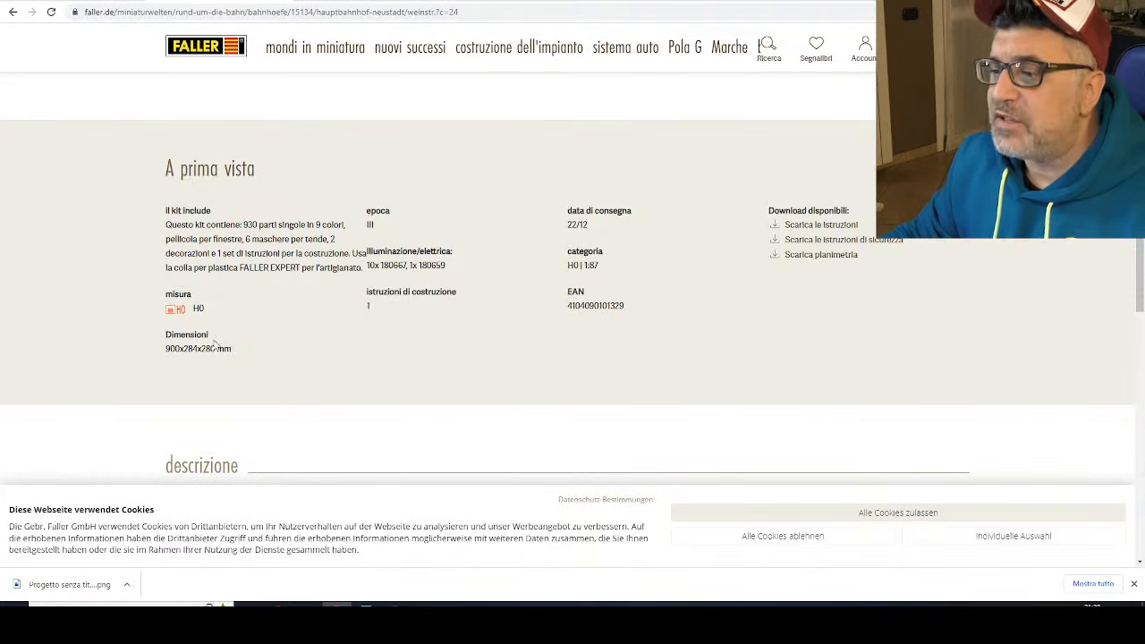
left_click_drag(224, 347, 225, 329)
scroll(224, 347, "down", 1)
left_click(223, 308)
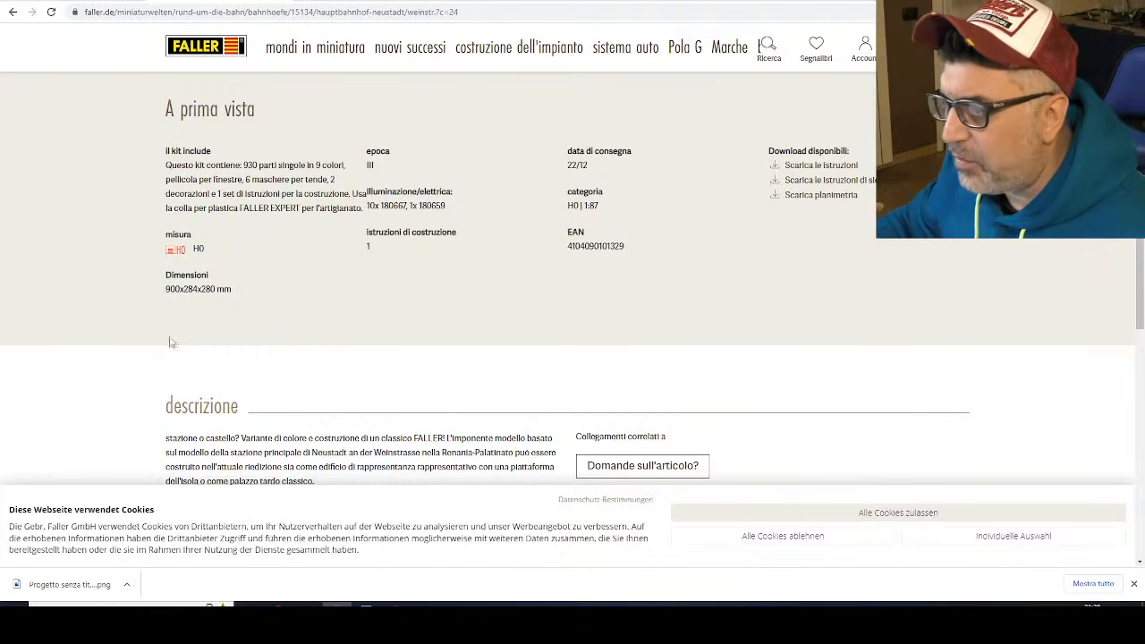
scroll(171, 340, "up", 3)
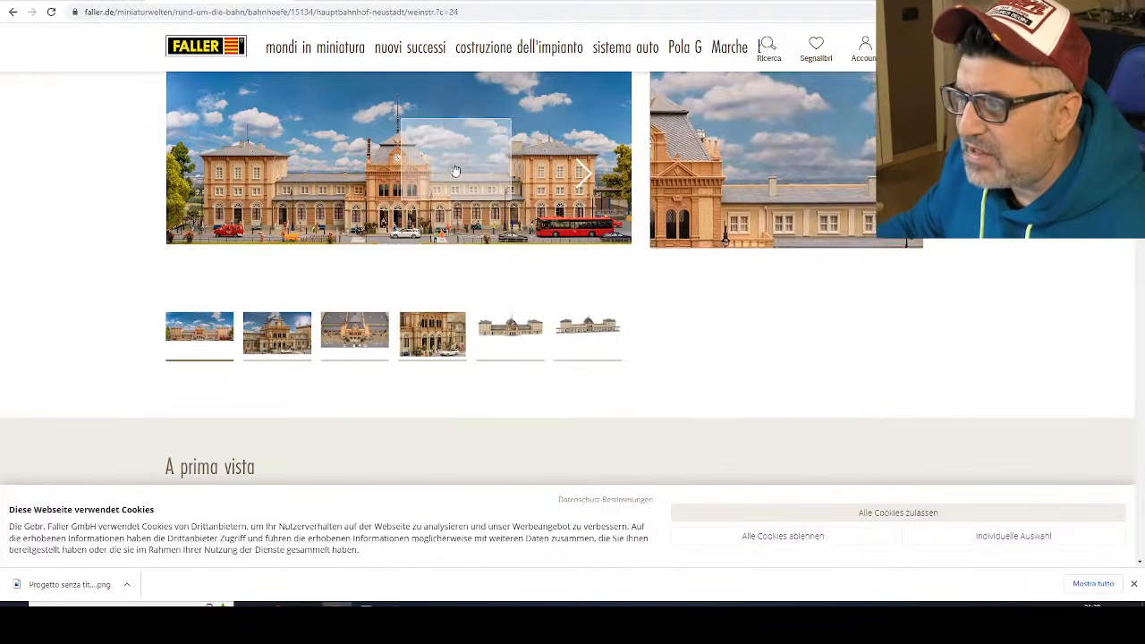
scroll(465, 175, "up", 1)
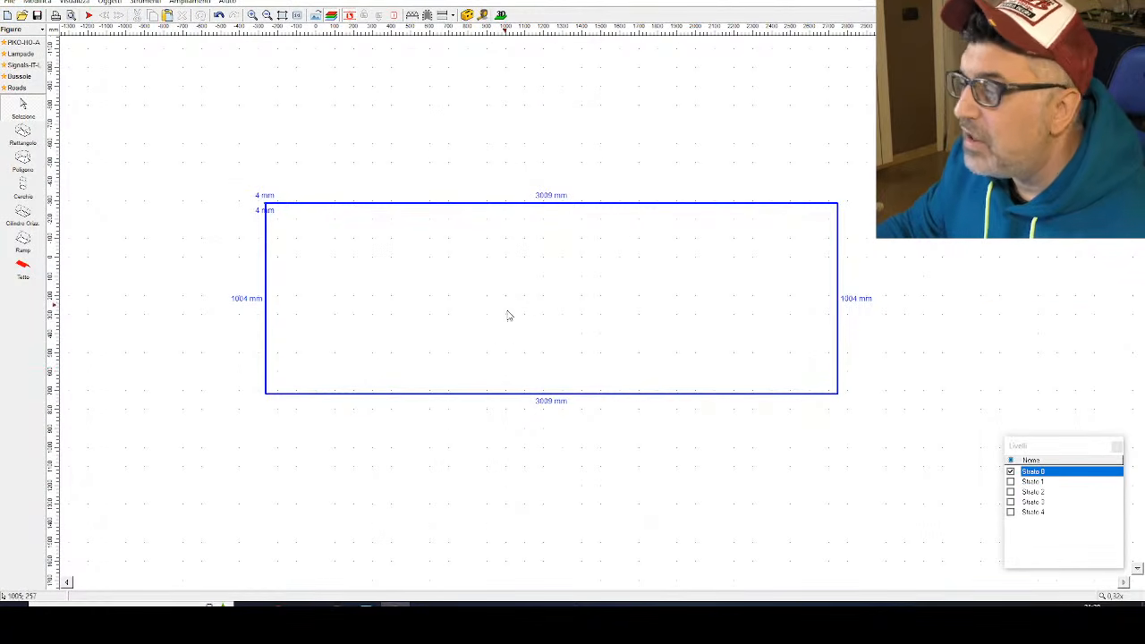
Step: Draw a rectangle about 898 by 260 mm near the baseboard's upper edge and set its height to 280 mm
left_click(23, 141)
left_click_drag(449, 221, 618, 274)
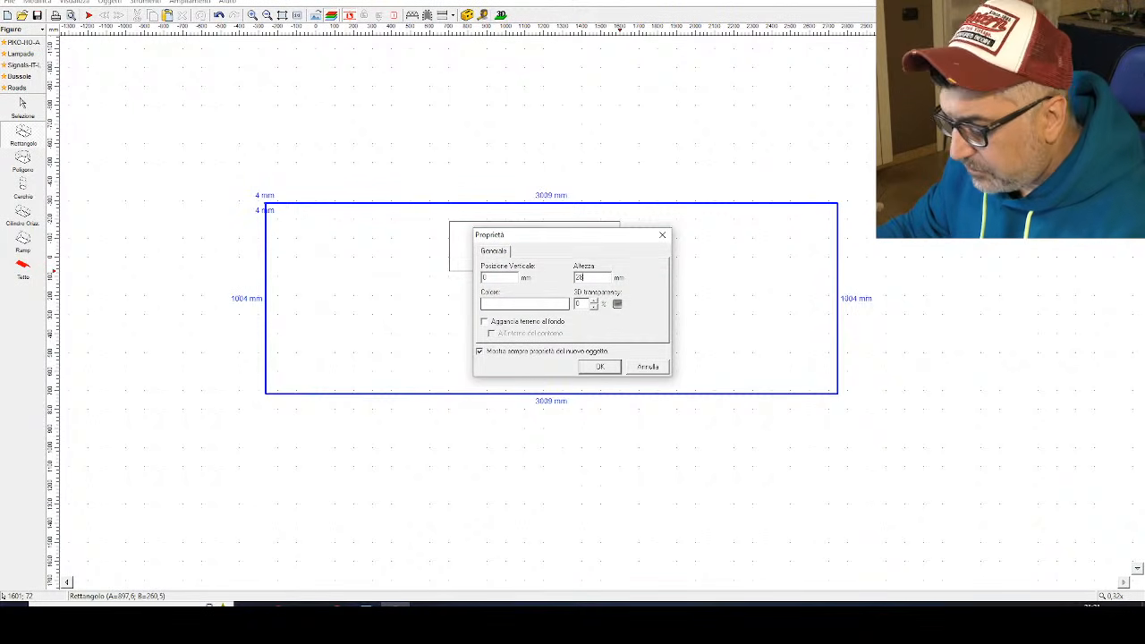
type("0")
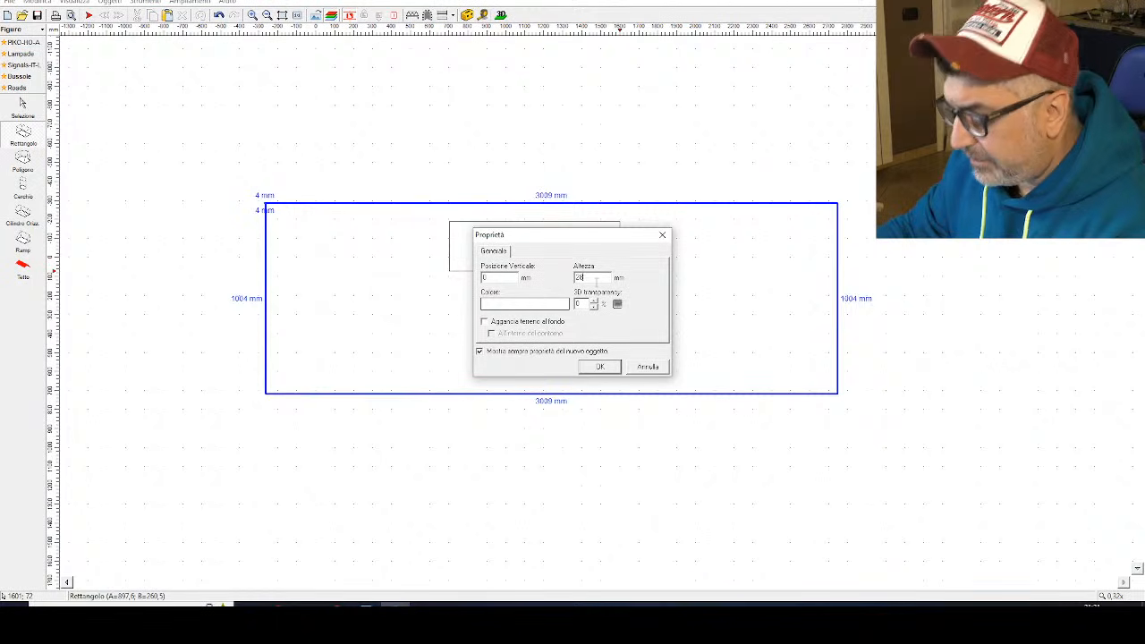
type("0")
Step: Colour the new rectangle lime green and enable snapping the terrain to its bottom (Aggancia terreno al fondo)
left_click(565, 305)
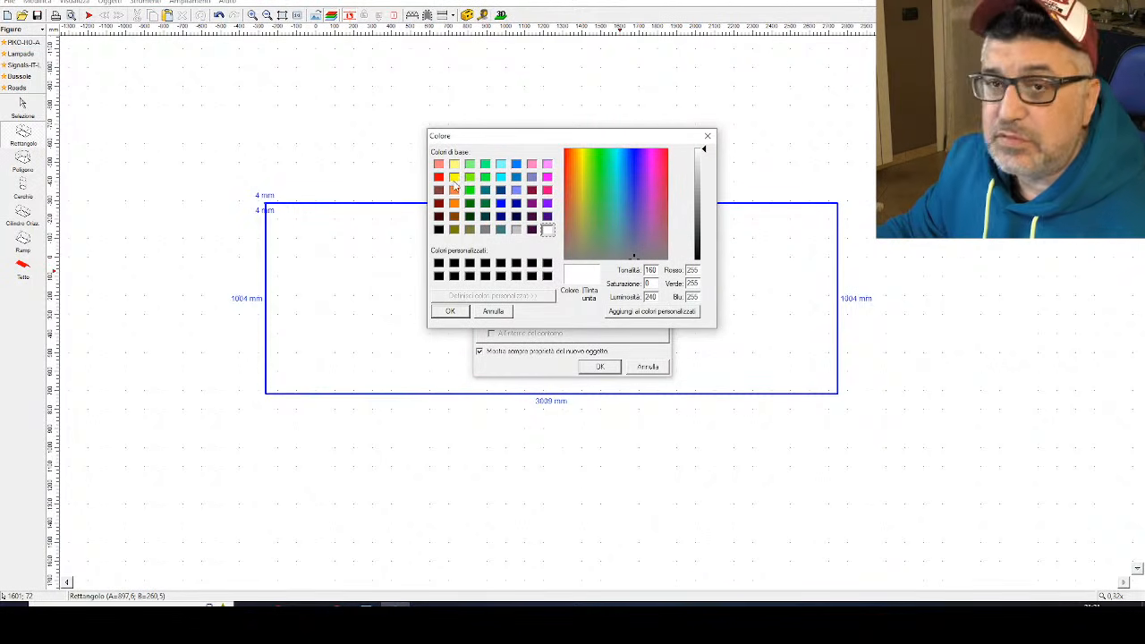
left_click(470, 177)
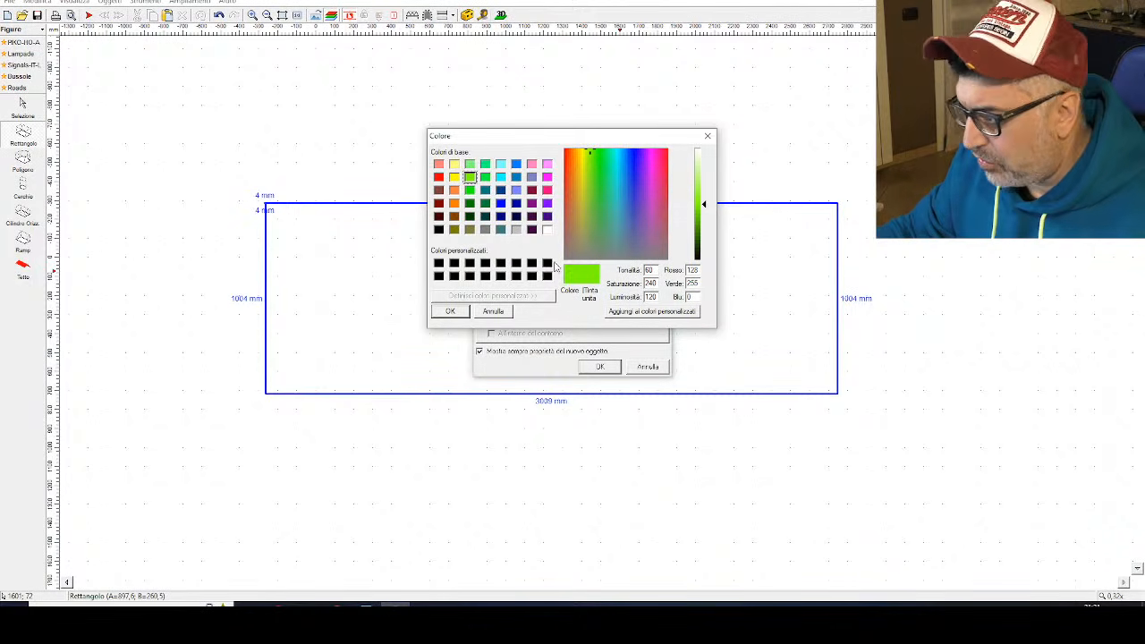
left_click(452, 312)
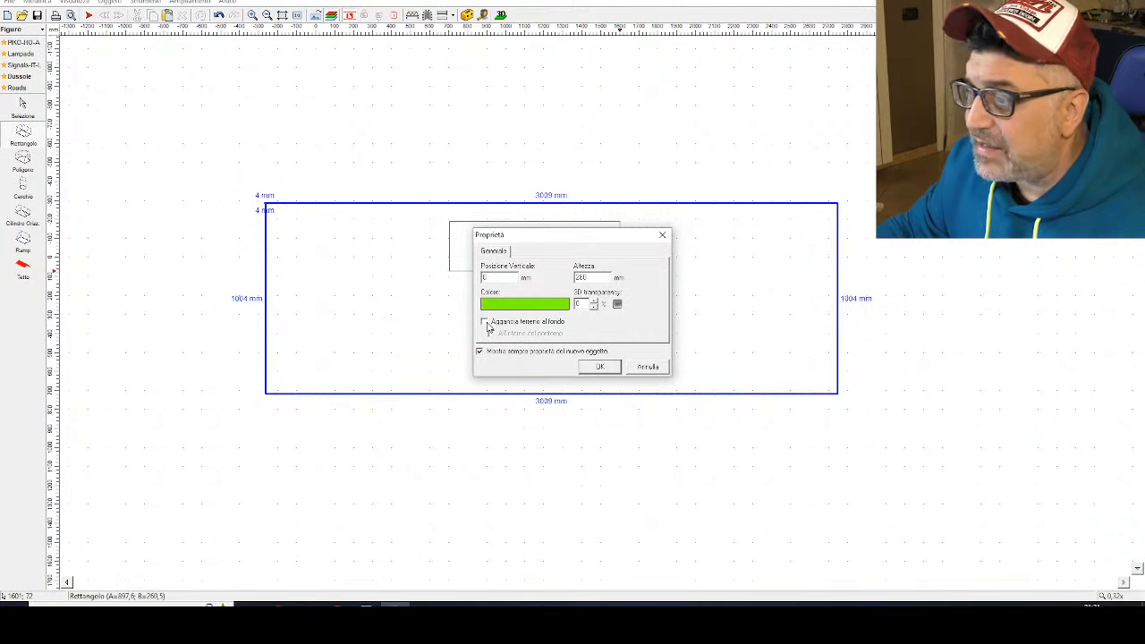
left_click(484, 322)
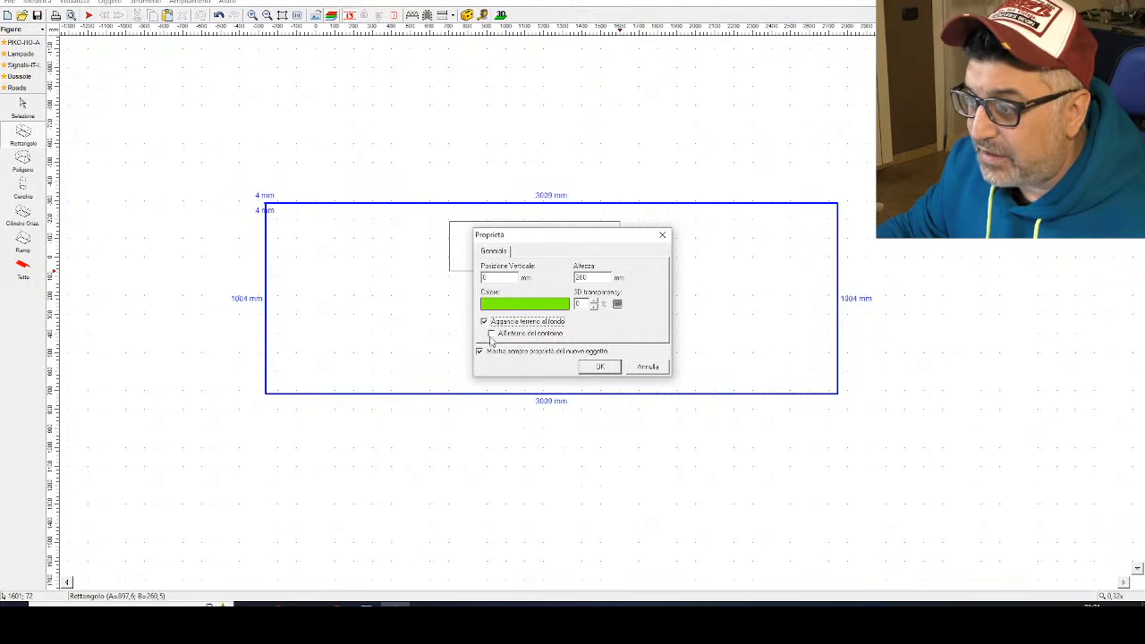
left_click(598, 367)
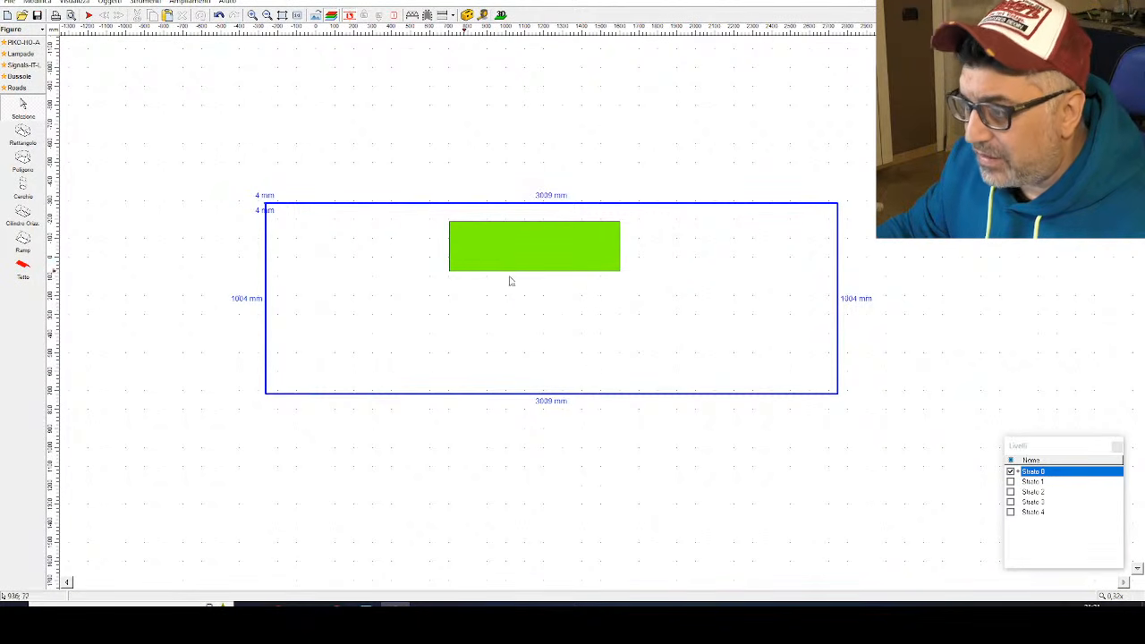
Step: Recheck the station's dimensions in Chrome, return to SCARM, and resize the green rectangle to about 910 by 282 mm
left_click(527, 227)
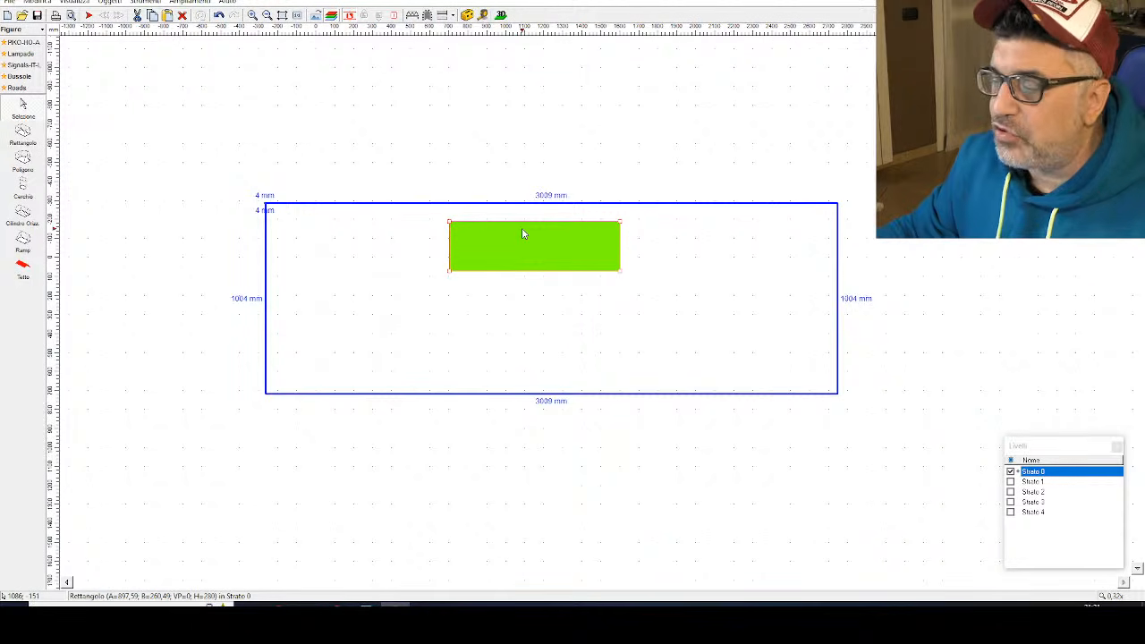
left_click(336, 605)
scroll(153, 375, "down", 4)
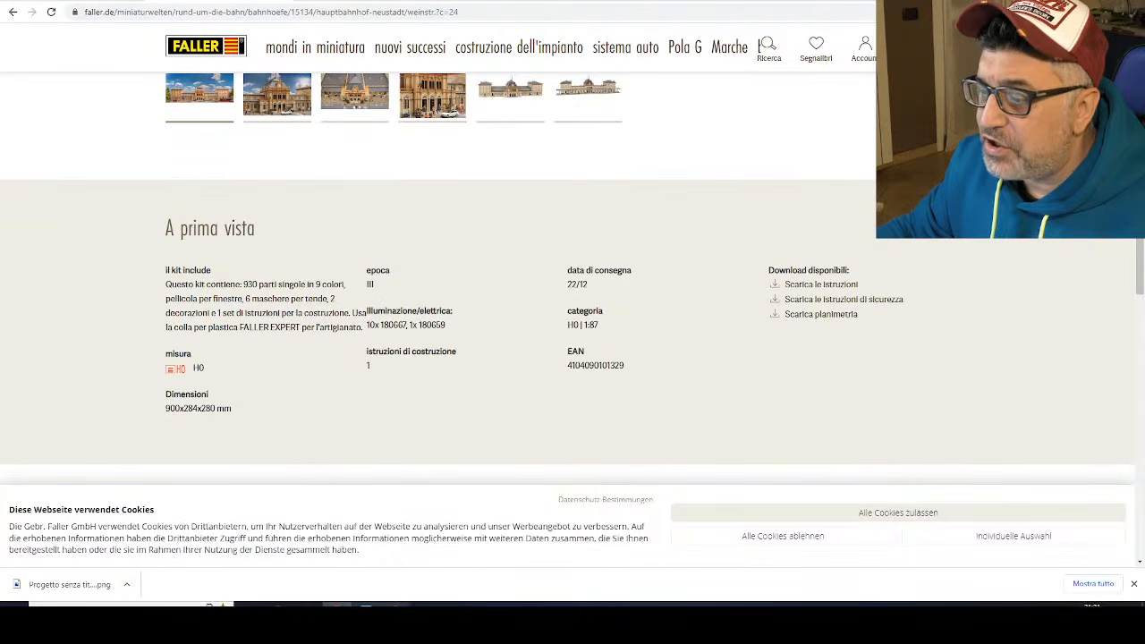
left_click(366, 605)
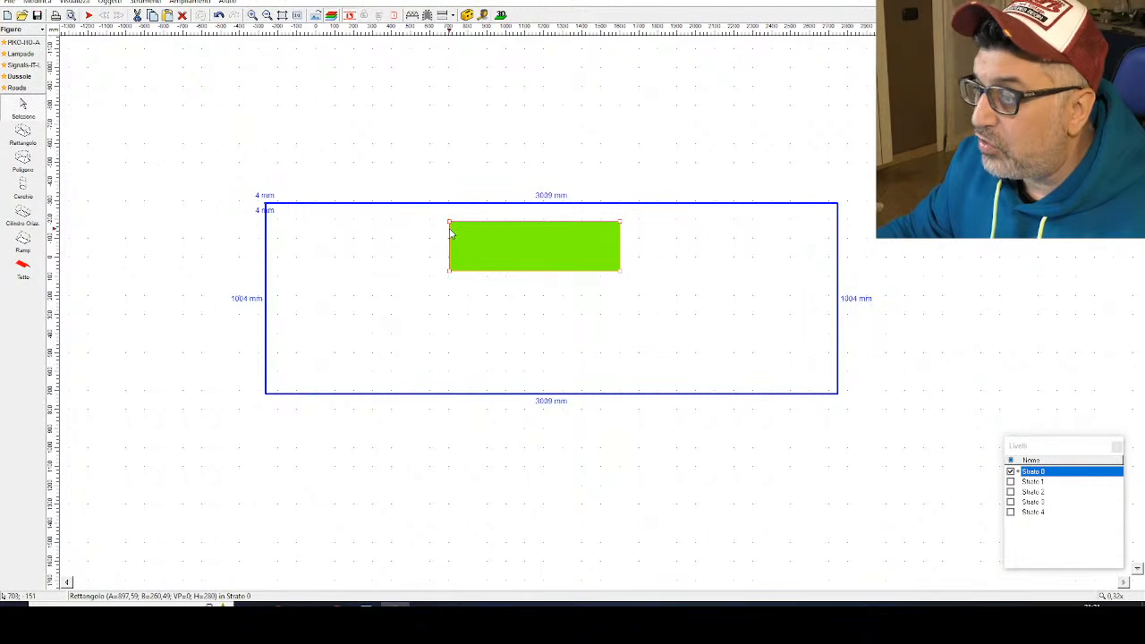
mouse_move(451, 225)
left_mouse_down()
mouse_move(408, 225)
mouse_move(448, 236)
left_mouse_up()
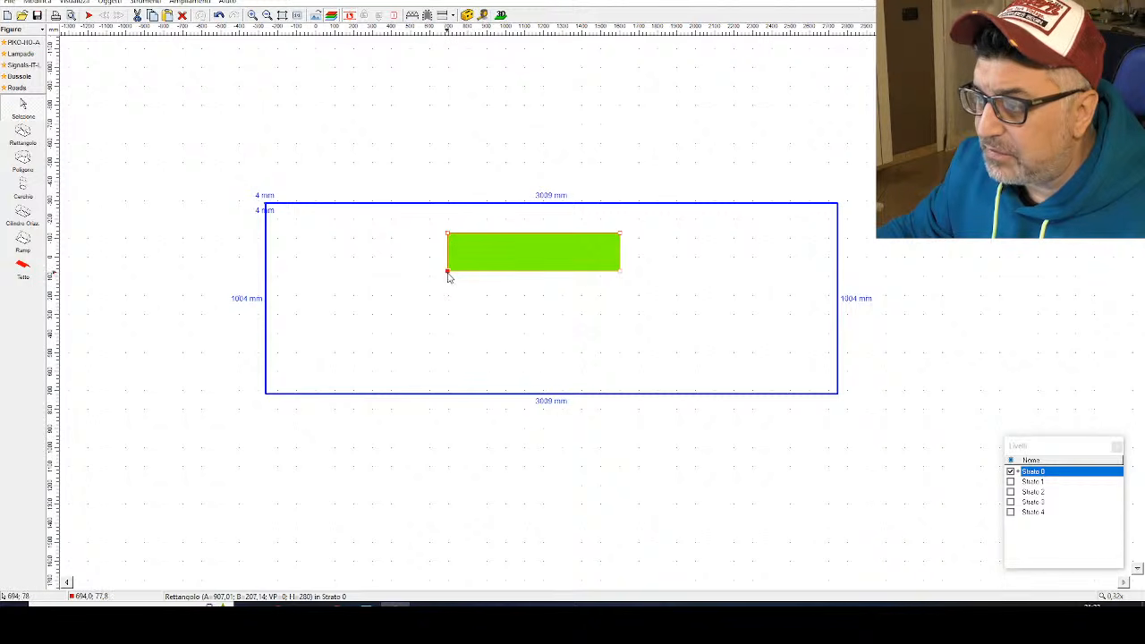
left_click_drag(448, 271, 448, 292)
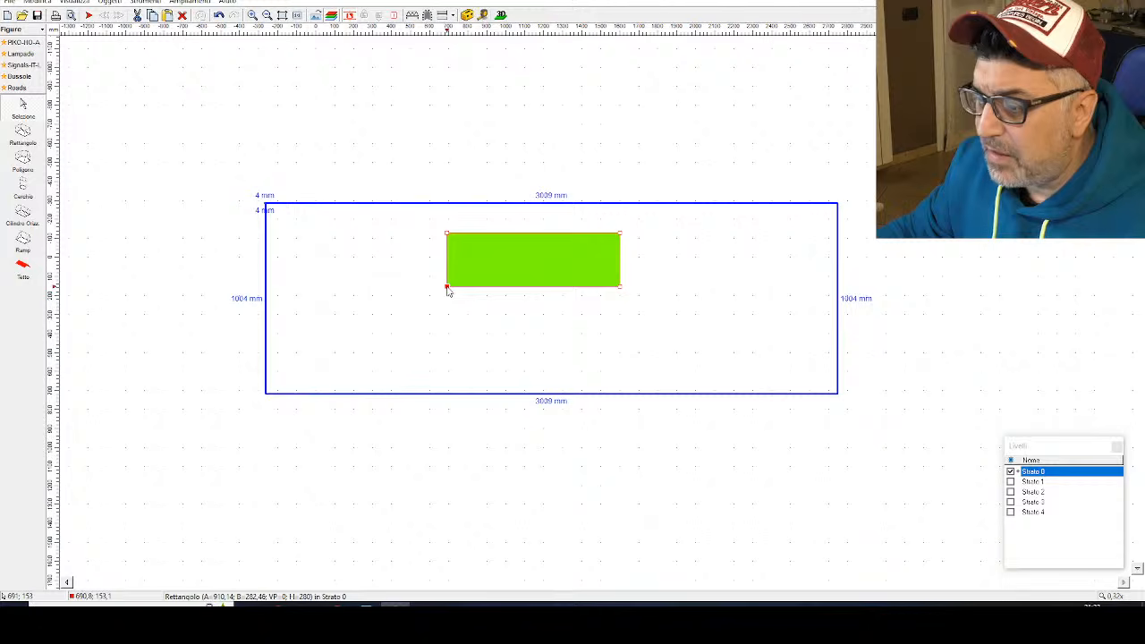
Step: Use the Move command (Muovi) to place the green rectangle just inside the baseboard's upper edge, near the middle
left_click(569, 226)
left_click(556, 238)
right_click(557, 242)
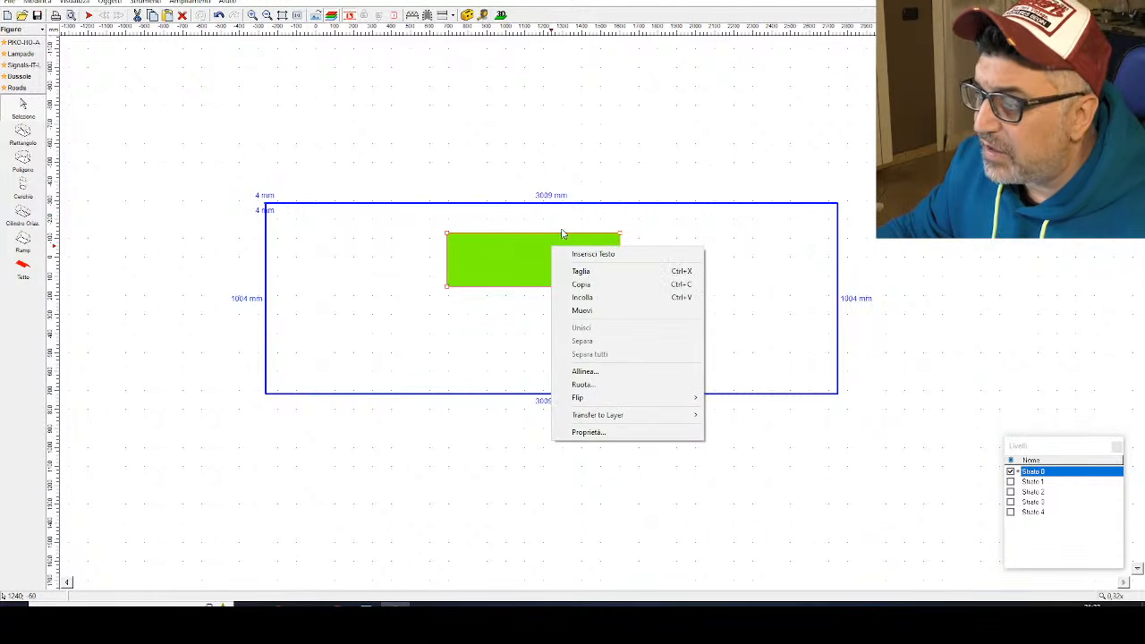
left_click(496, 291)
right_click(505, 259)
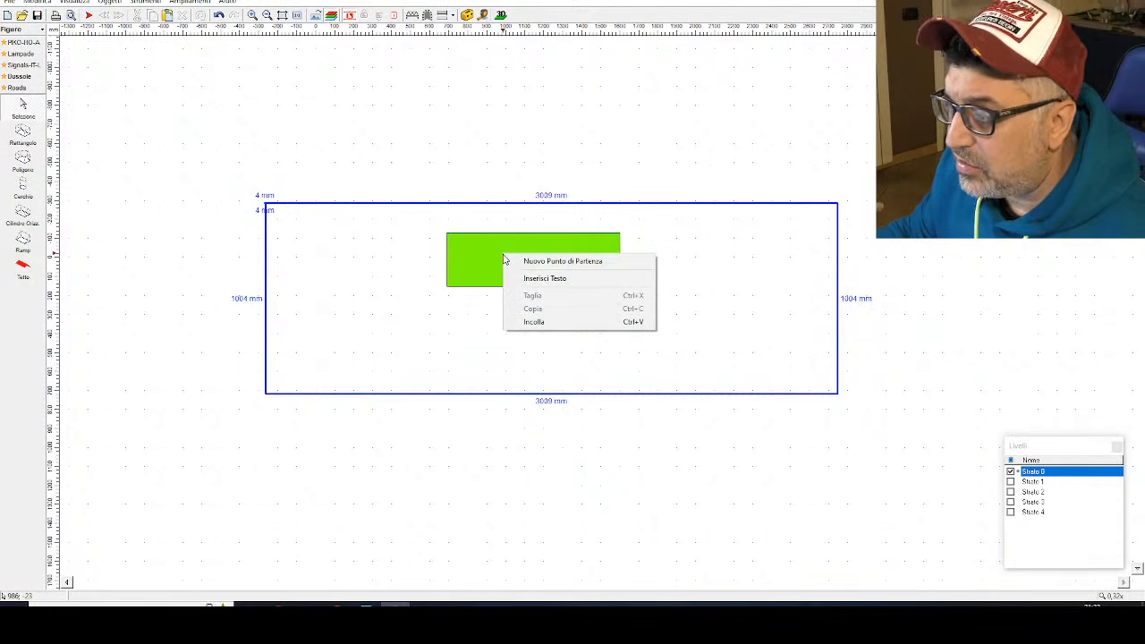
left_click(496, 260)
right_click(492, 255)
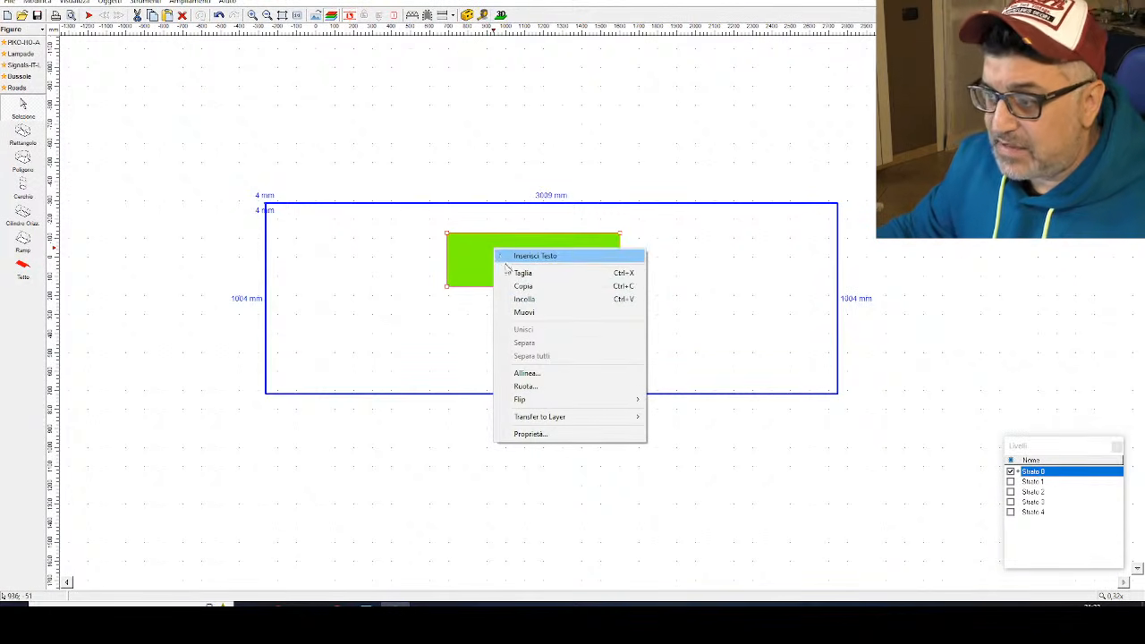
left_click(543, 318)
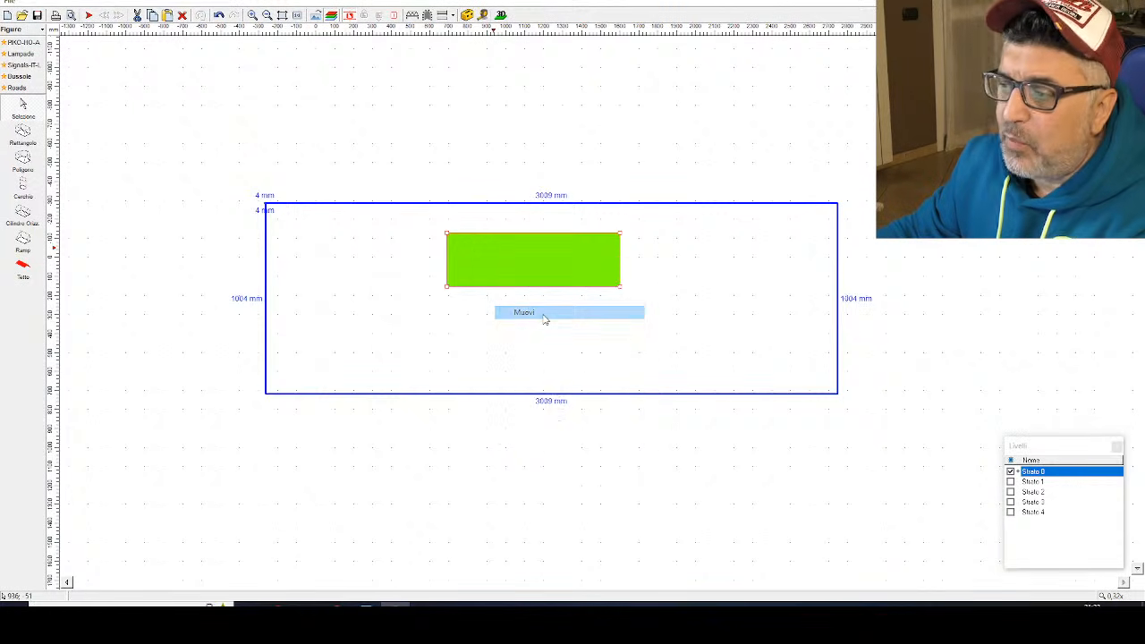
left_click(365, 232)
left_click_drag(365, 232, 509, 227)
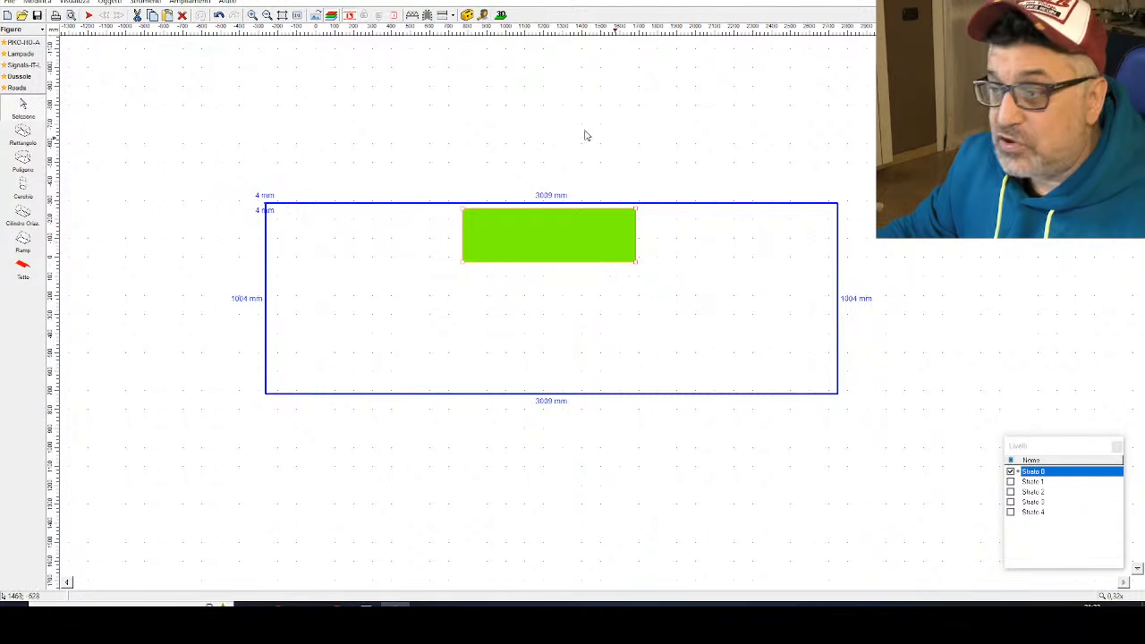
Step: Open the 3D view, inspect the green building block on the baseboard from several angles, and return to the 2D plan
left_click(502, 16)
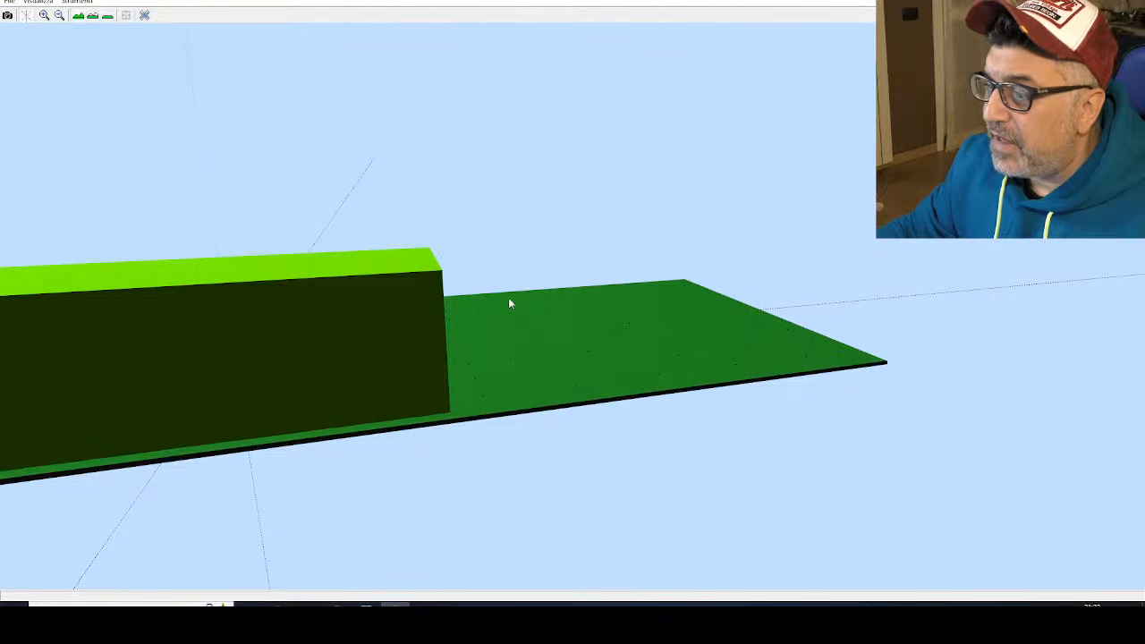
right_click(472, 312)
left_click(415, 395)
left_click_drag(354, 357, 747, 346)
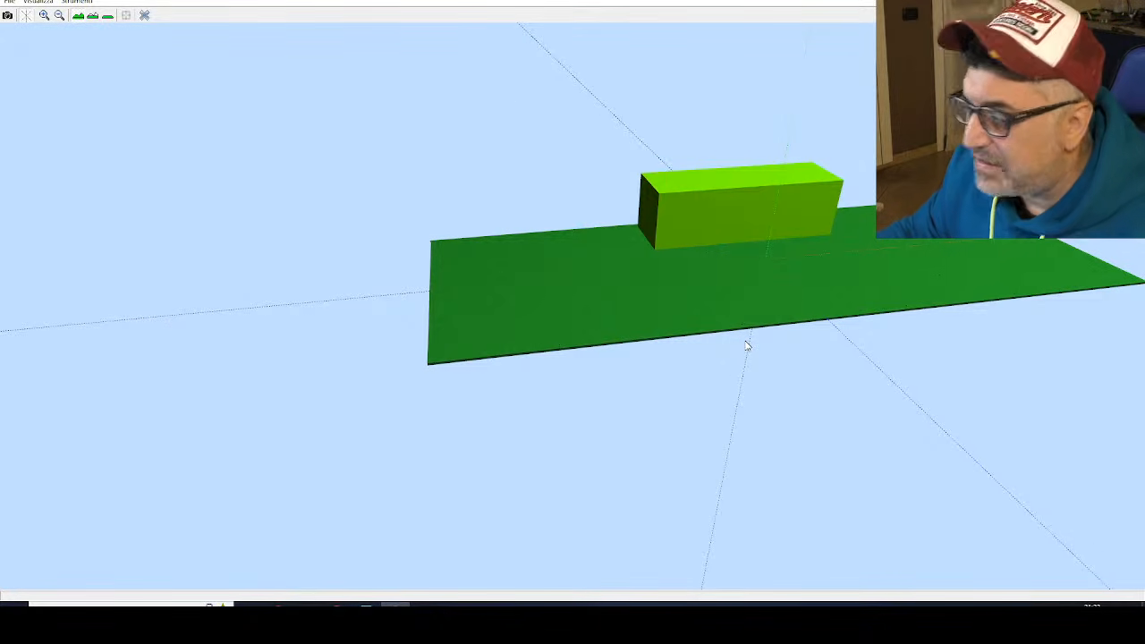
mouse_move(748, 347)
left_mouse_down()
mouse_move(654, 345)
mouse_move(752, 334)
mouse_move(734, 346)
left_mouse_up()
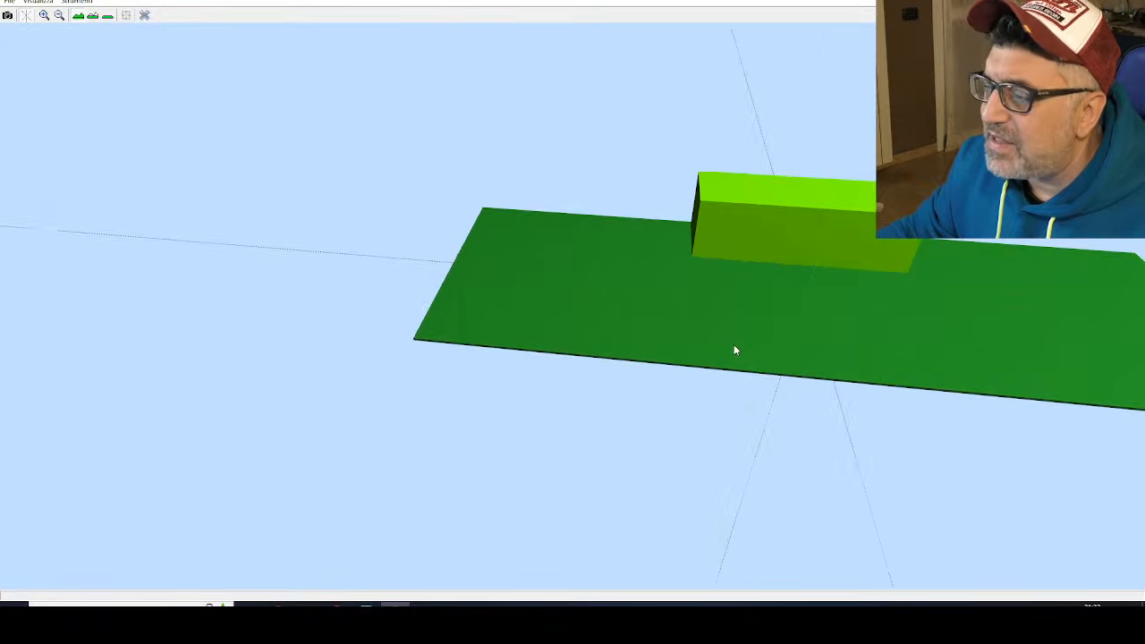
left_click(143, 16)
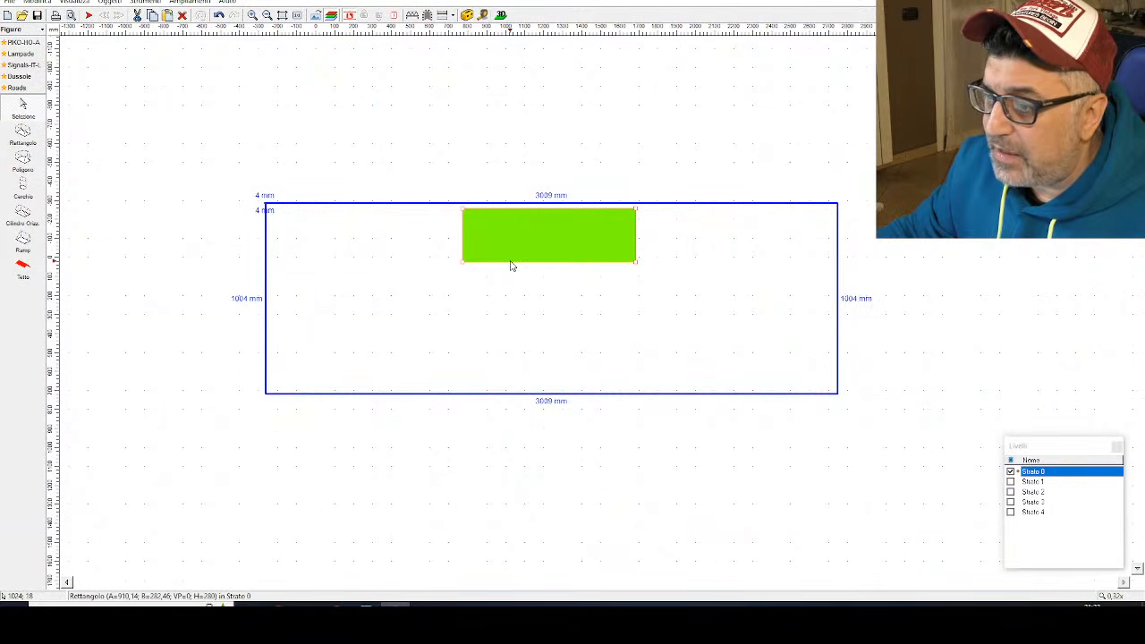
Step: Add a roof over the green building block and inspect it in the 3D view
left_click(24, 267)
left_click(63, 270)
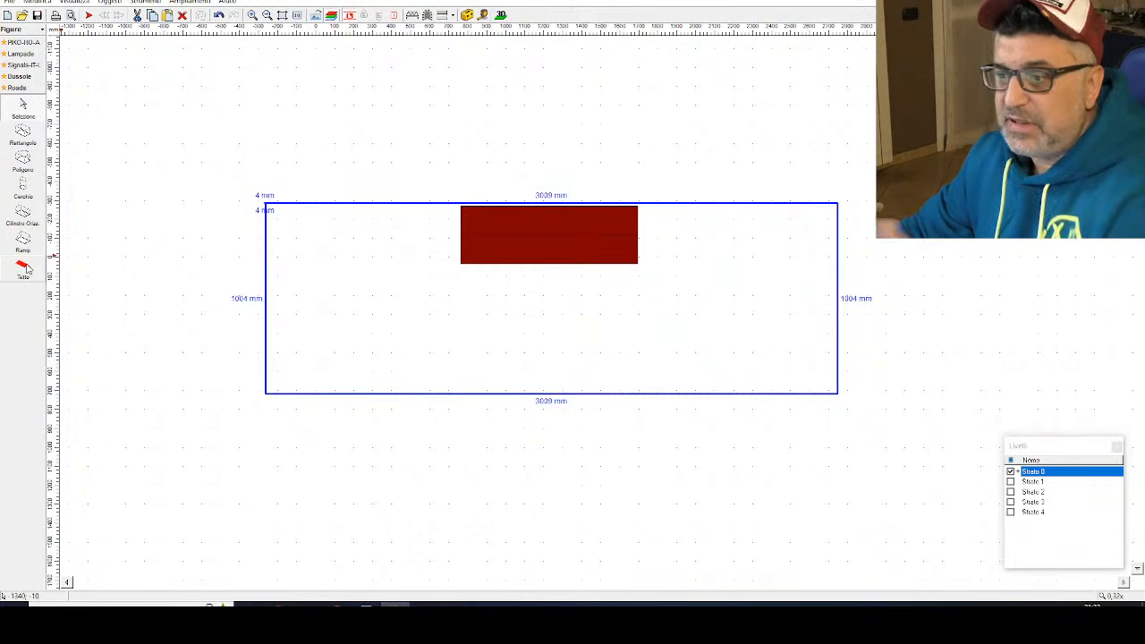
left_click(501, 16)
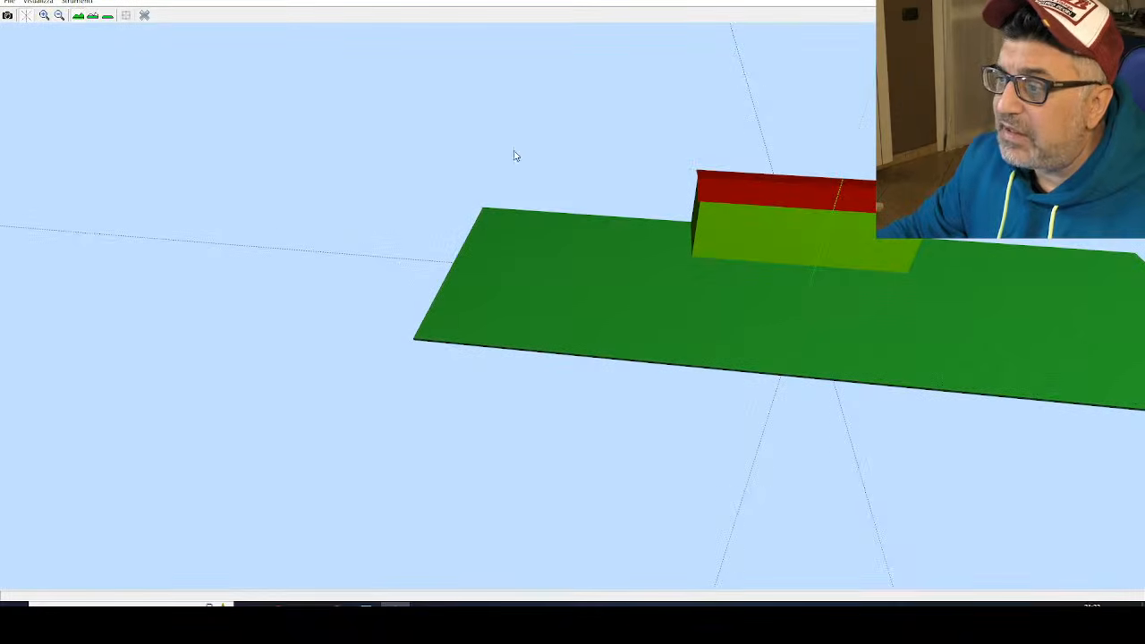
left_click_drag(513, 153, 587, 236)
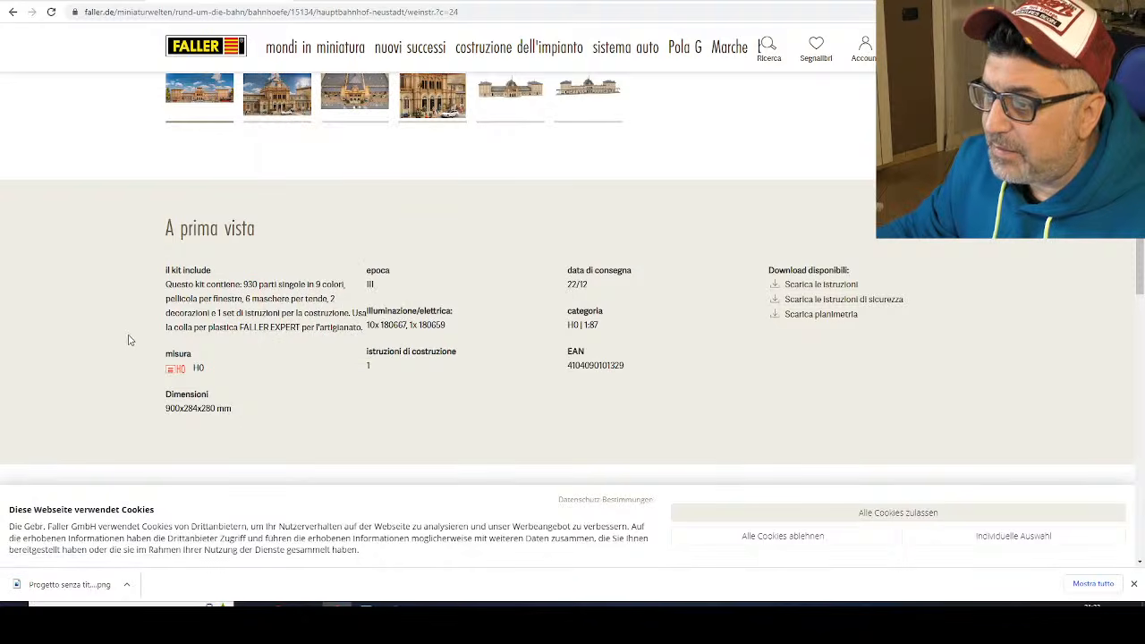
Step: Review the Neustadt/Weinstr. station's photos and details on its FALLER product page in Chrome
scroll(160, 421, "up", 3)
scroll(268, 258, "up", 1)
scroll(781, 340, "down", 2)
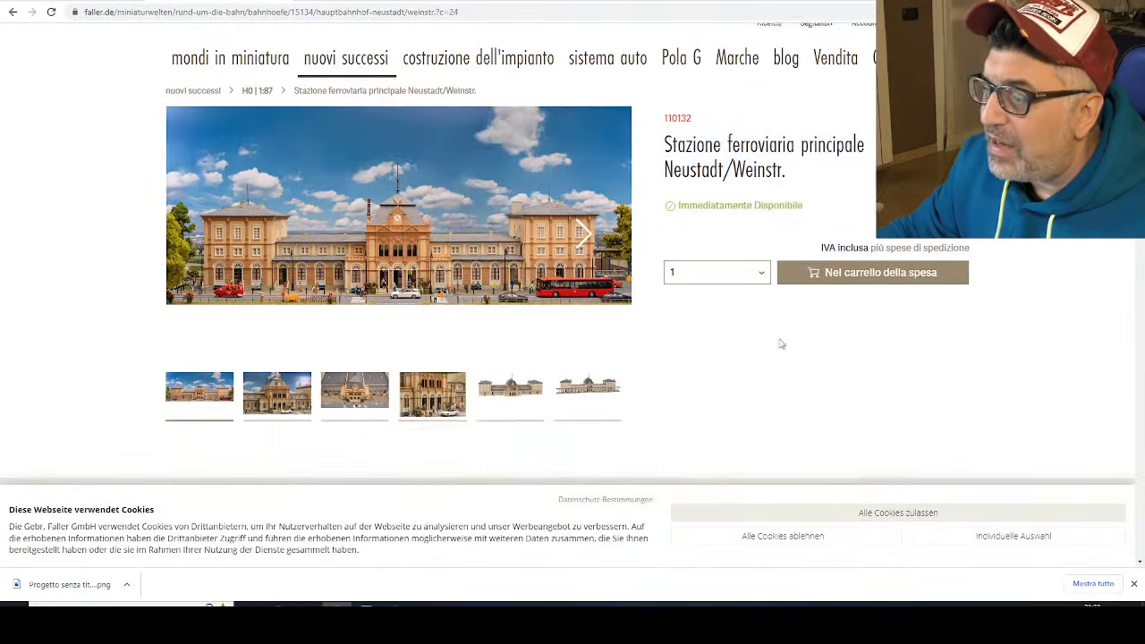
Step: Review the station's dimensions on its FALLER page, copy the article number 110132, and switch back to the SCARM 2D plan
scroll(847, 333, "up", 2)
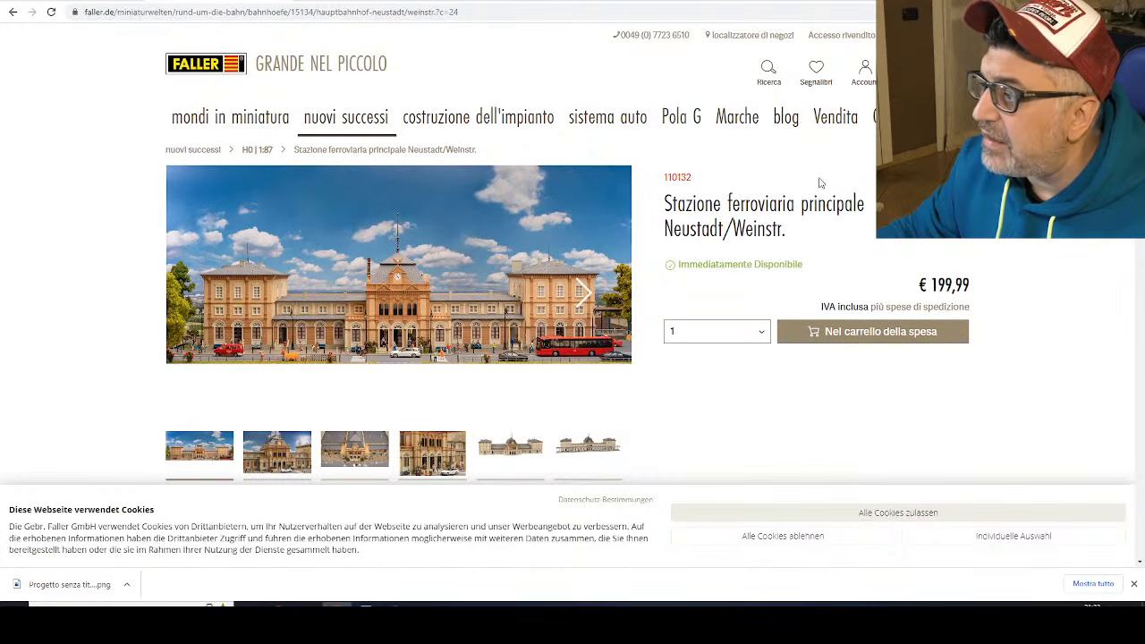
scroll(473, 311, "down", 4)
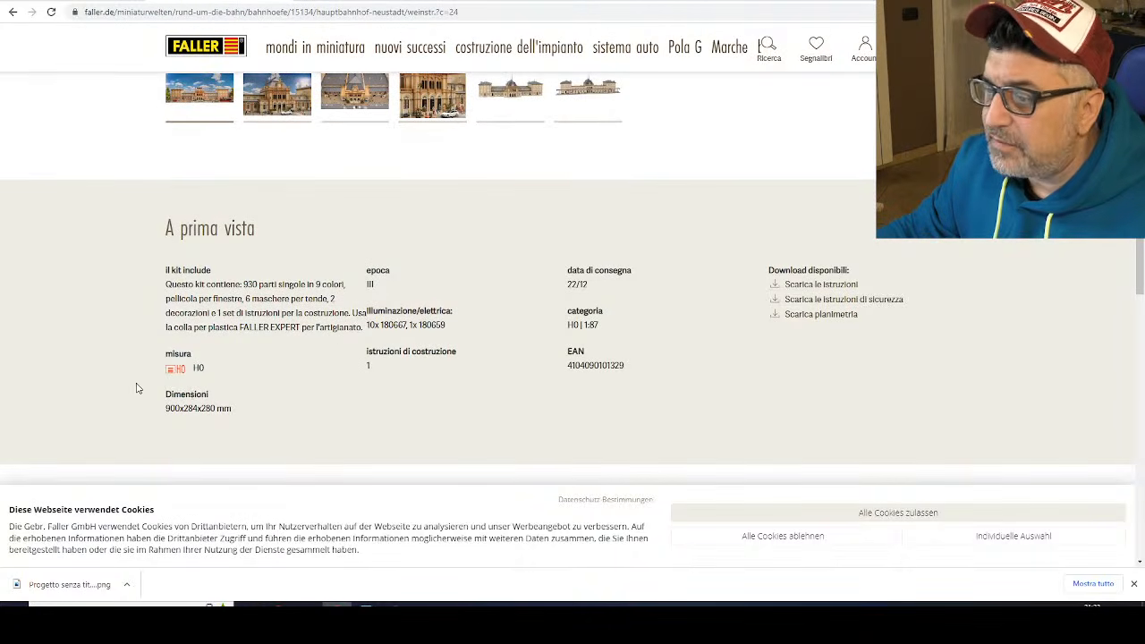
scroll(176, 323, "up", 4)
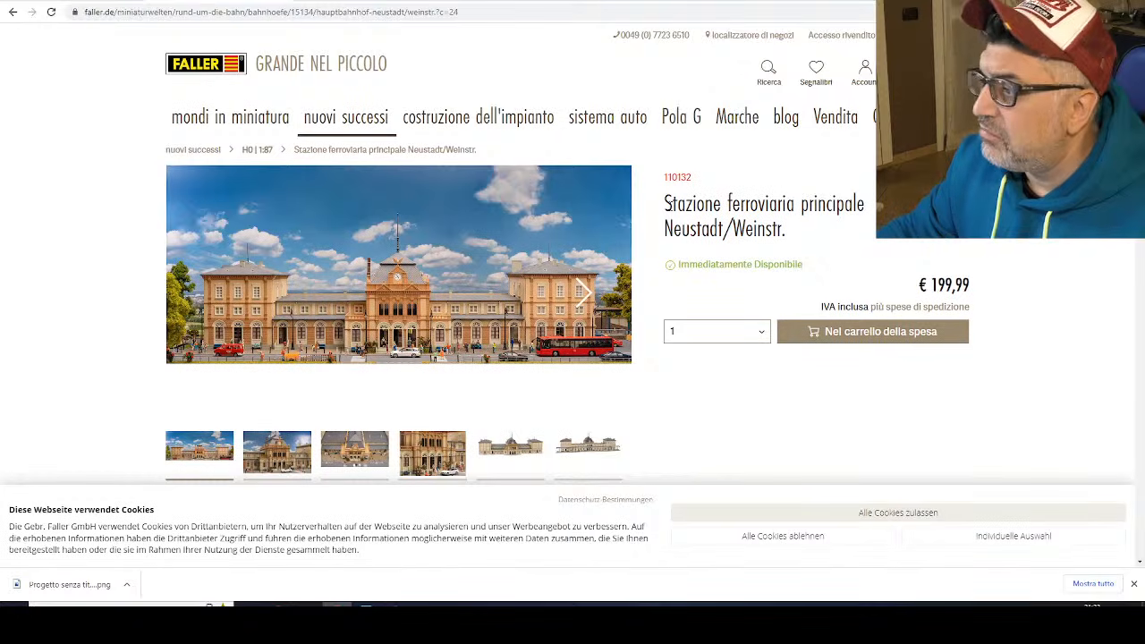
left_click_drag(661, 185, 696, 184)
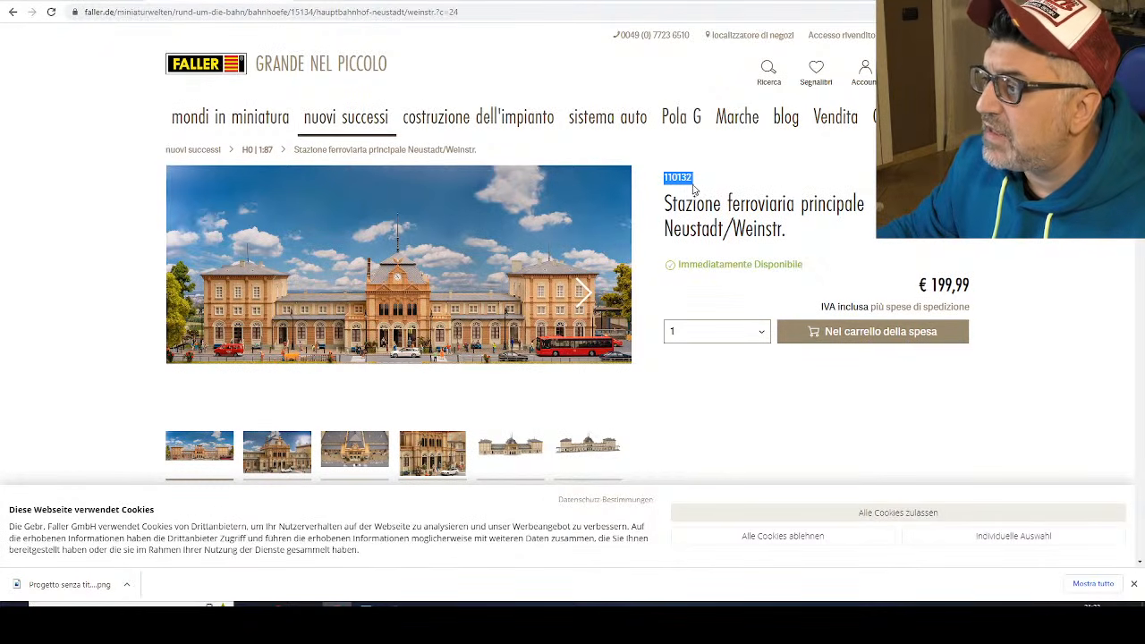
right_click(693, 187)
left_click(716, 190)
key("alt+Tab")
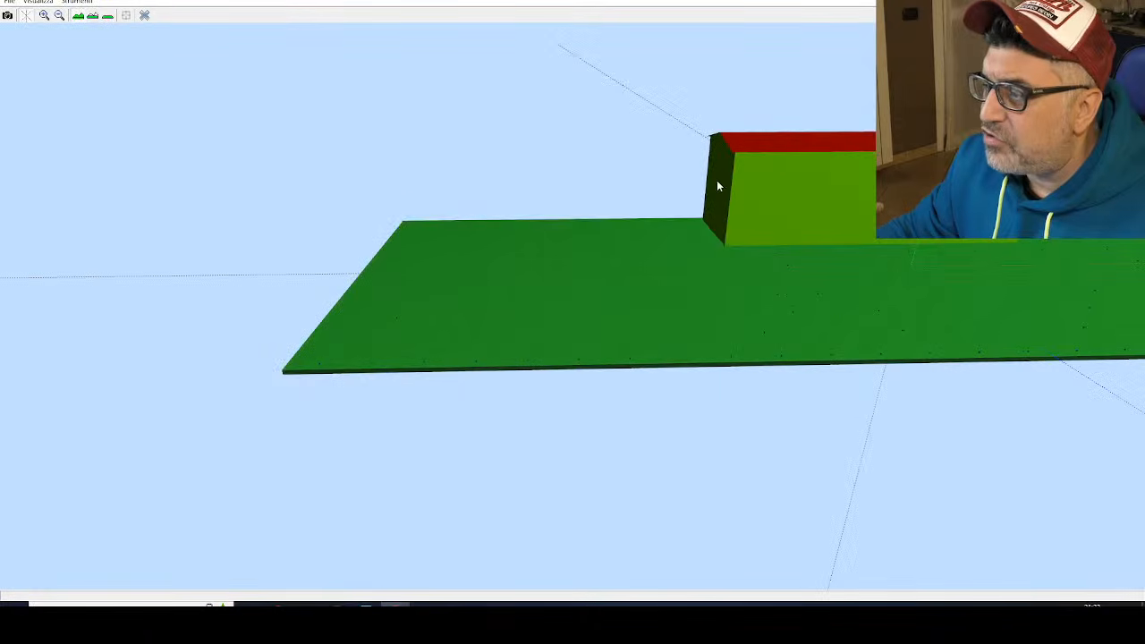
left_click(146, 15)
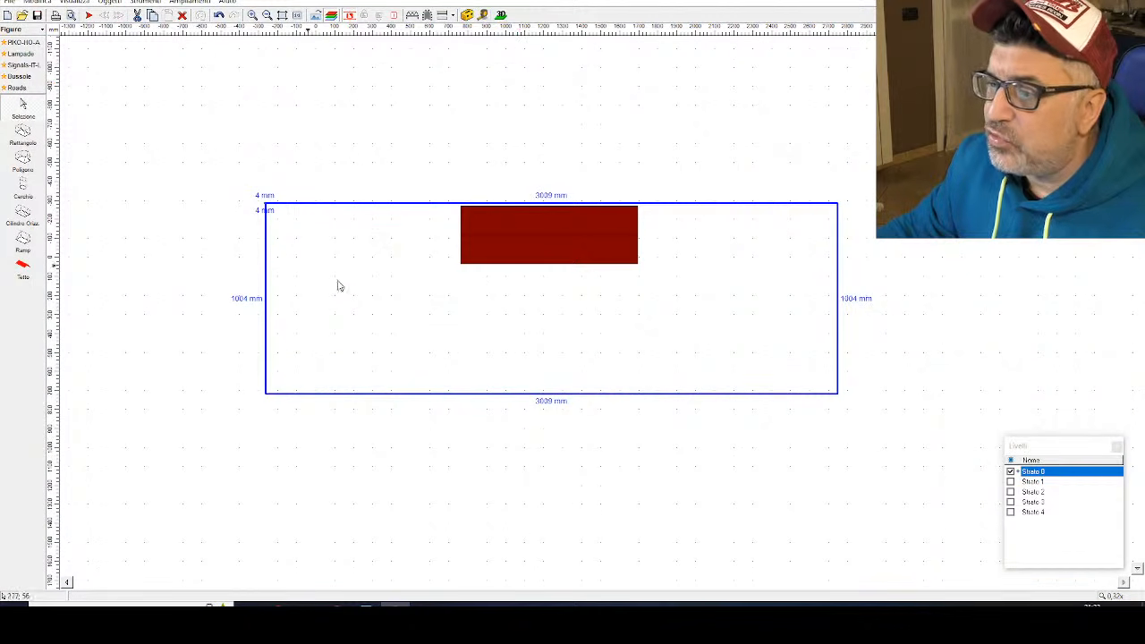
Step: Try to insert a text box on the baseboard just below the red-roofed station block
right_click(502, 259)
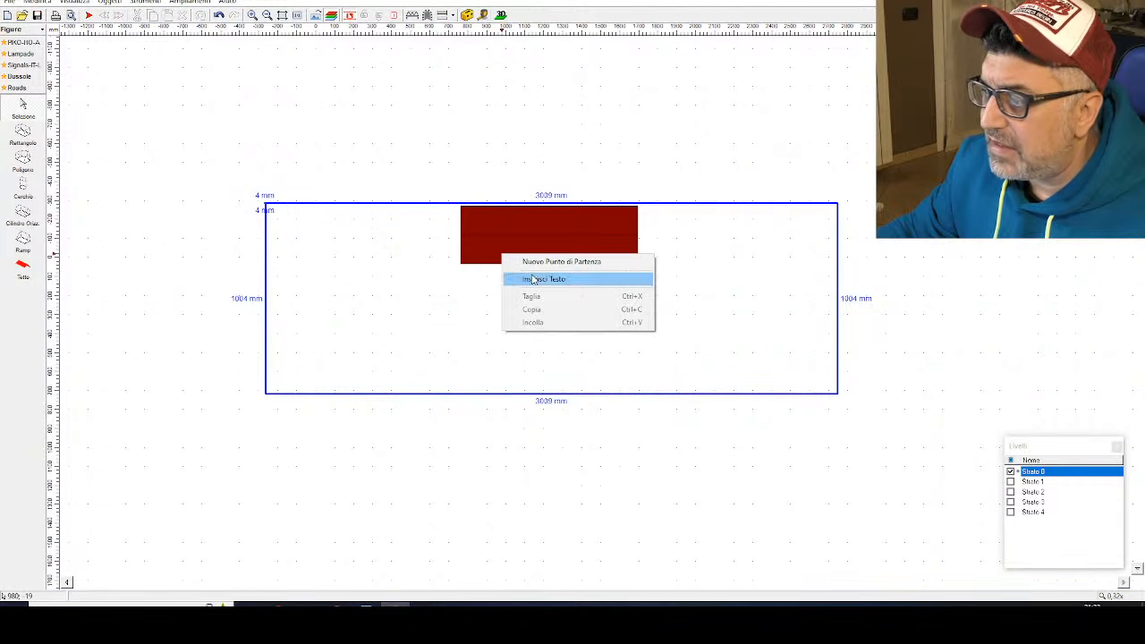
left_click(530, 278)
right_click(528, 286)
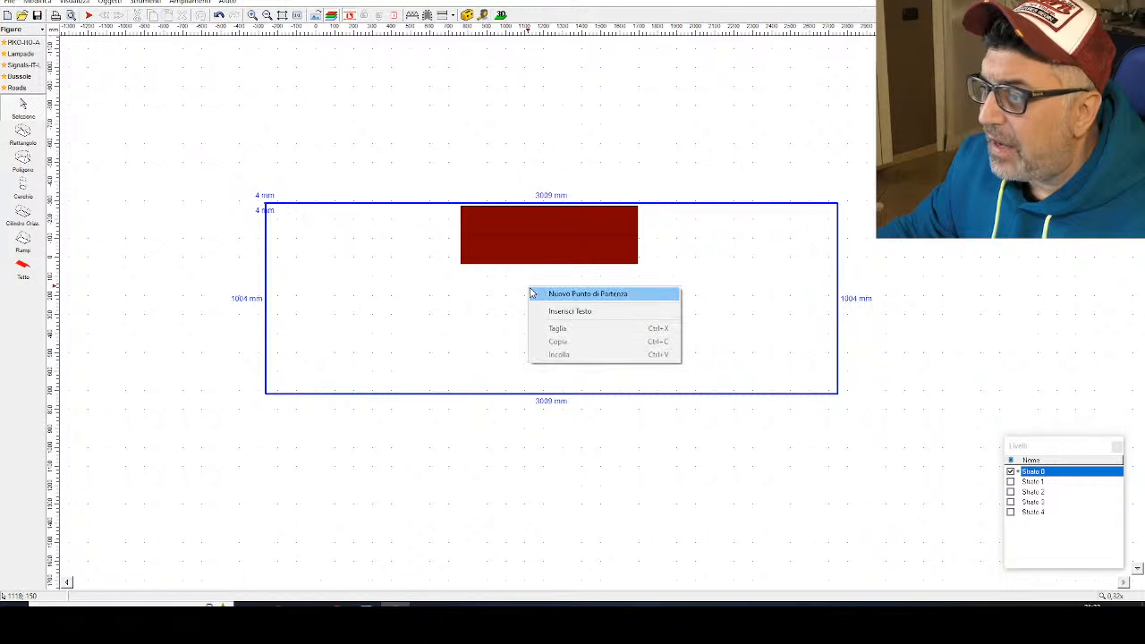
left_click(559, 309)
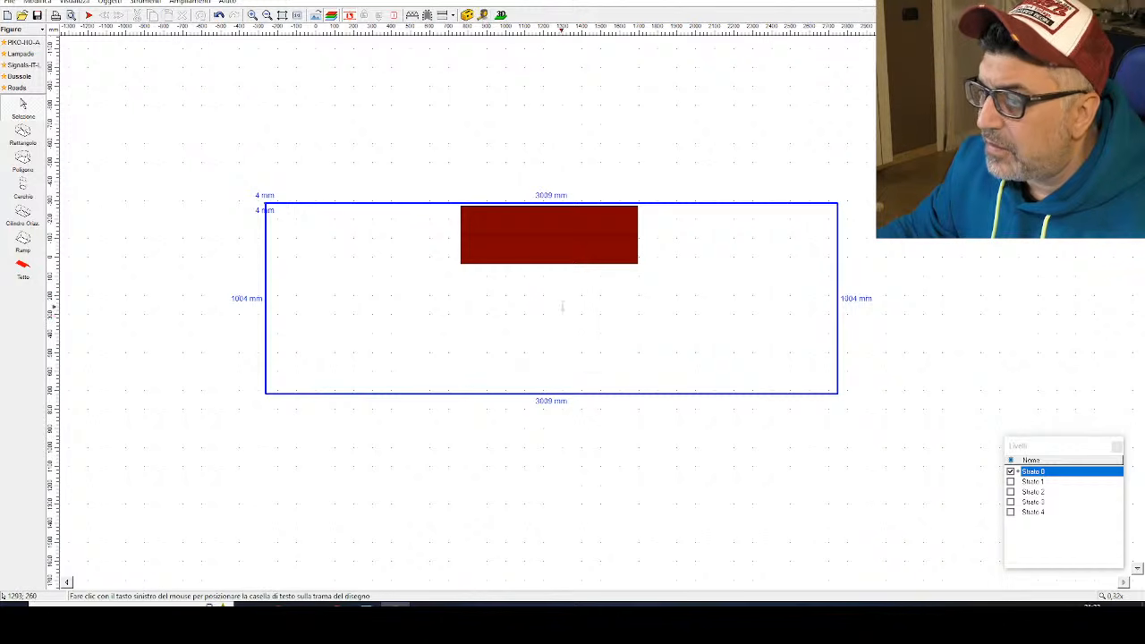
scroll(624, 138, "up", 3)
scroll(623, 138, "down", 4)
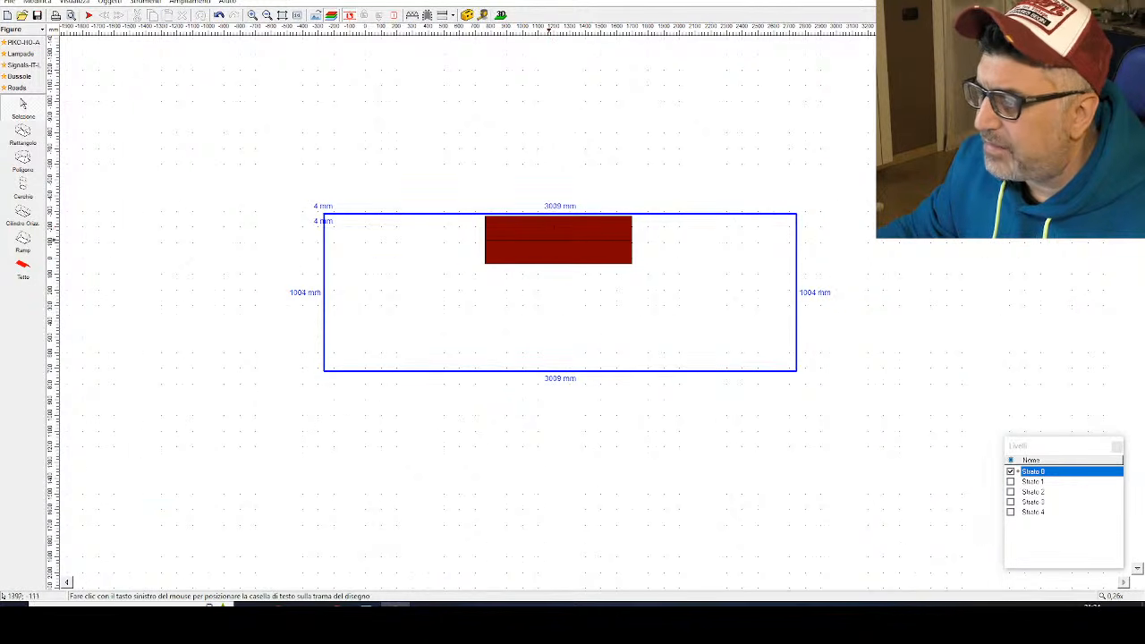
scroll(566, 277, "up", 4)
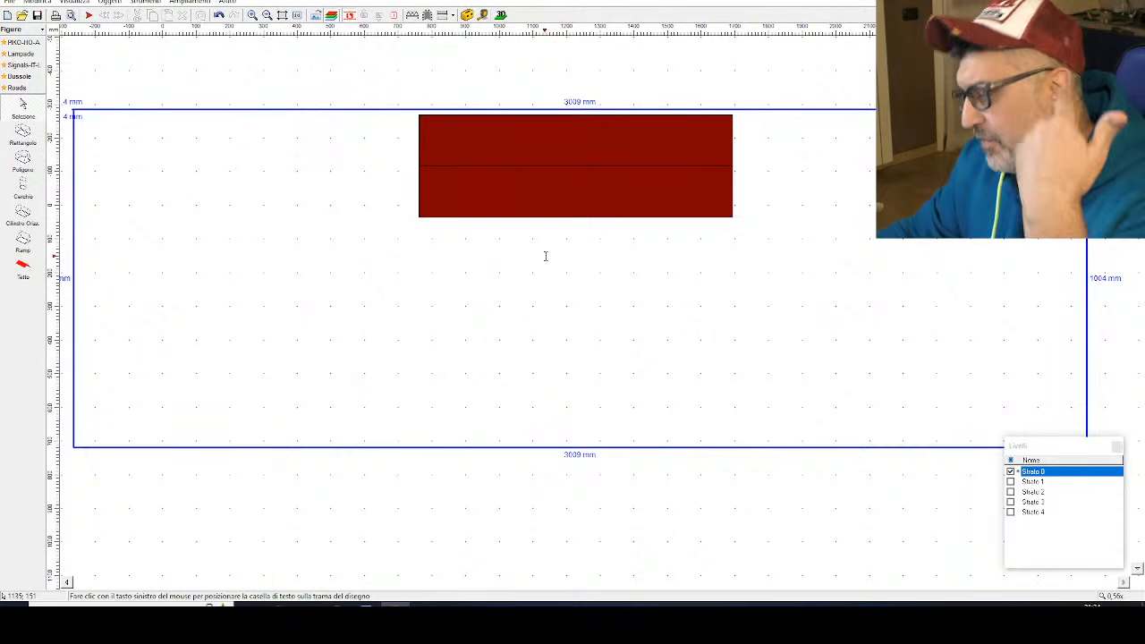
scroll(557, 251, "down", 1)
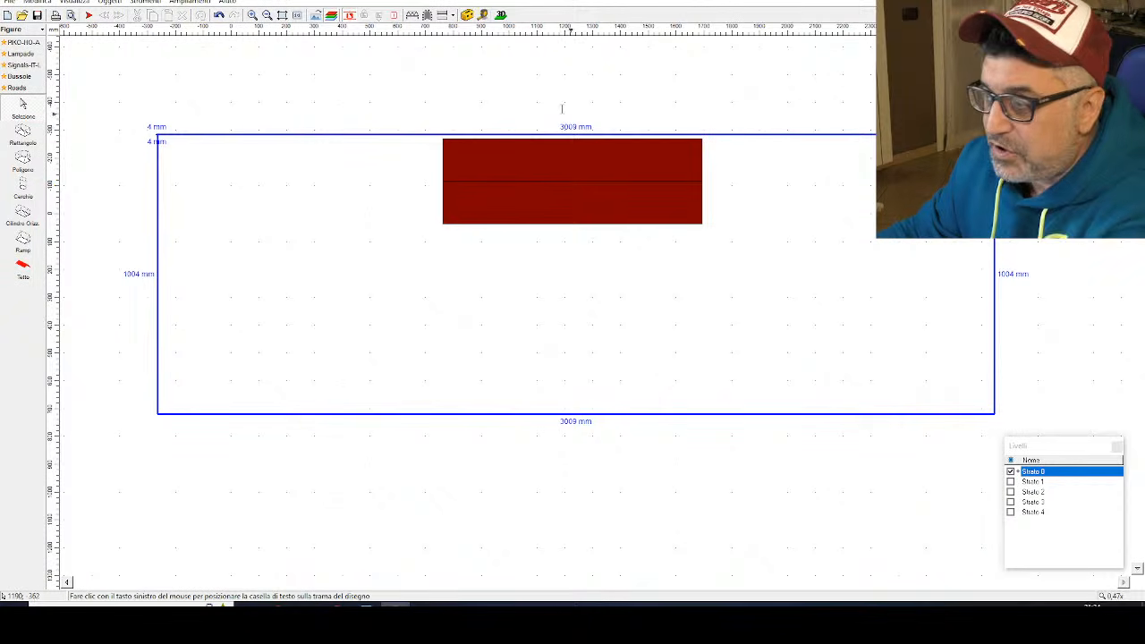
Step: Try out the Flessometro measuring tool from a point on the baseboard near the station block, and turn it off
left_click(482, 15)
left_click(370, 331)
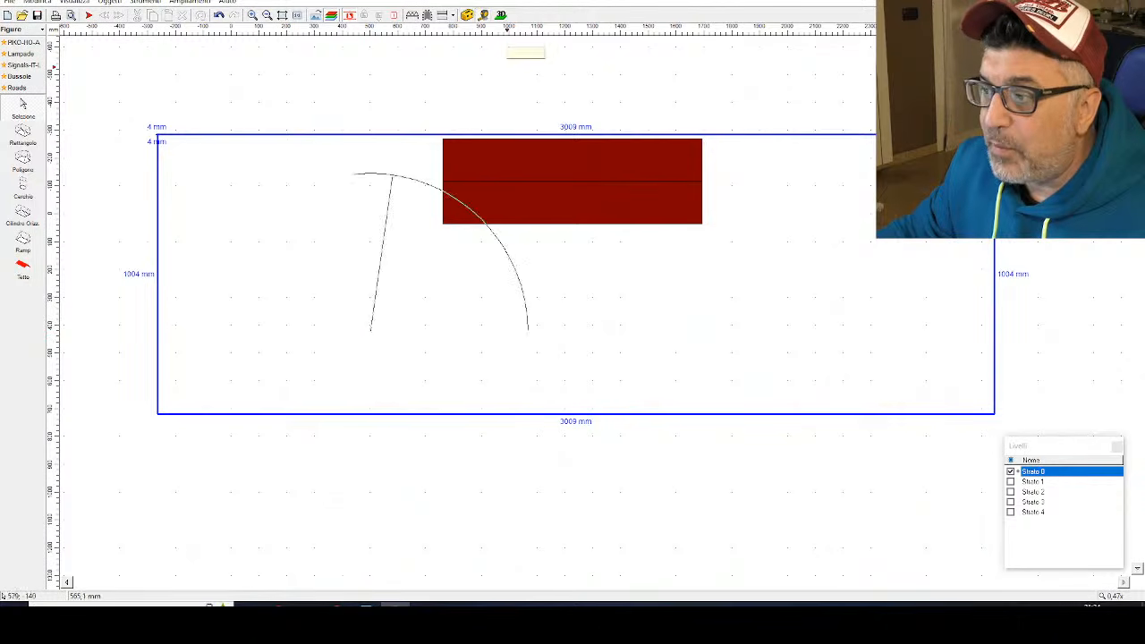
right_click(509, 64)
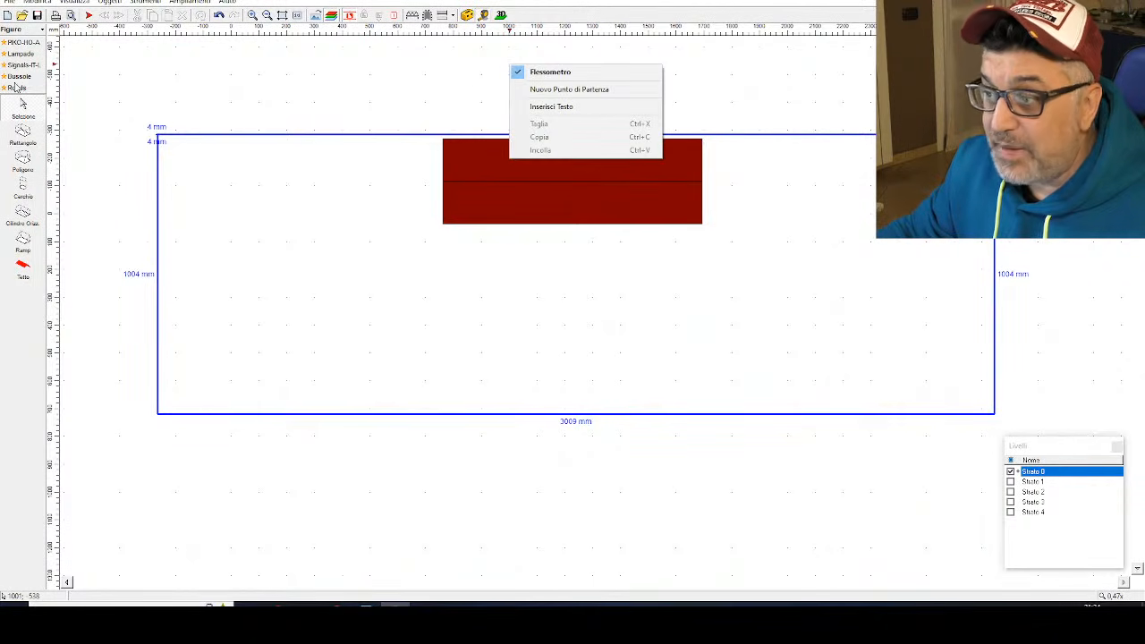
left_click(539, 73)
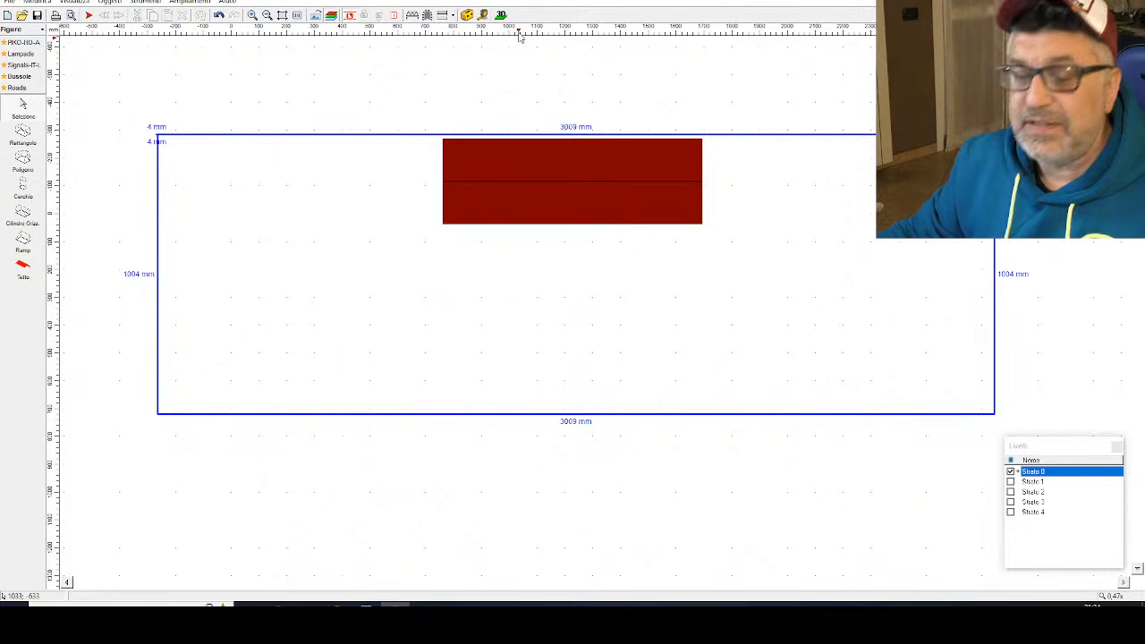
Step: View the baseboard and station block in 3D and return to the 2D plan
left_click(500, 15)
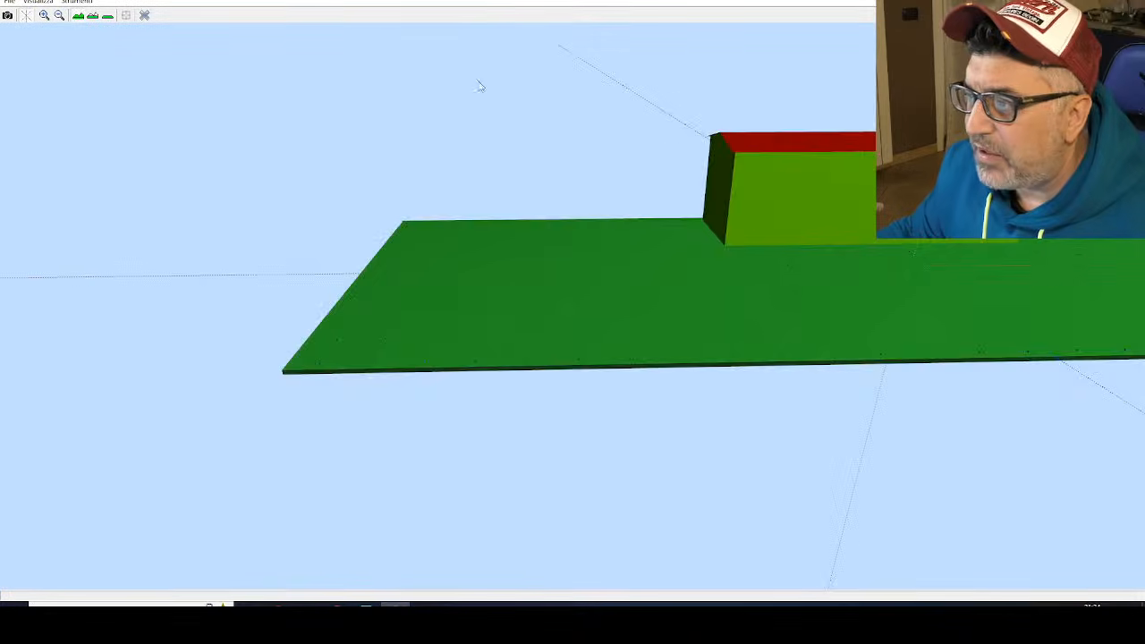
left_click(144, 15)
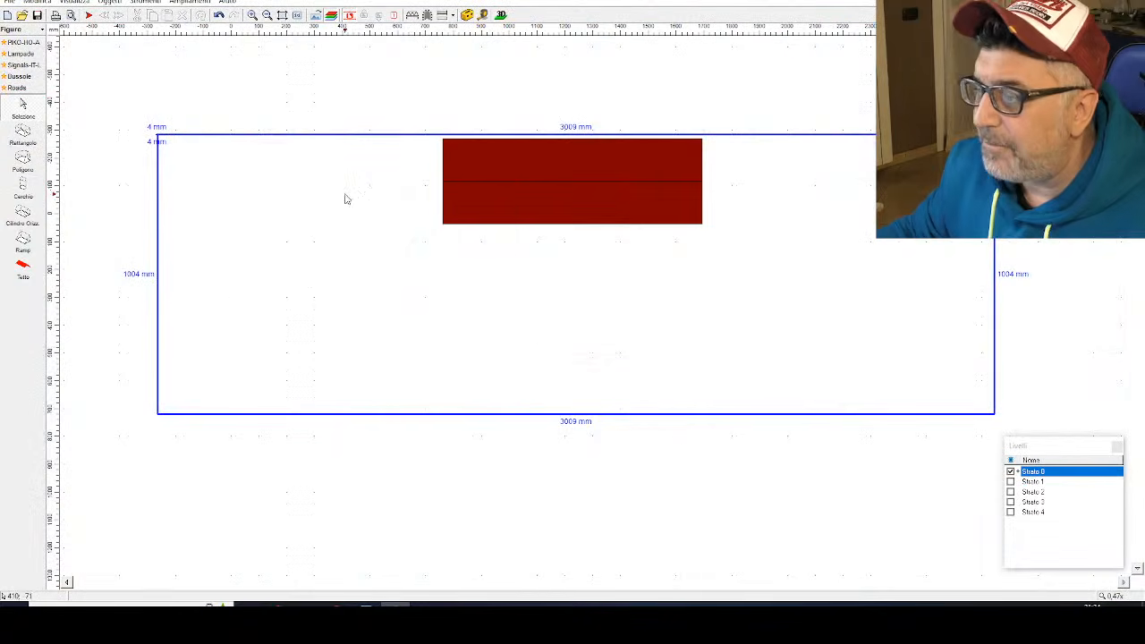
right_click(339, 187)
left_click(549, 127)
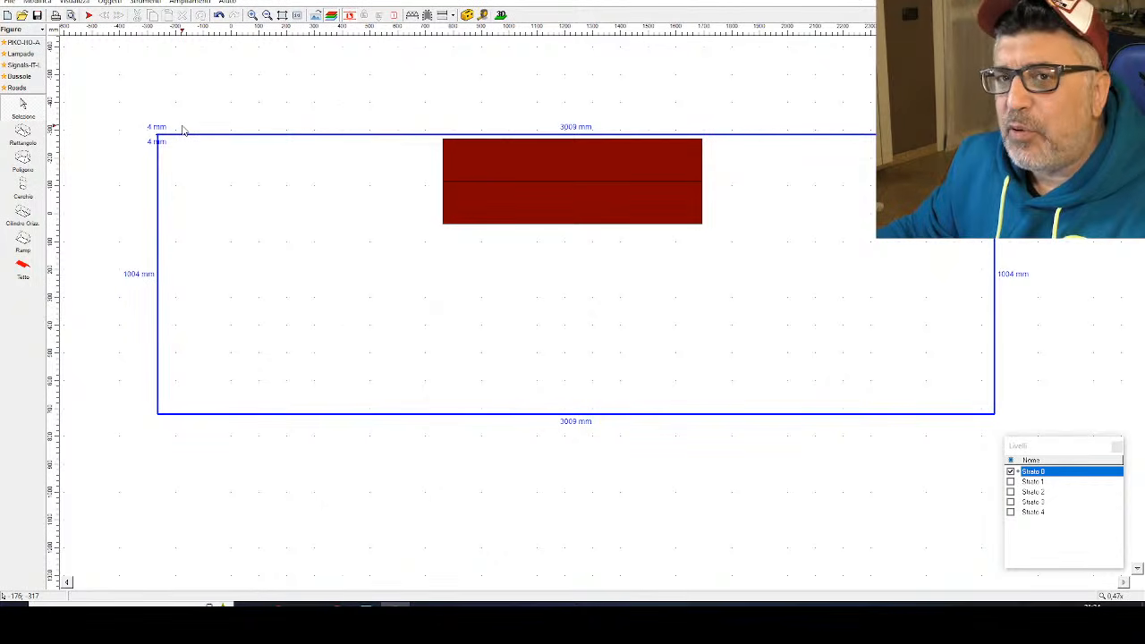
Step: Move the baseboard's two upper corners outward to deepen it behind the station, making its right side about 1238 mm
scroll(183, 130, "up", 2)
scroll(181, 143, "down", 4)
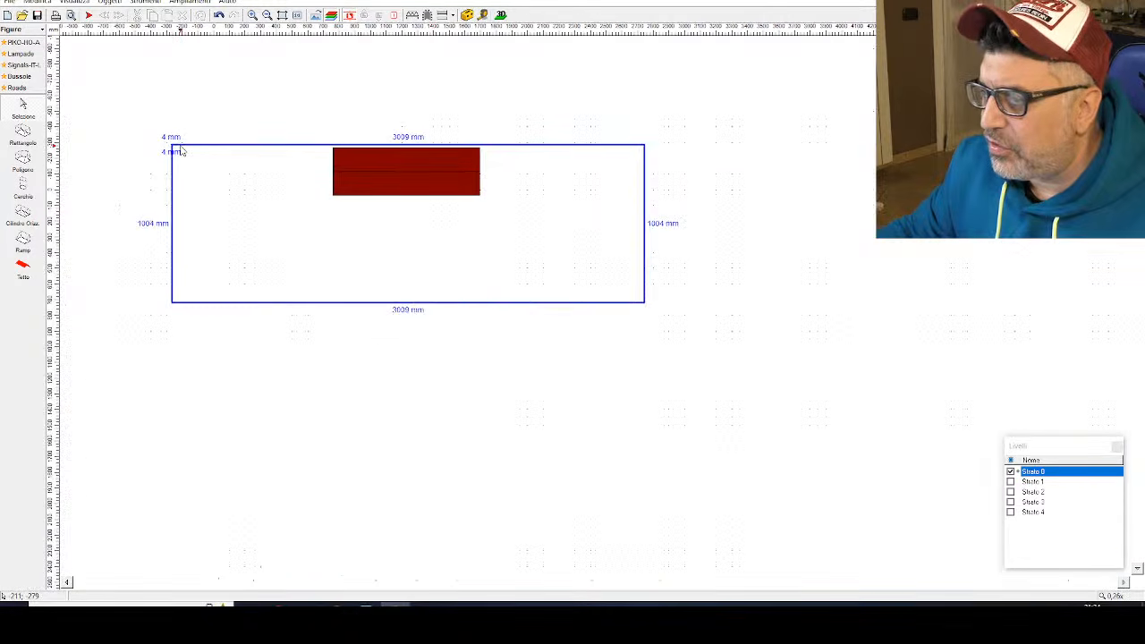
left_click(183, 150)
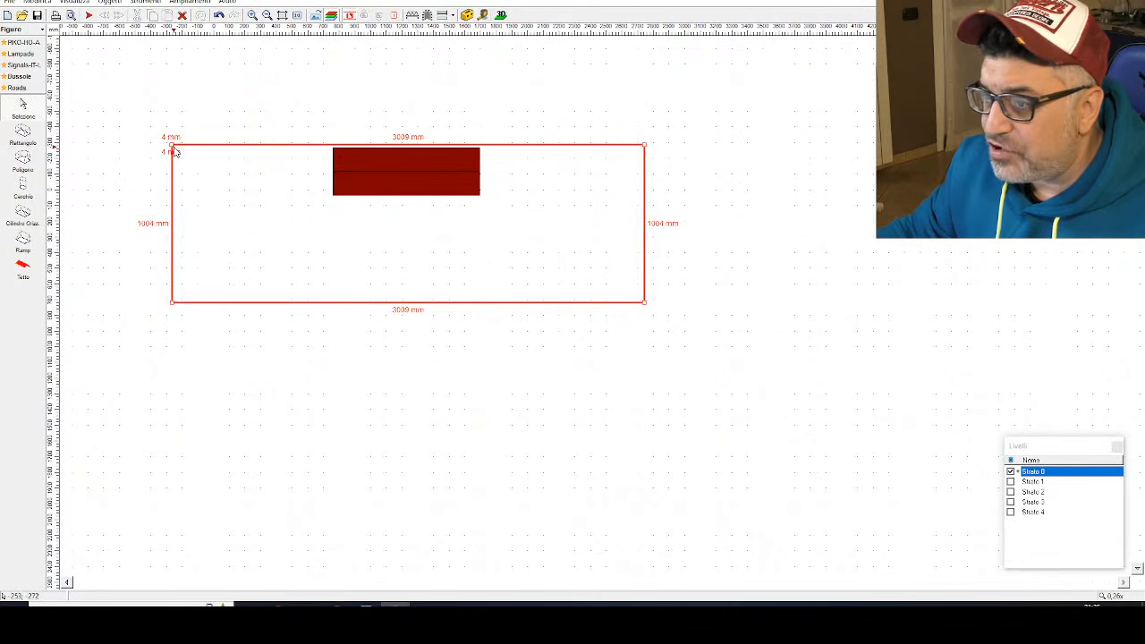
left_click_drag(175, 149, 174, 111)
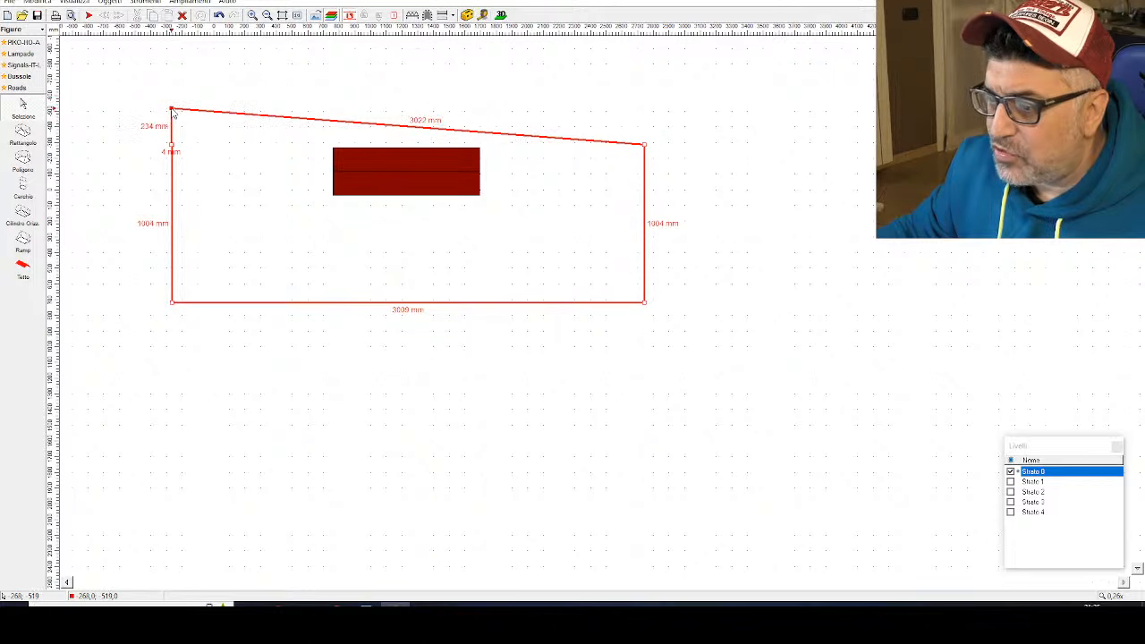
left_click_drag(644, 145, 643, 111)
left_click(506, 79)
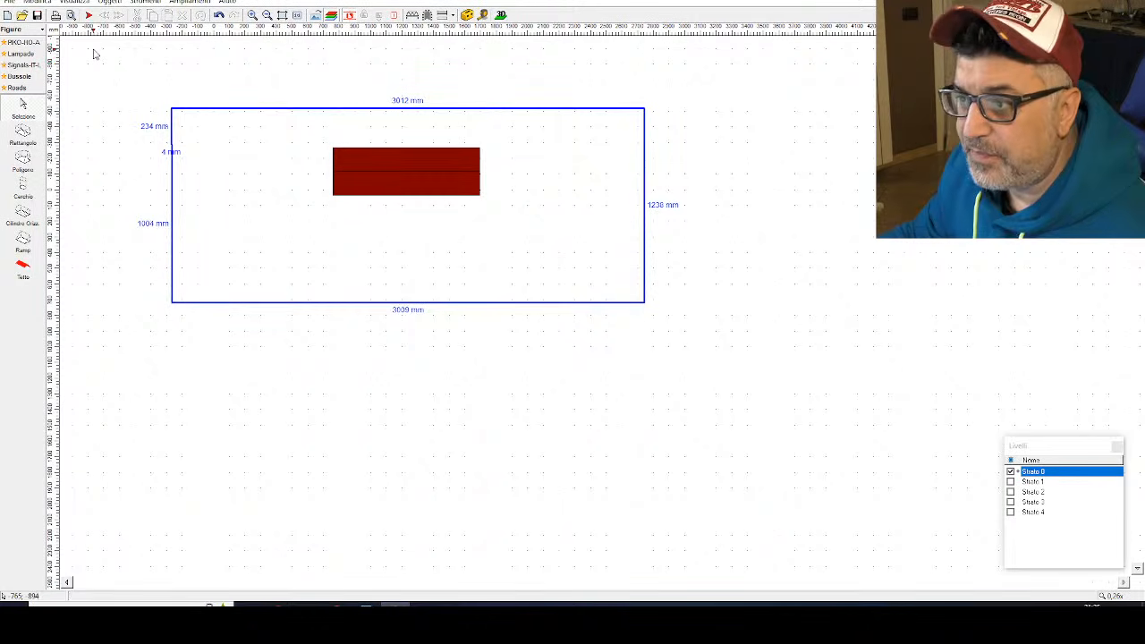
Step: Load the Roads library of basic road sections from the Oggetti category
left_click(42, 33)
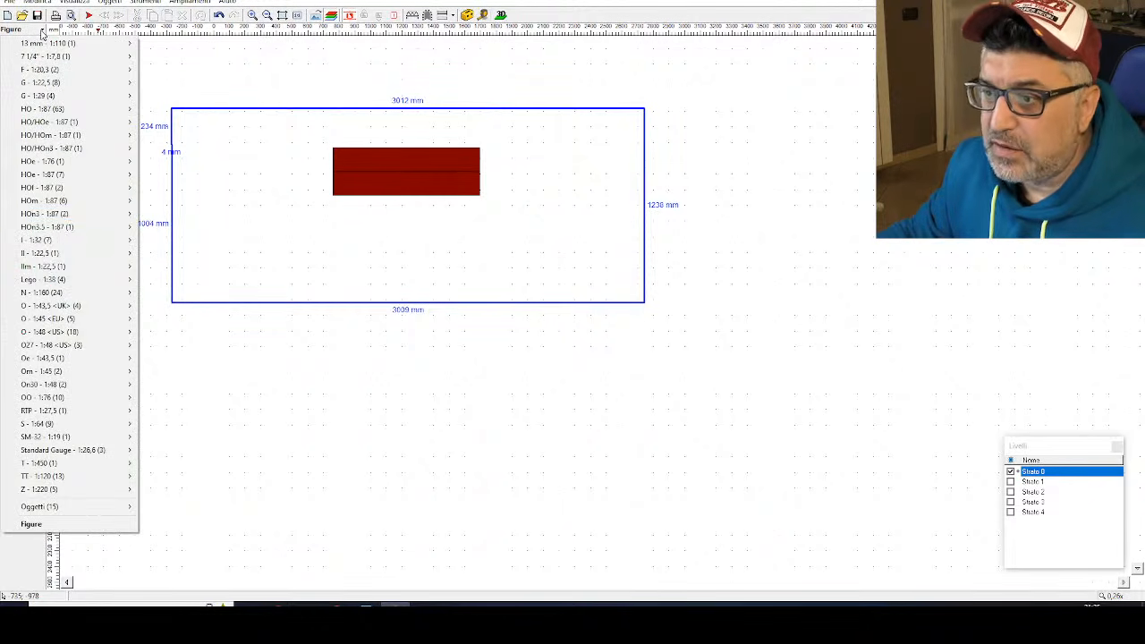
mouse_move(55, 512)
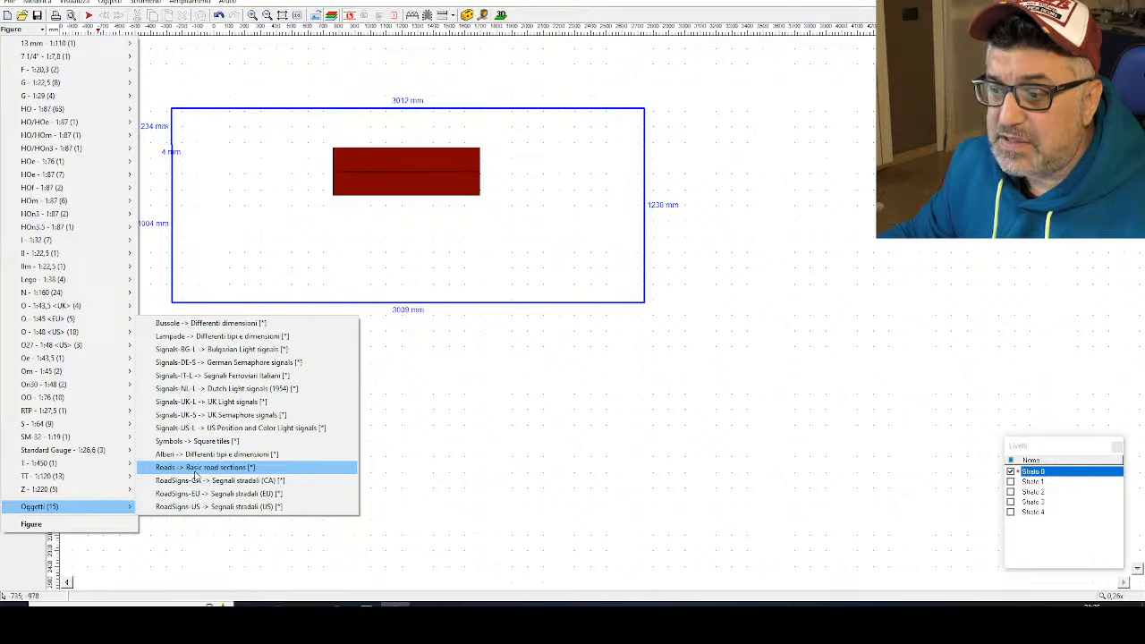
left_click(236, 469)
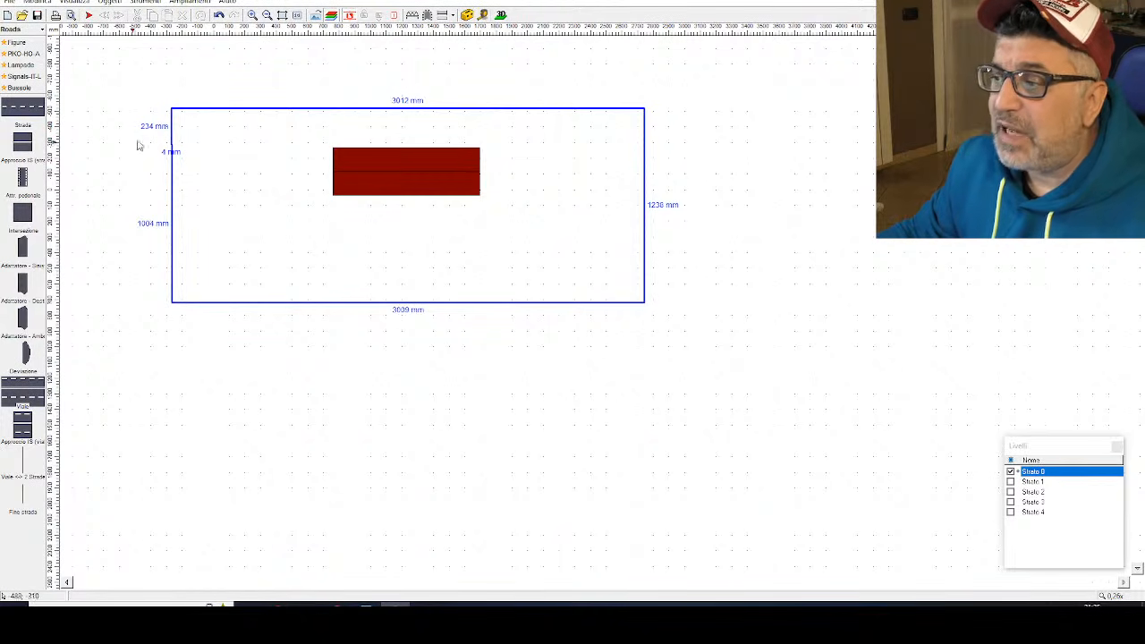
Step: Draw a curved Strada section with a single dashed centre line below the baseboard's lower right corner, and undo it
left_click(40, 107)
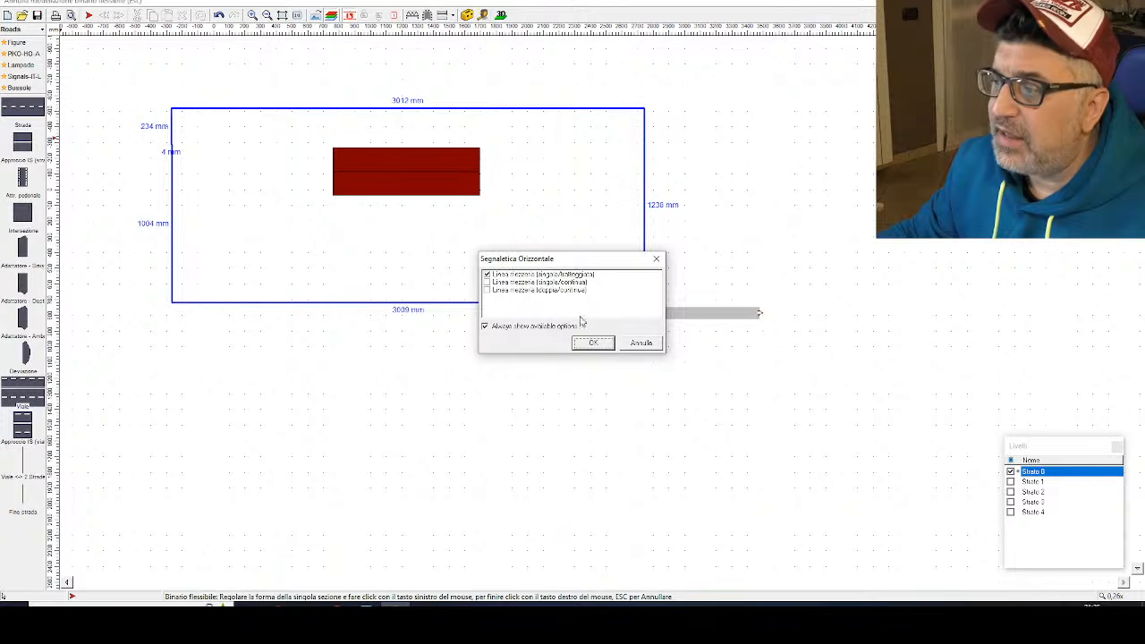
left_click(593, 342)
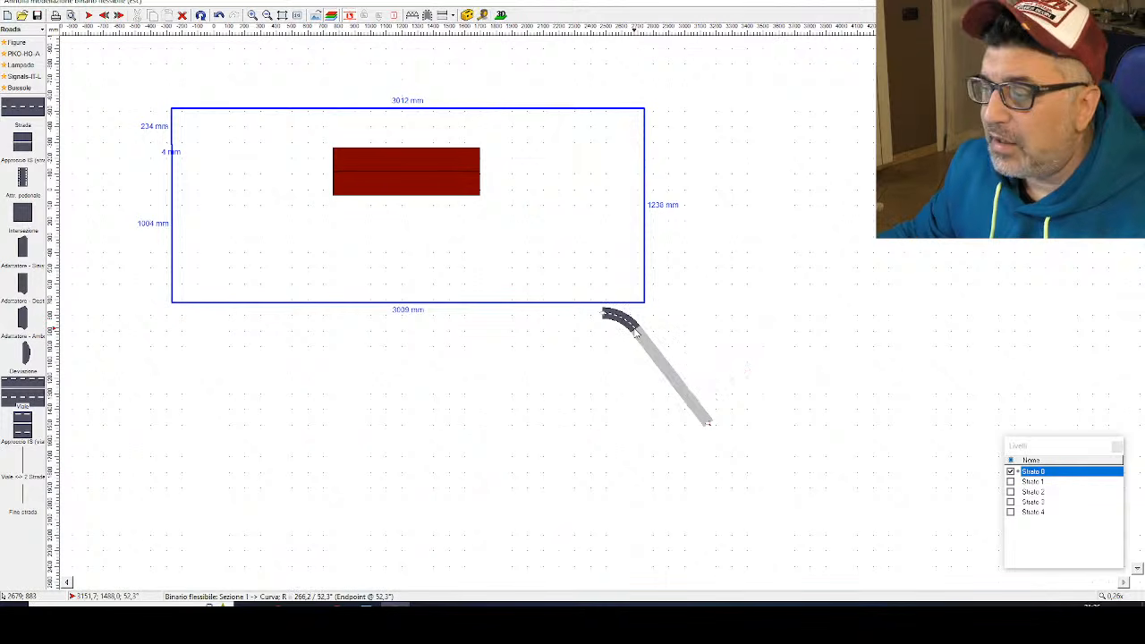
double_click(635, 331)
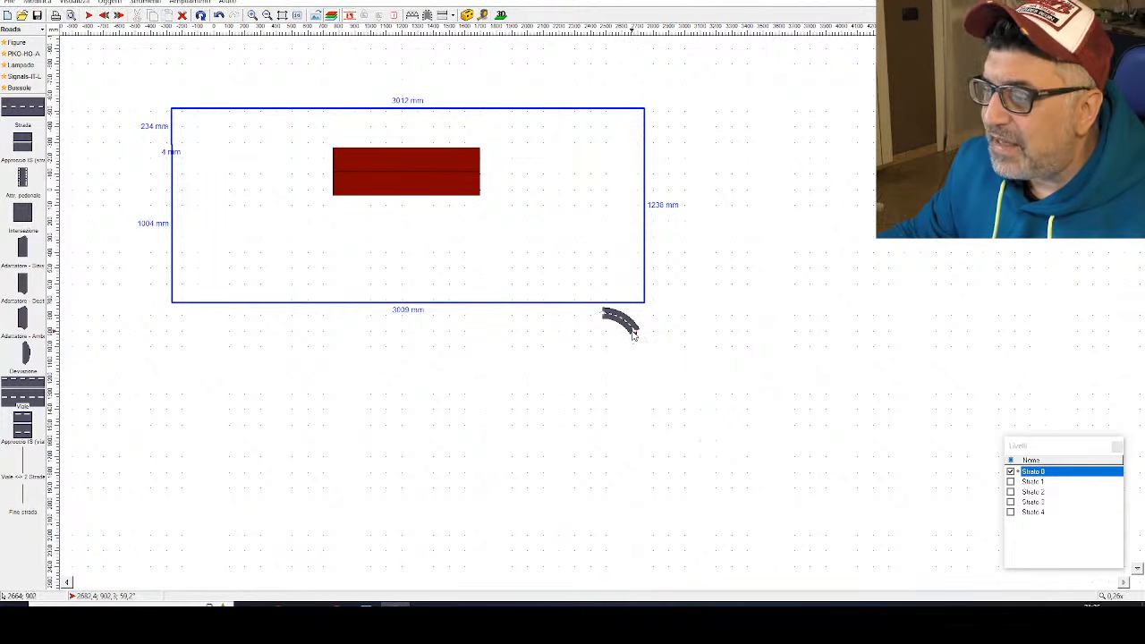
left_click(219, 16)
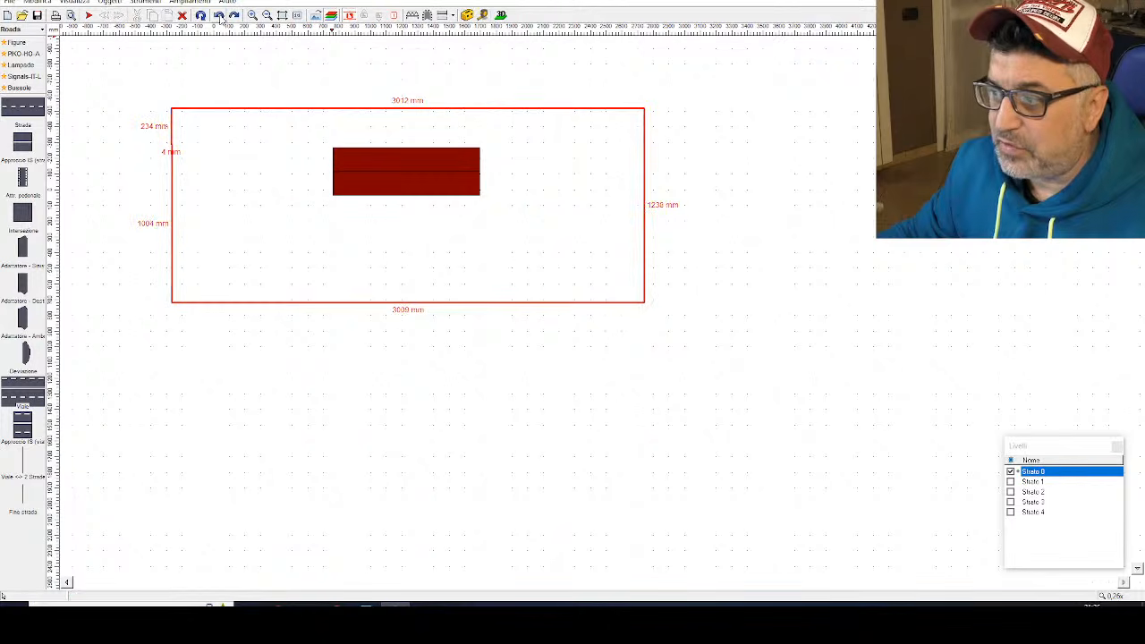
left_click(502, 379)
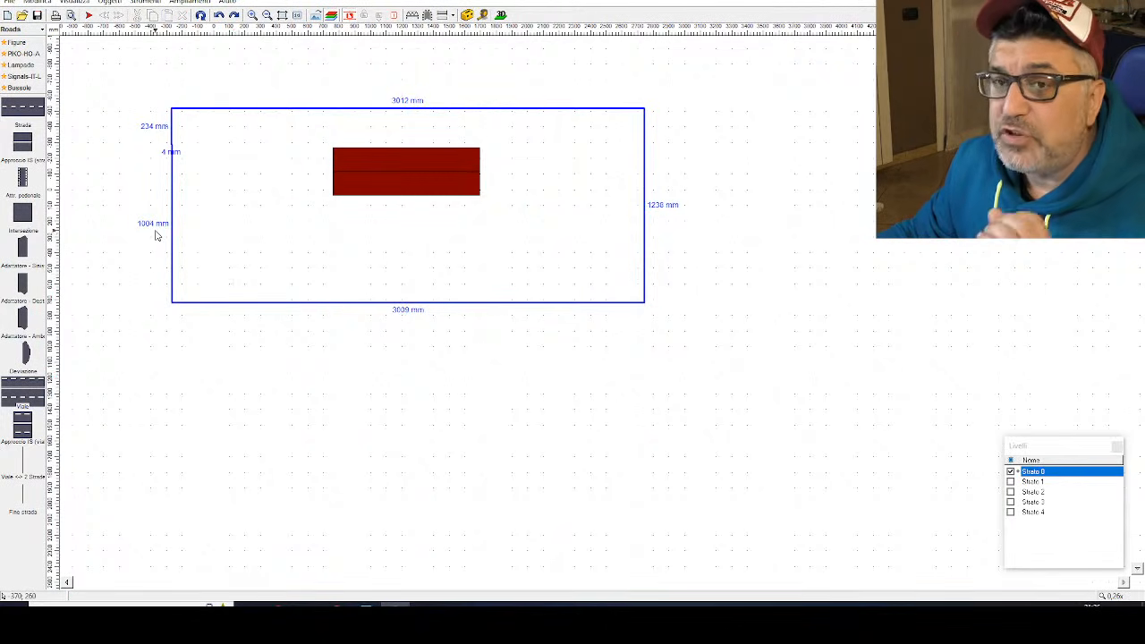
scroll(153, 229, "up", 3)
middle_click_drag(379, 130, 383, 274)
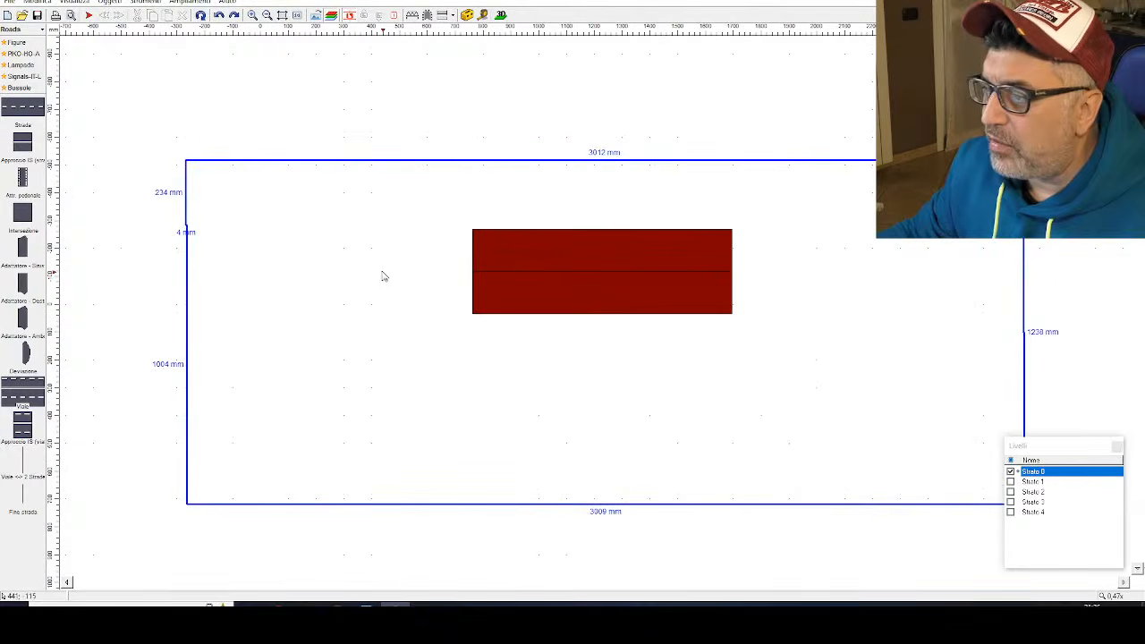
scroll(349, 245, "up", 1)
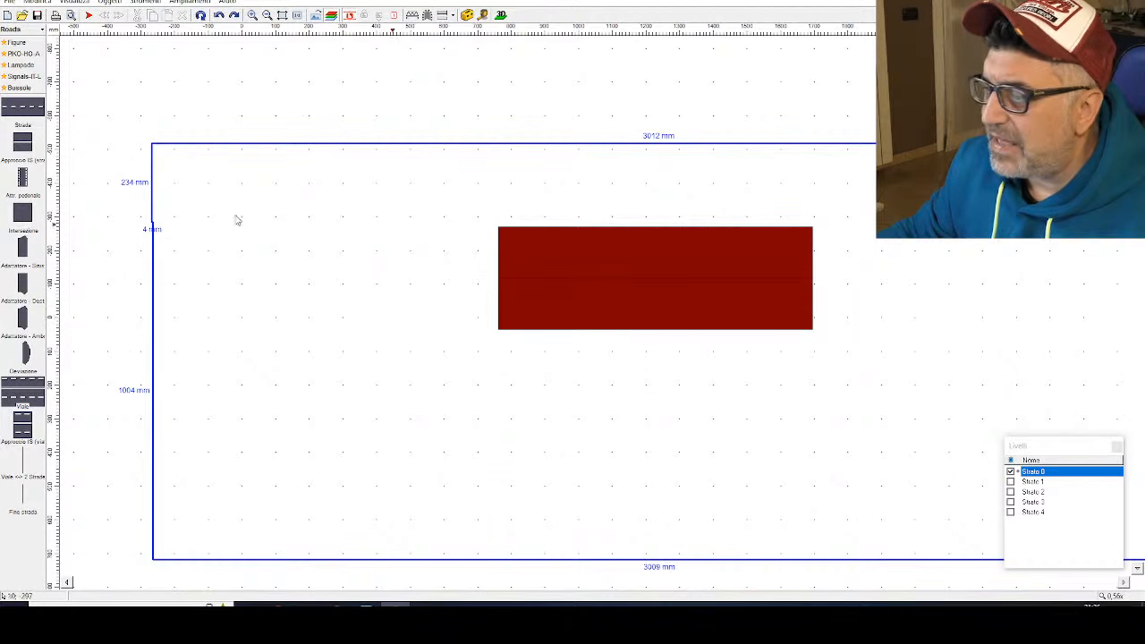
scroll(150, 180, "down", 2)
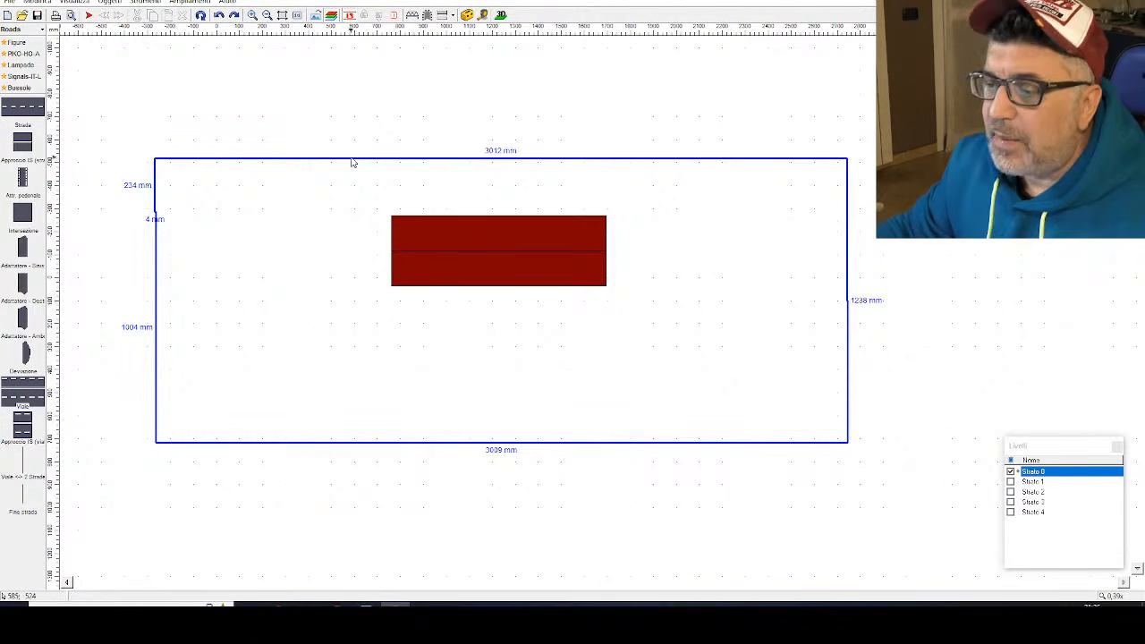
right_click(198, 182)
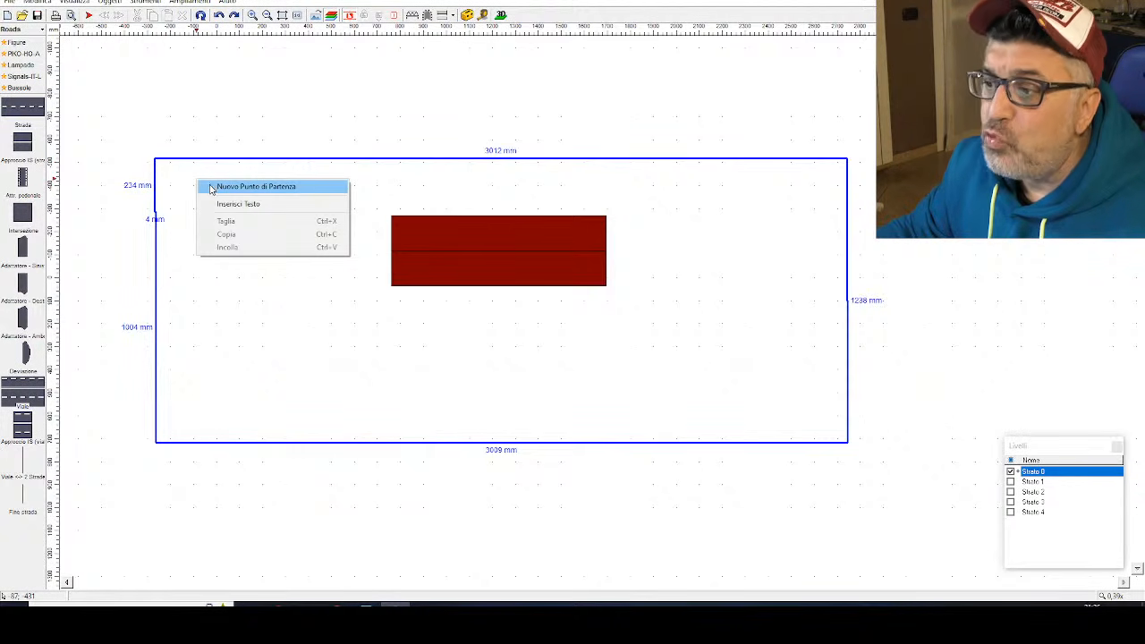
left_click(237, 118)
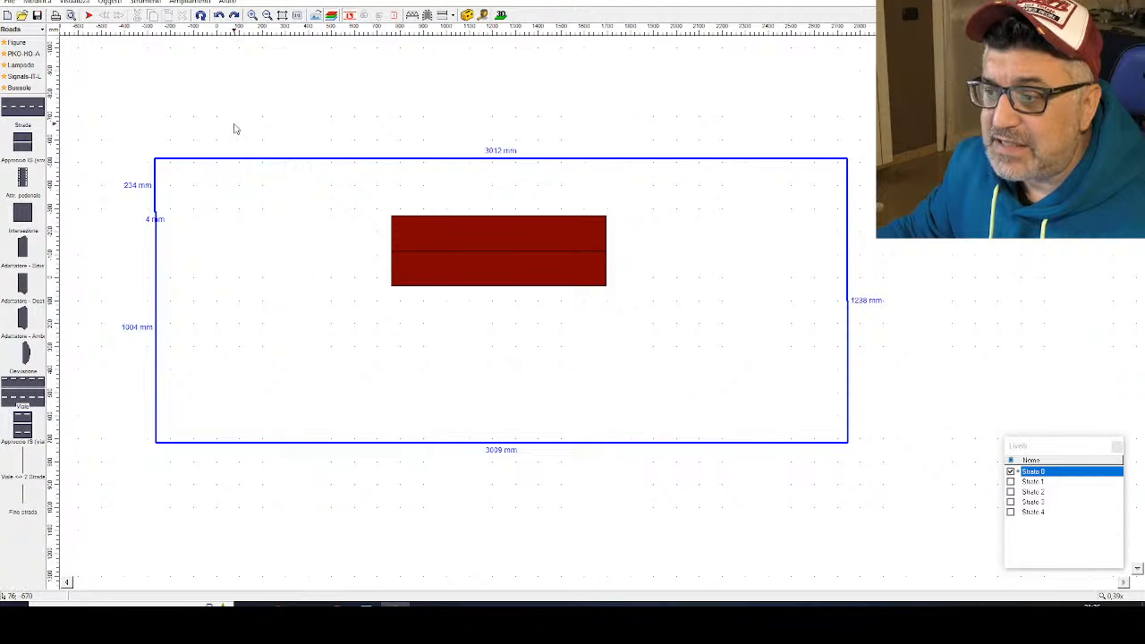
Step: Set a new starting point on the baseboard's left edge just below the upper left corner, facing 0° across the board
right_click(234, 126)
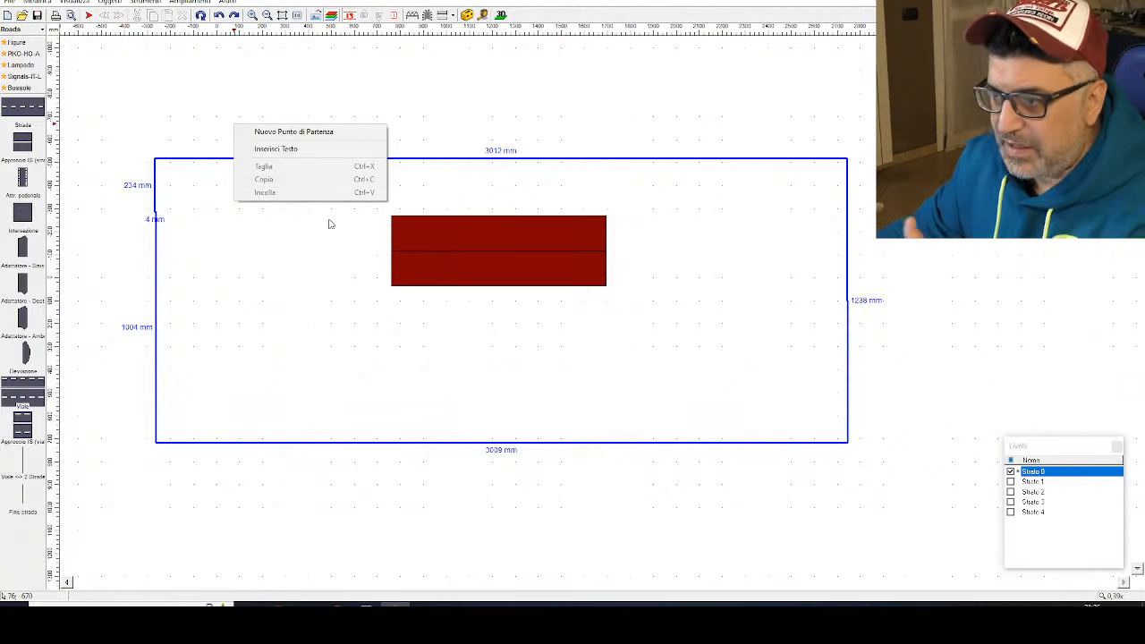
left_click(303, 134)
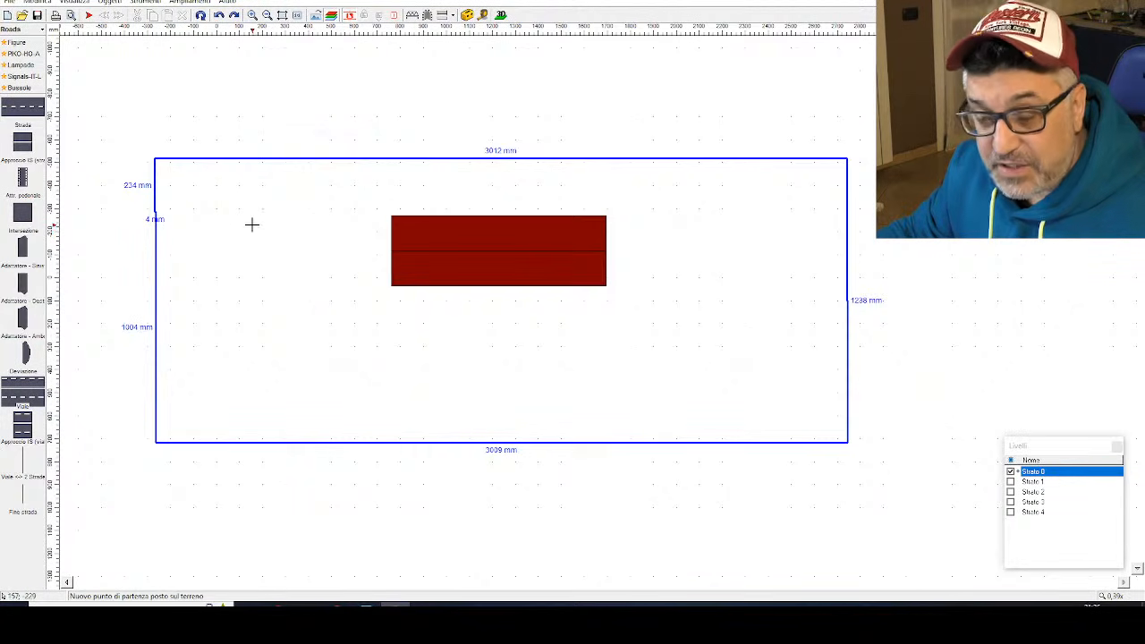
left_click(154, 173)
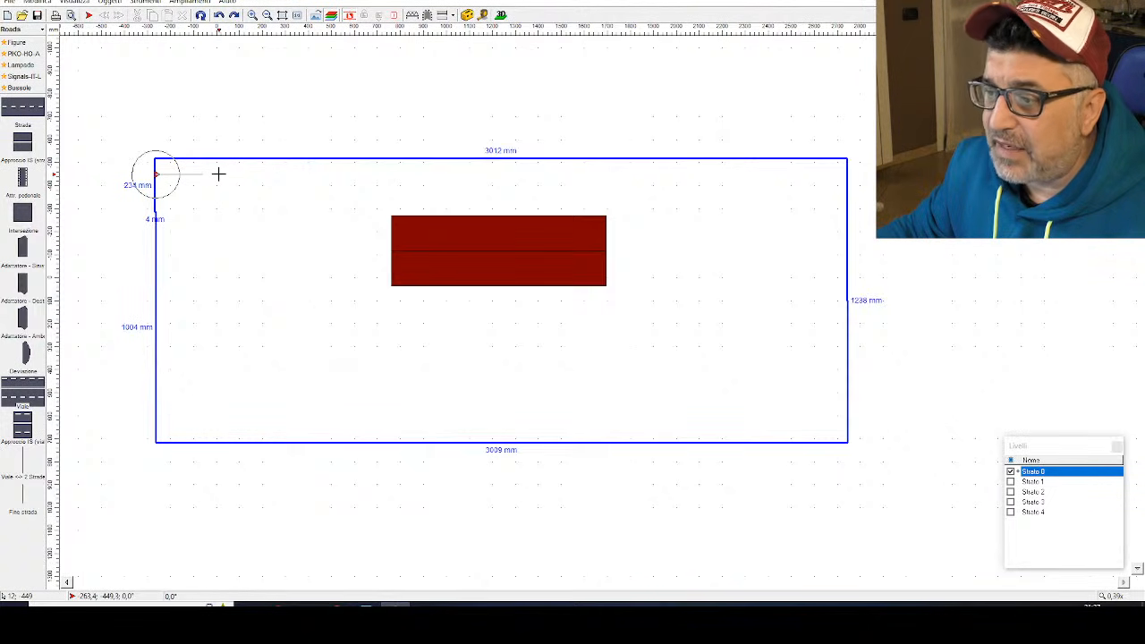
key("Escape")
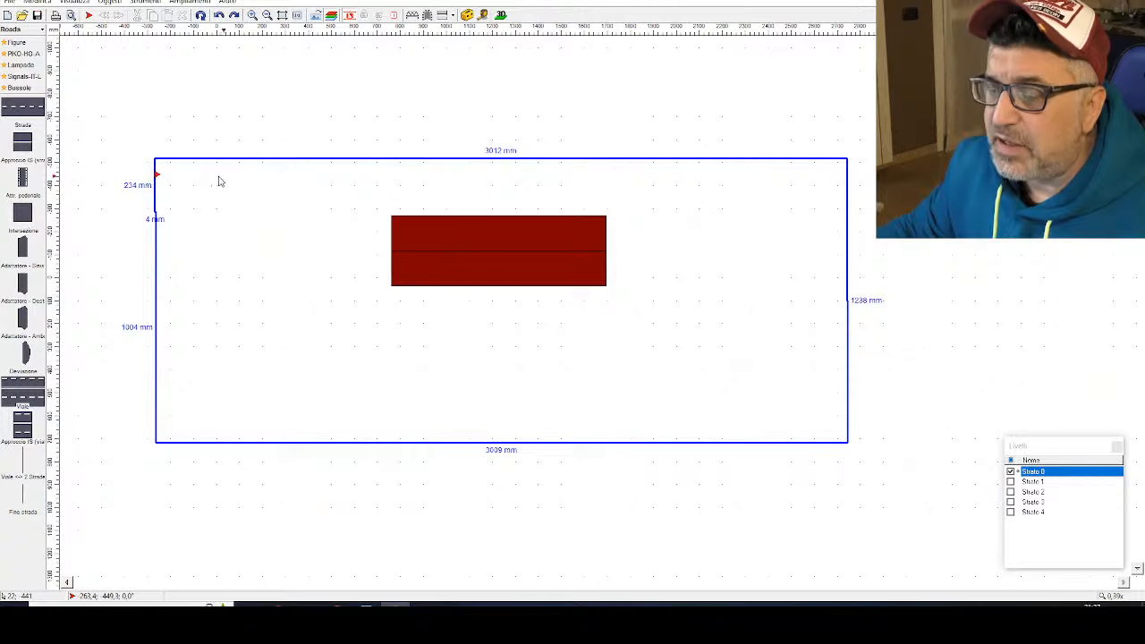
scroll(129, 186, "up", 5)
scroll(183, 161, "up", 2)
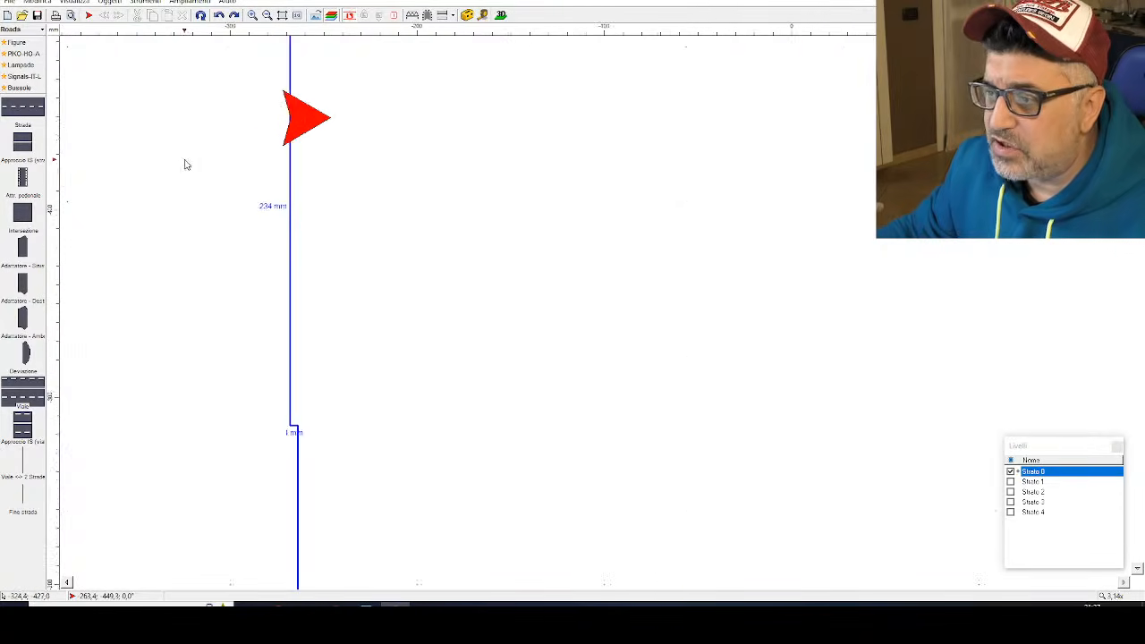
middle_click_drag(176, 155, 106, 237)
scroll(107, 237, "down", 6)
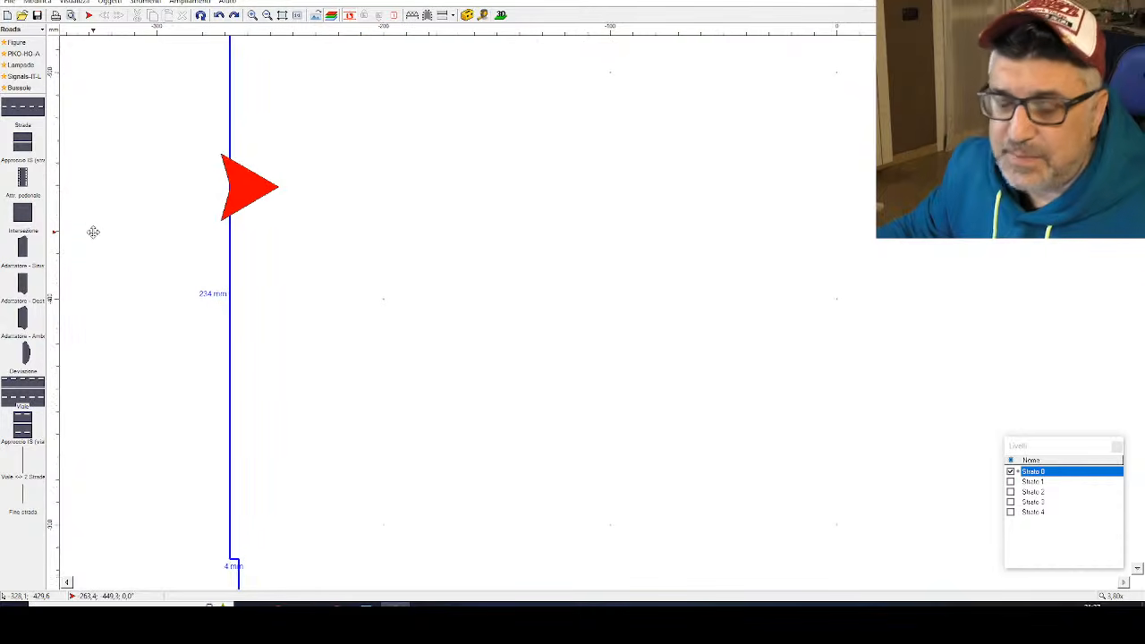
scroll(101, 235, "down", 2)
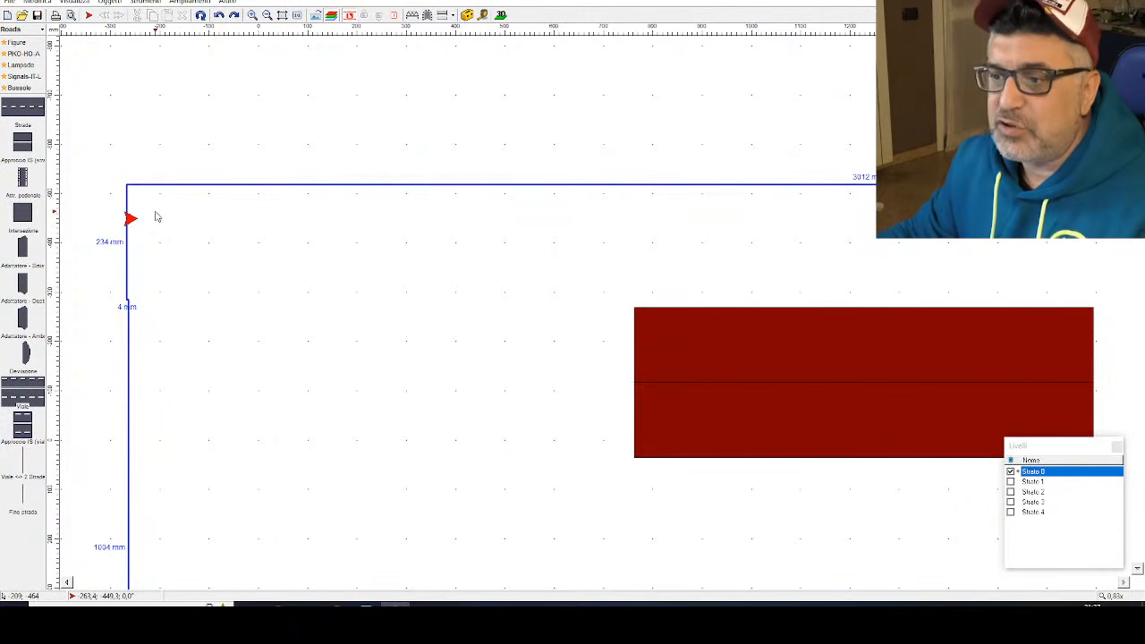
Step: Lay a straight Strada section about 1000 mm long from the starting point, parallel to the baseboard's upper edge, with a single dashed centre line
left_click(22, 110)
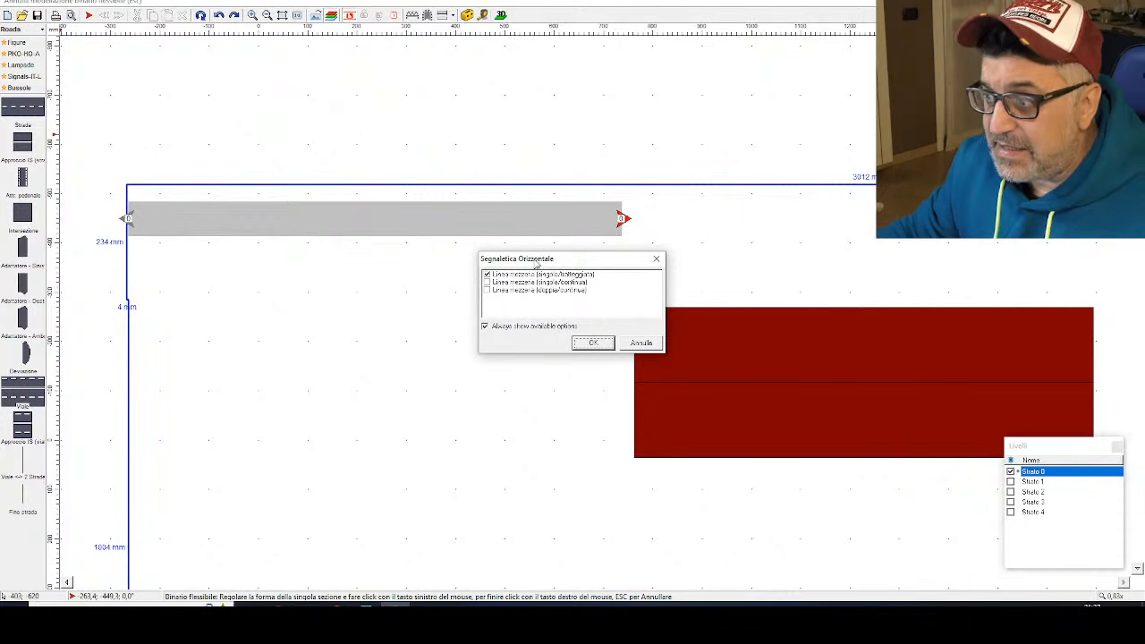
left_click_drag(535, 261, 403, 254)
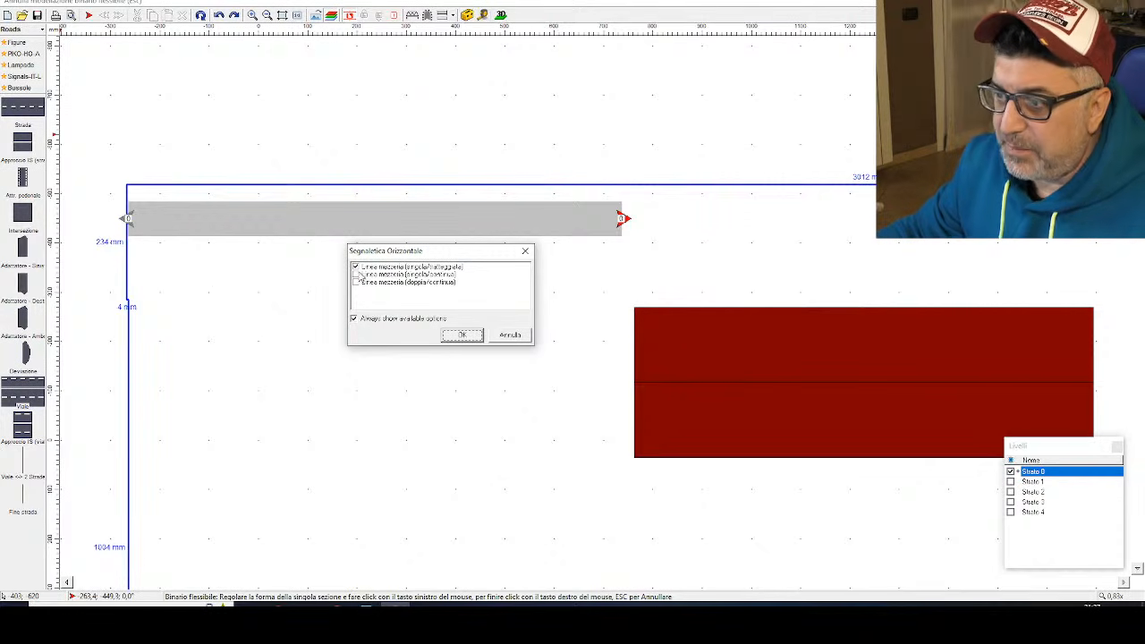
left_click(356, 275)
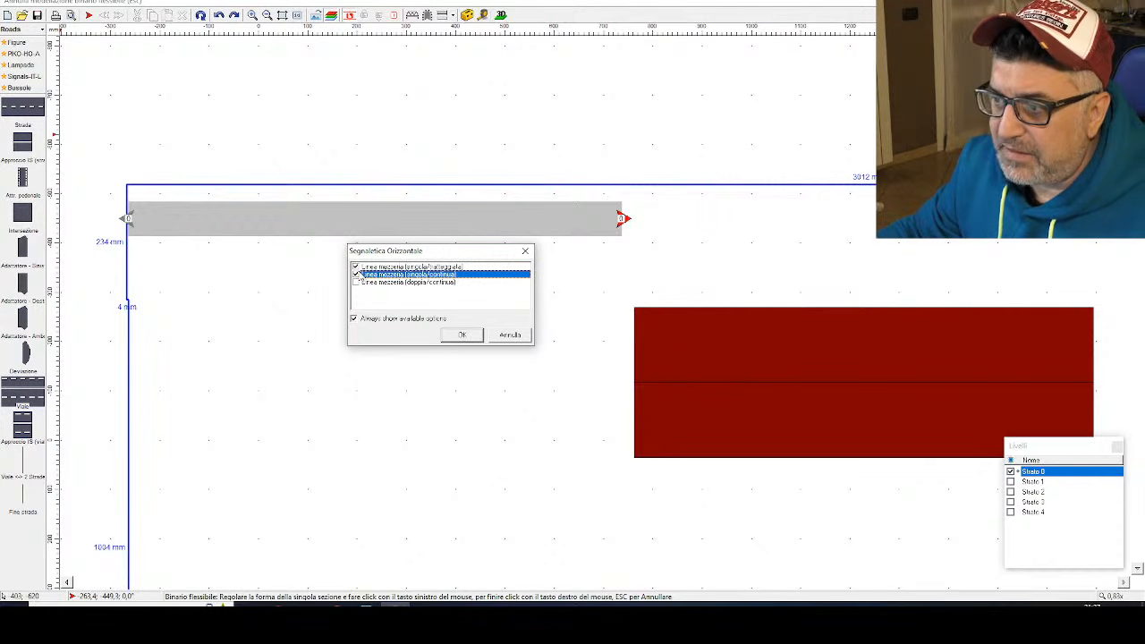
left_click(461, 336)
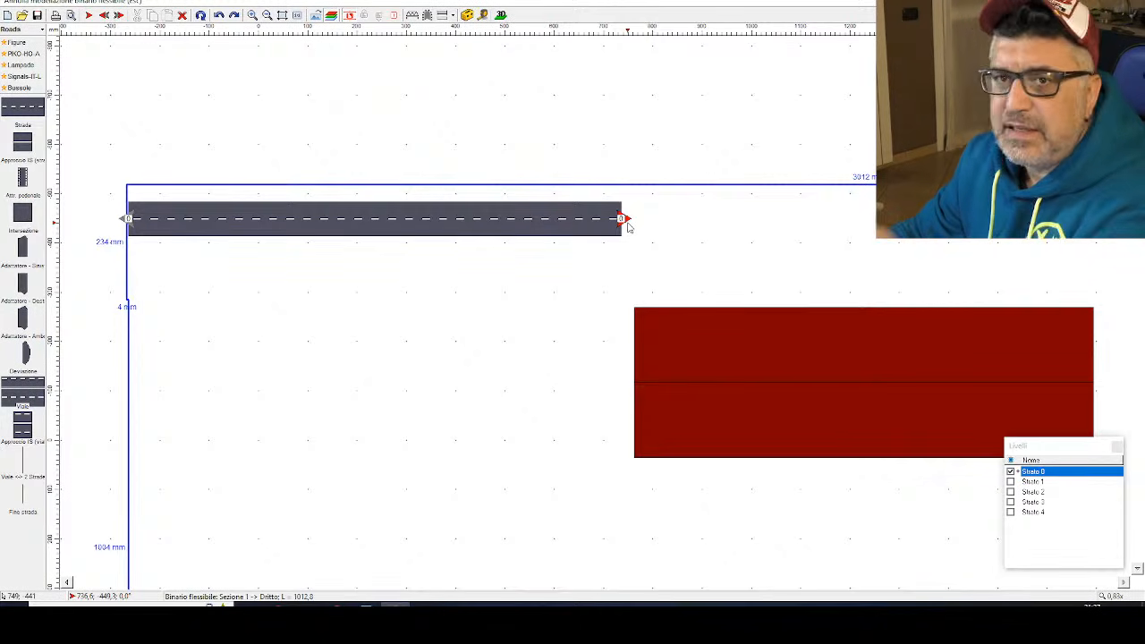
scroll(627, 226, "up", 5)
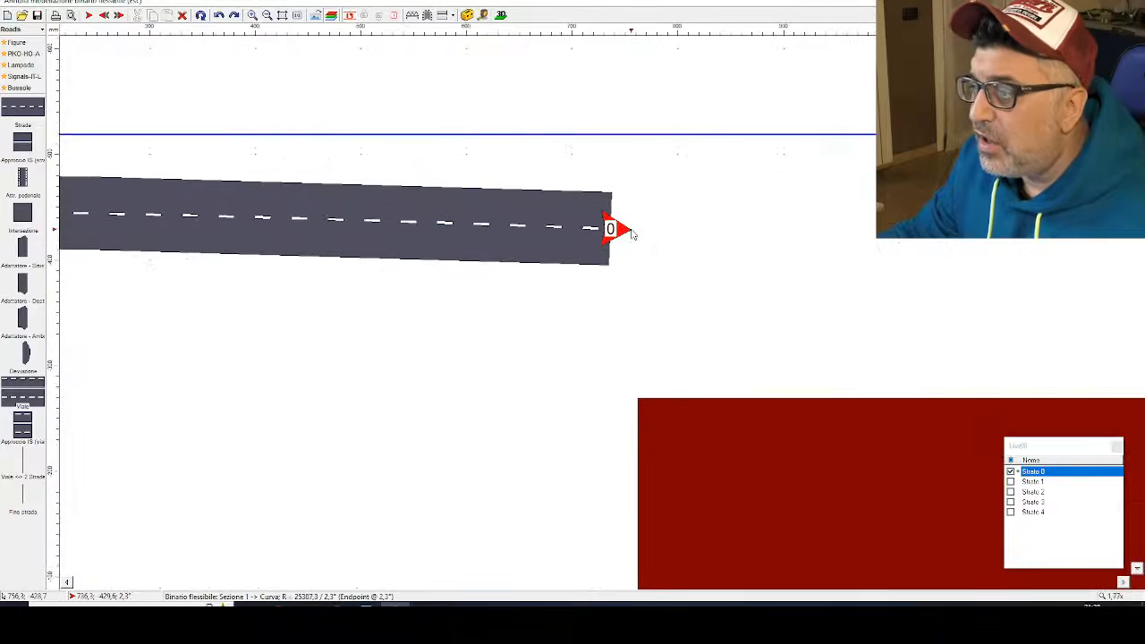
scroll(637, 204, "up", 4)
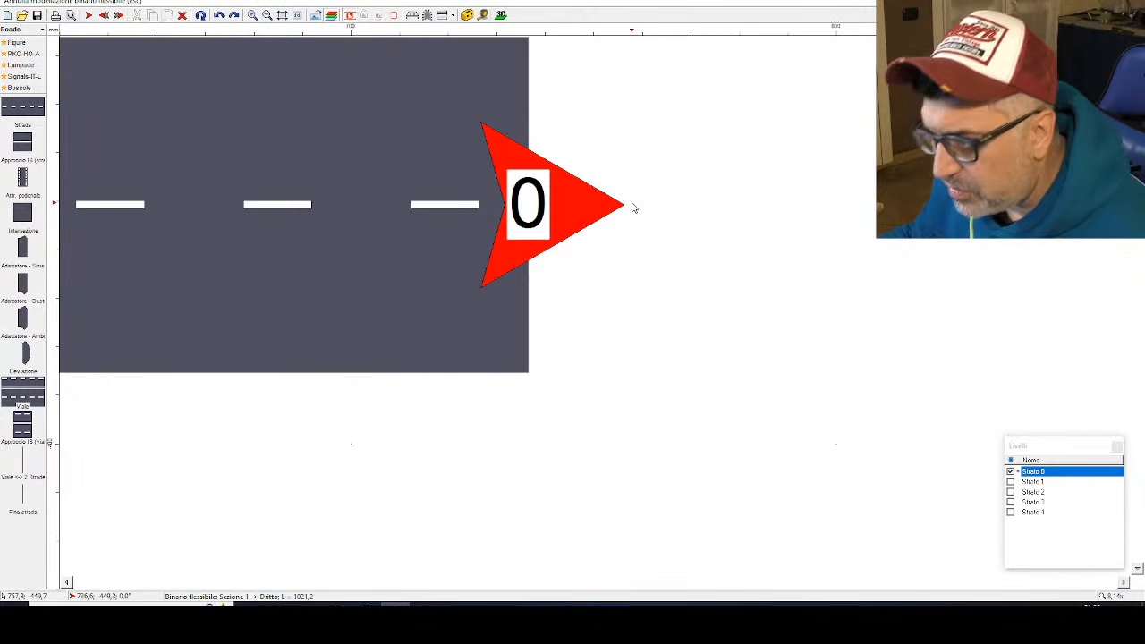
scroll(632, 207, "down", 3)
scroll(626, 211, "up", 3)
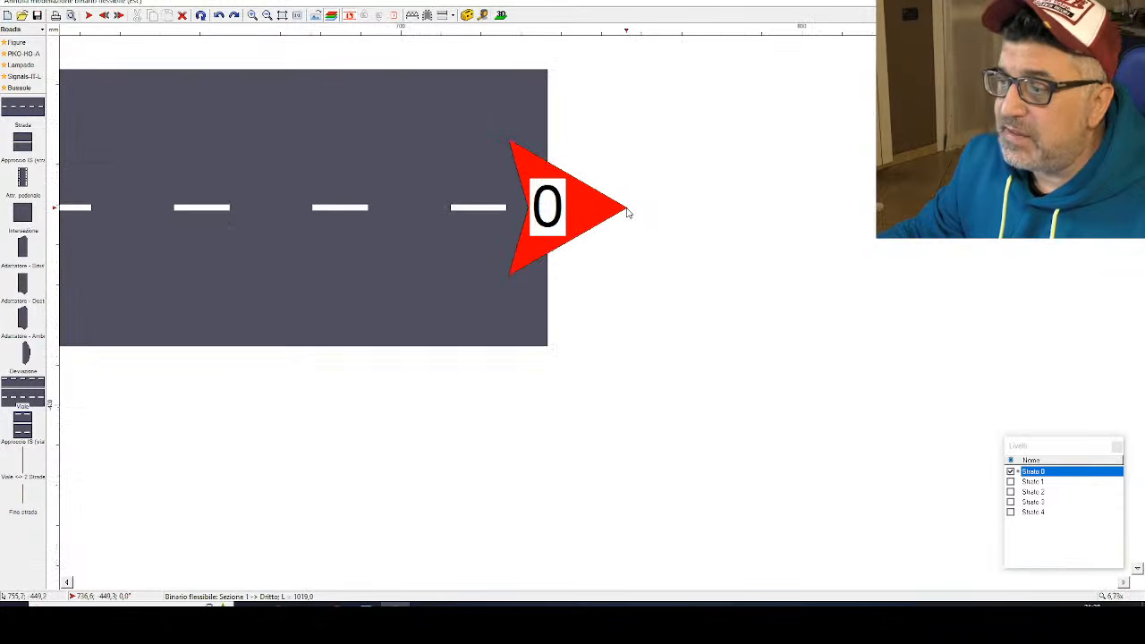
scroll(628, 213, "down", 6)
scroll(630, 213, "down", 2)
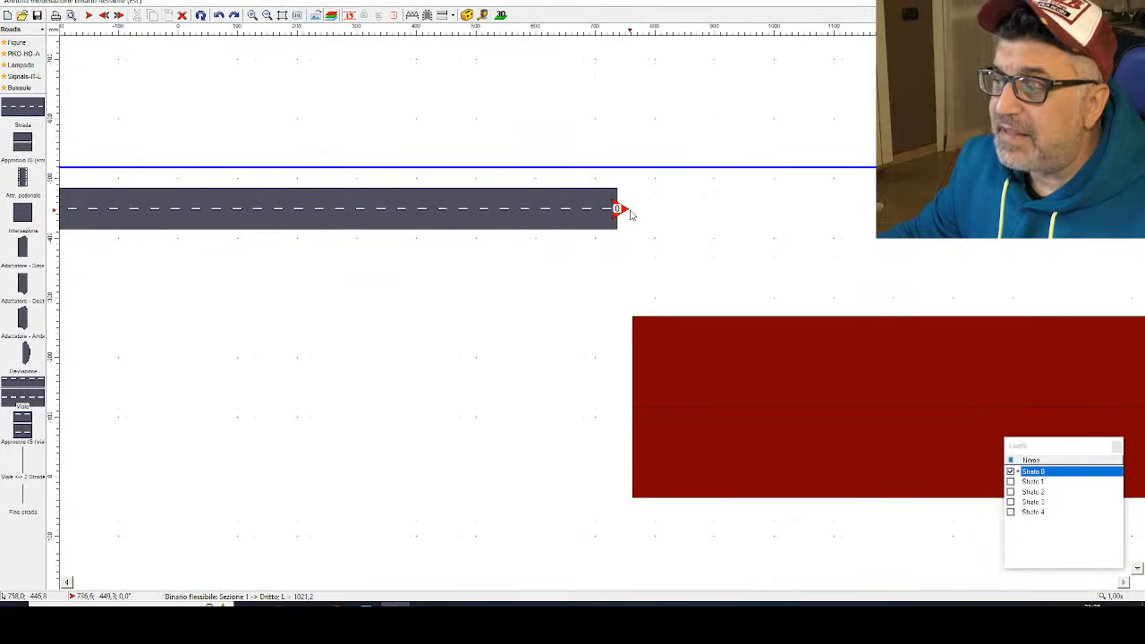
scroll(629, 213, "down", 2)
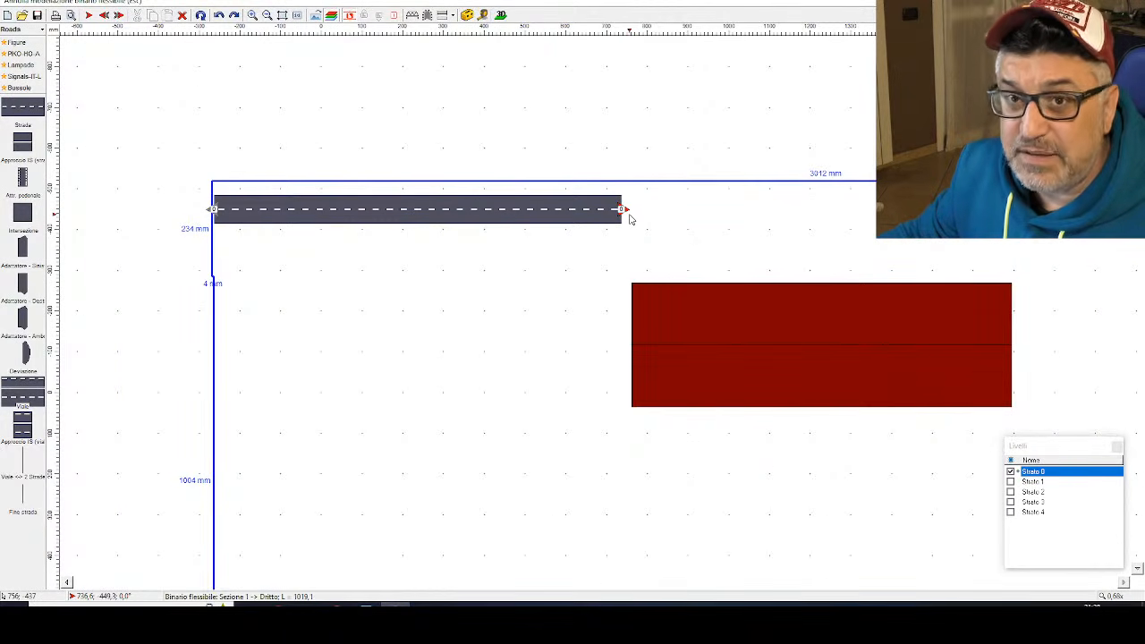
scroll(630, 219, "up", 2)
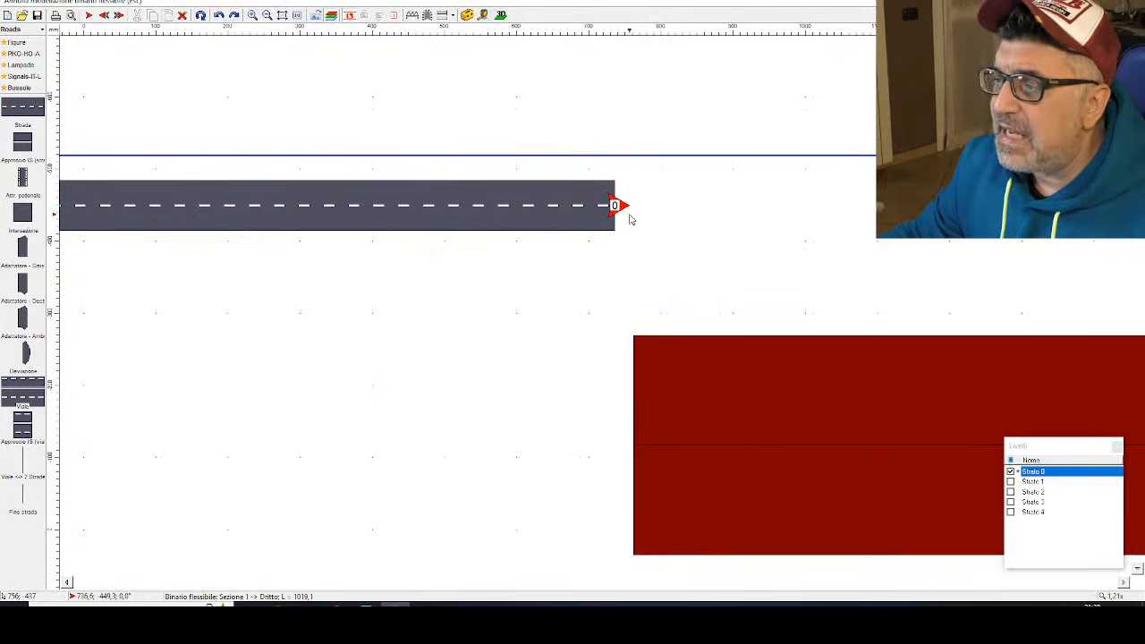
scroll(630, 219, "up", 2)
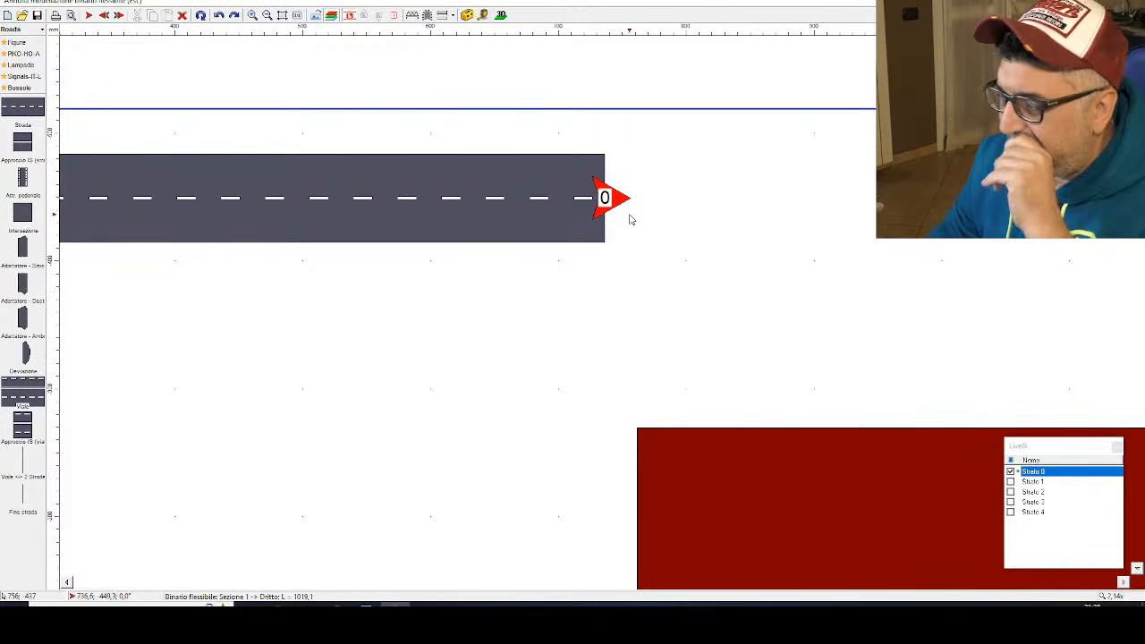
scroll(558, 176, "down", 2)
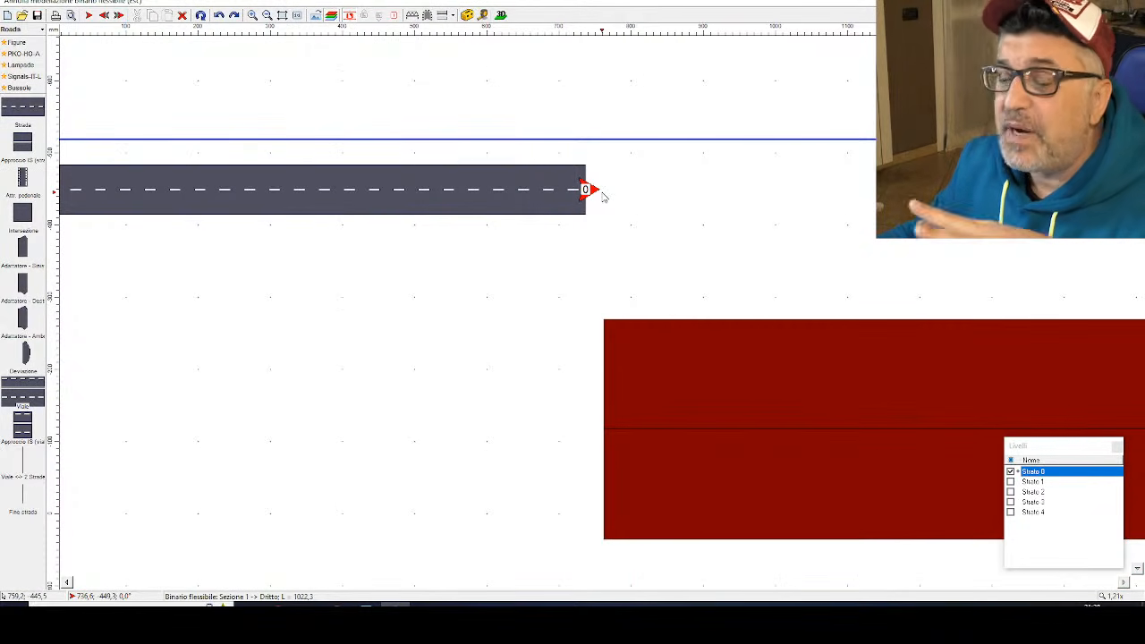
scroll(602, 204, "down", 2)
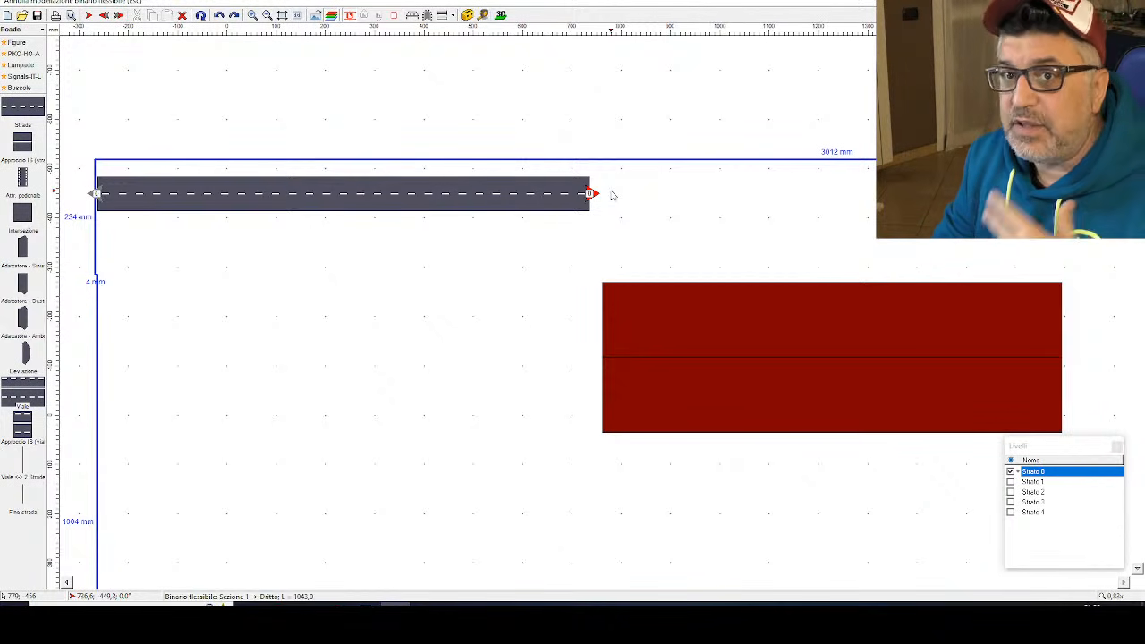
mouse_move(613, 197)
left_mouse_down()
mouse_move(628, 174)
mouse_move(596, 212)
mouse_move(583, 204)
mouse_move(605, 197)
left_mouse_up()
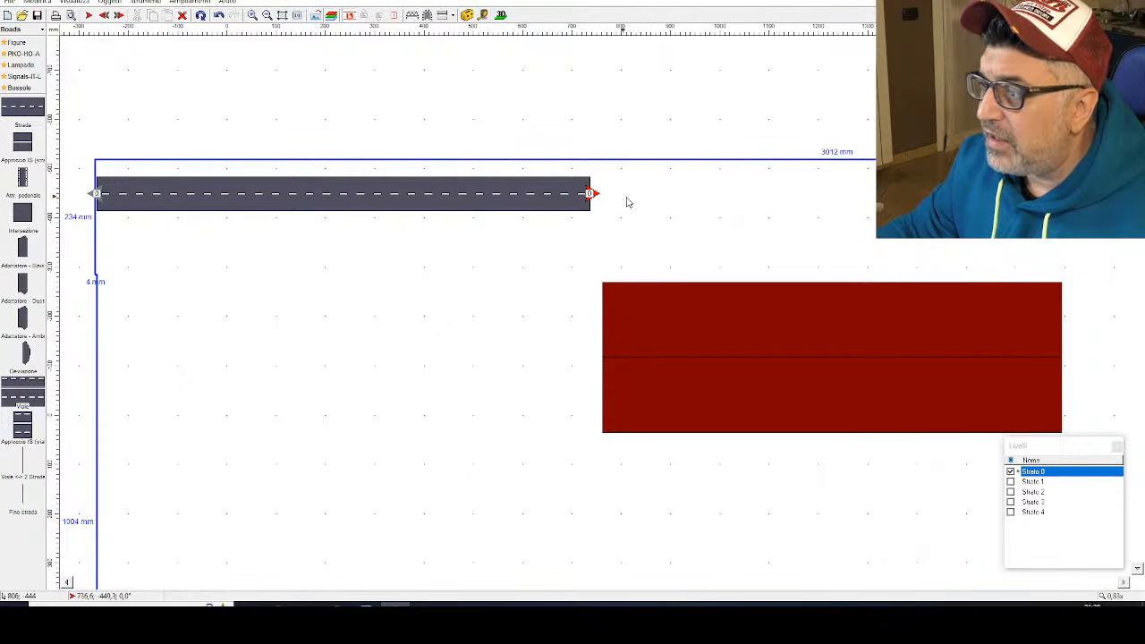
Step: Extend the road behind the station with a second straight Strada section about 1000 mm long, keeping the single dashed centre line
scroll(684, 213, "down", 2)
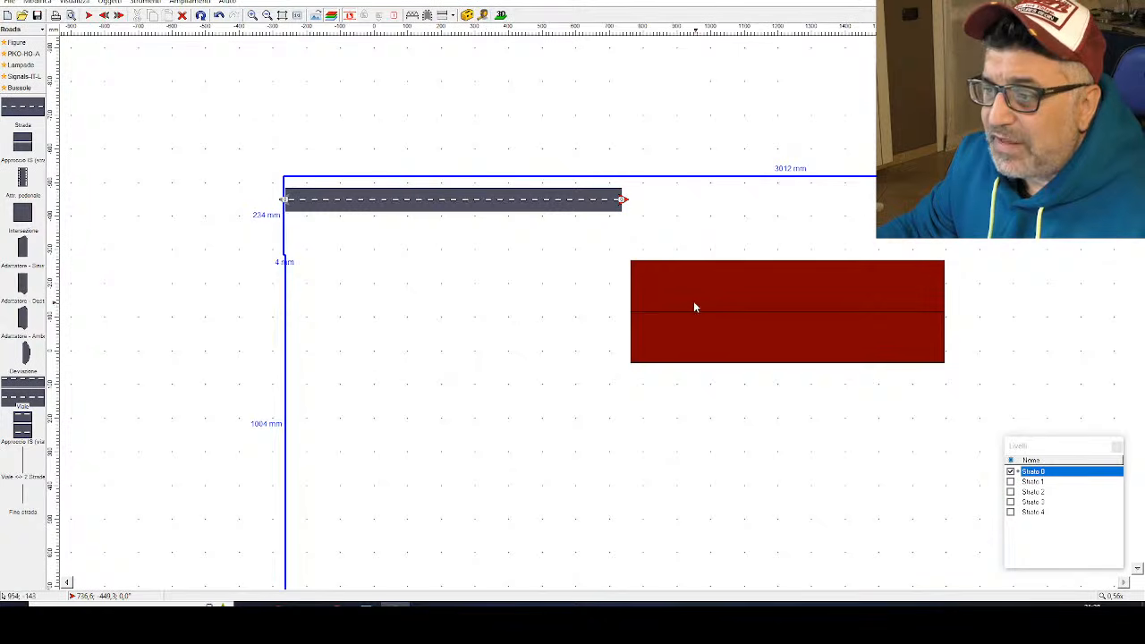
scroll(557, 320, "up", 2)
middle_click_drag(481, 323, 319, 400)
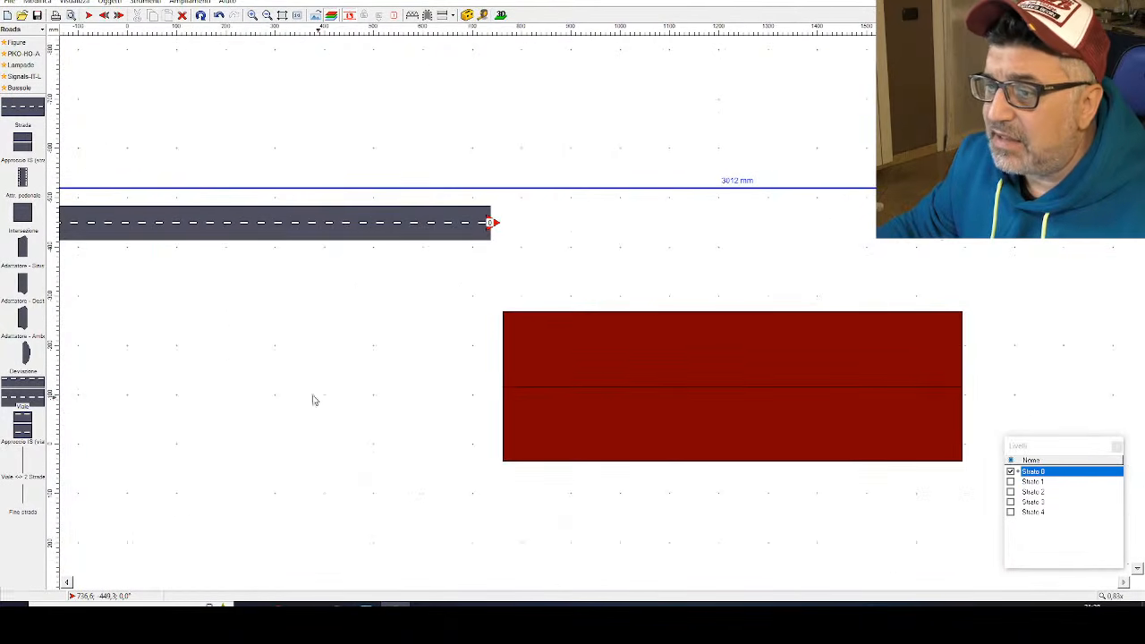
left_click(24, 114)
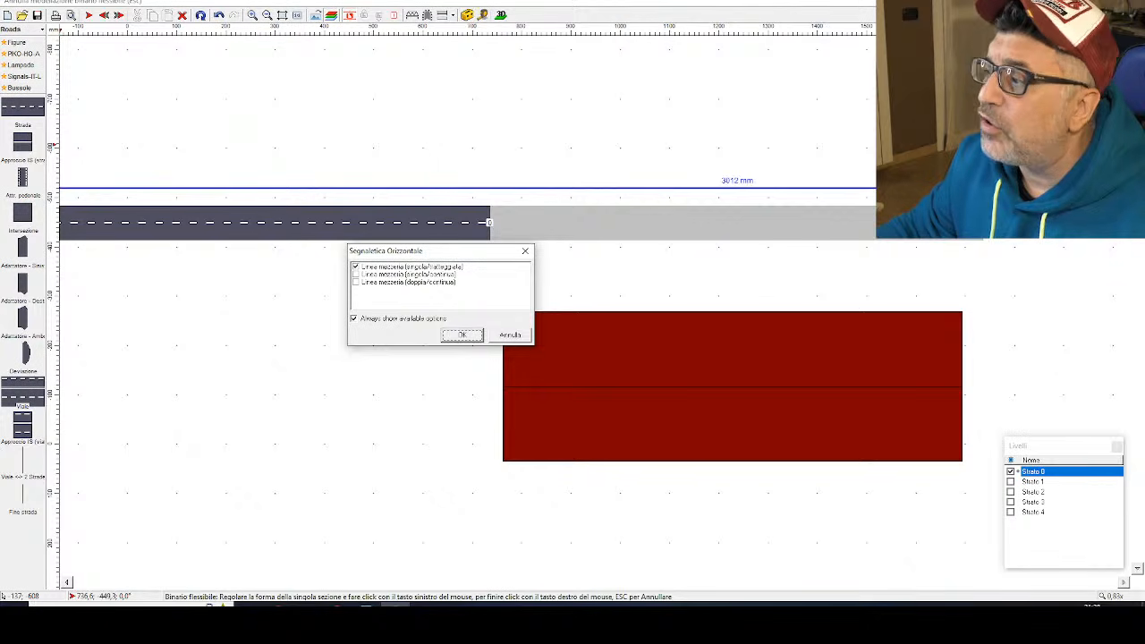
left_click(460, 336)
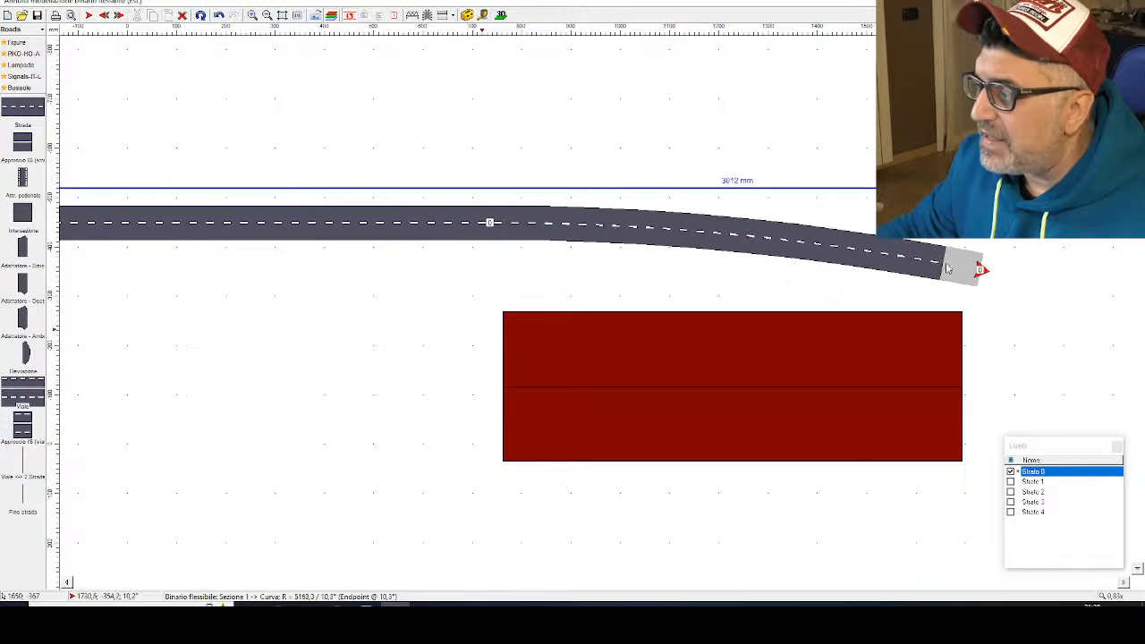
scroll(961, 263, "down", 1)
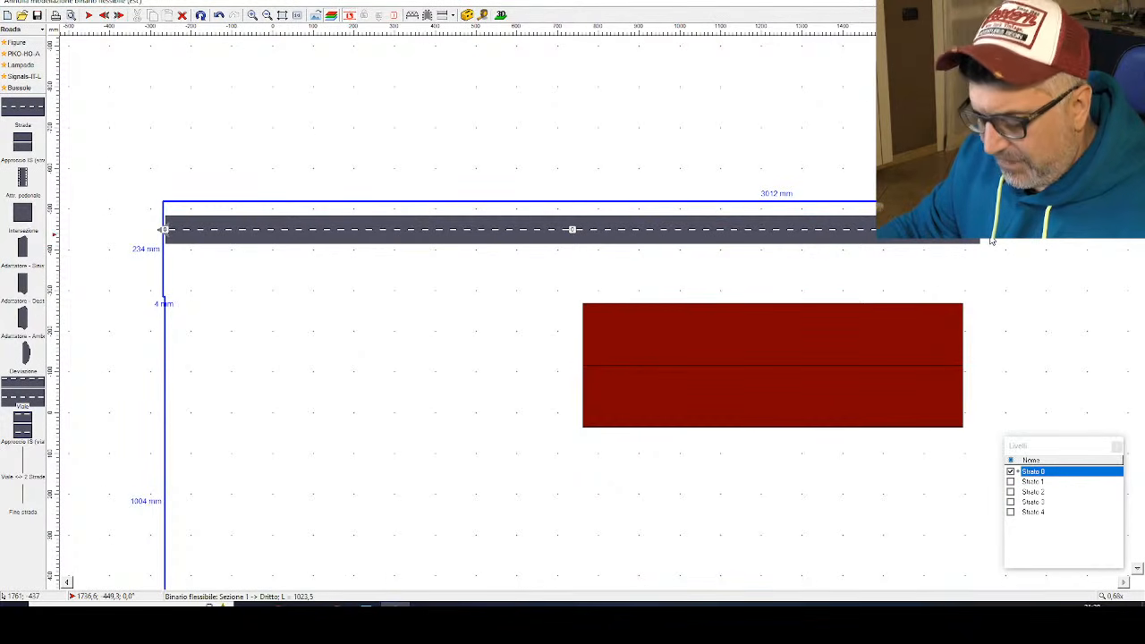
scroll(988, 240, "up", 2)
scroll(989, 241, "down", 4)
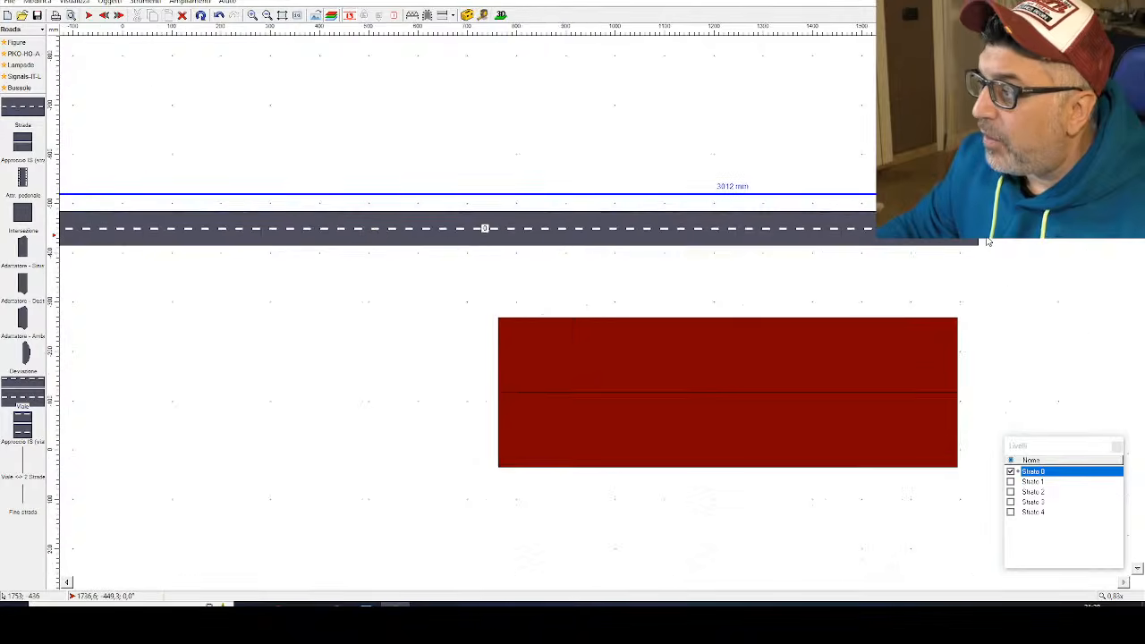
Step: Add a third straight dashed-line Strada section about 1000 mm long to carry the road to the baseboard's right edge
middle_click_drag(984, 251, 601, 249)
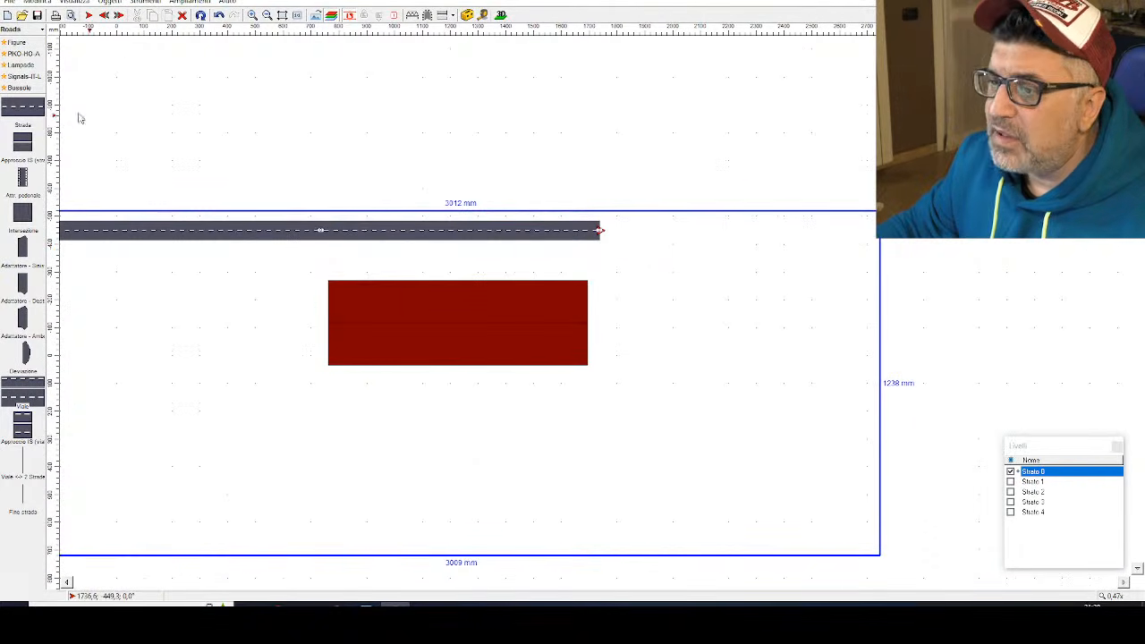
left_click(25, 111)
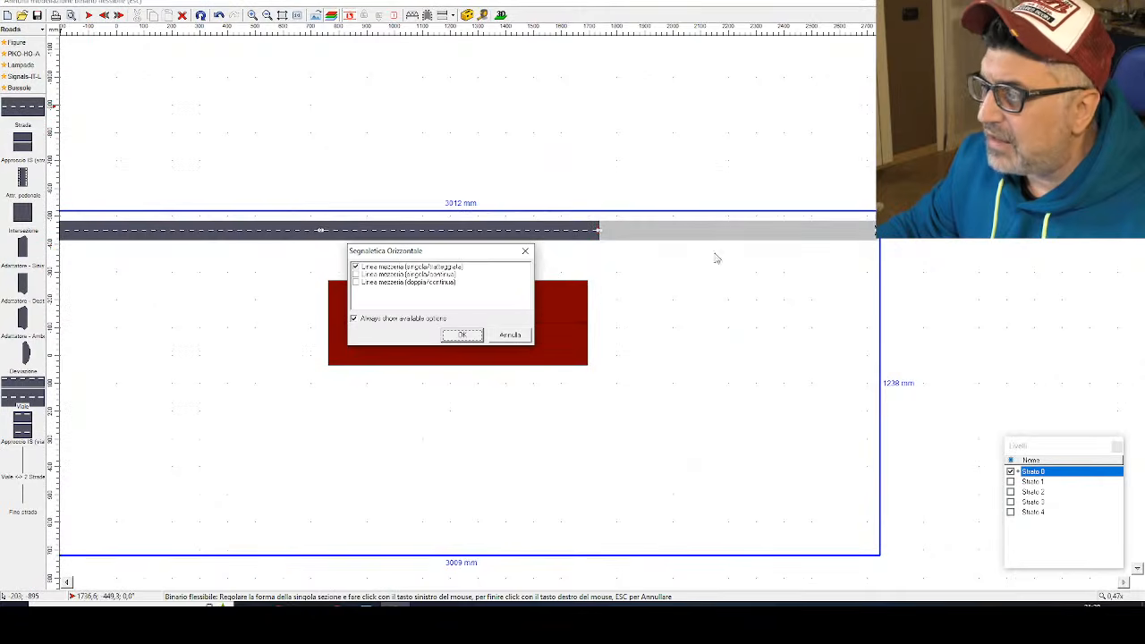
left_click(462, 335)
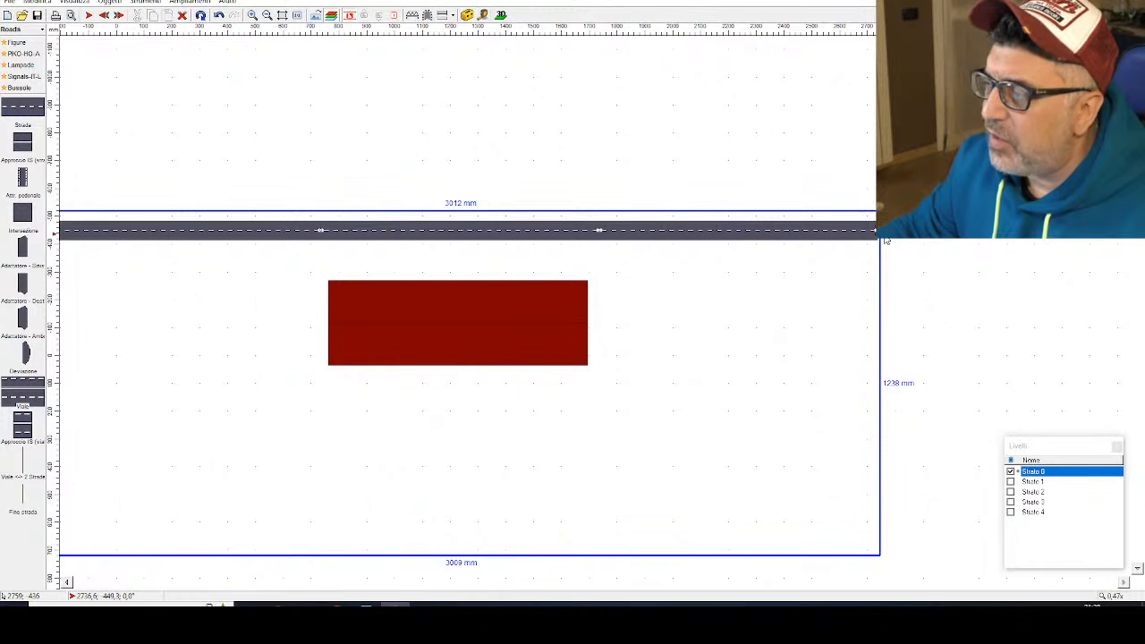
right_click(881, 237)
left_click(731, 392)
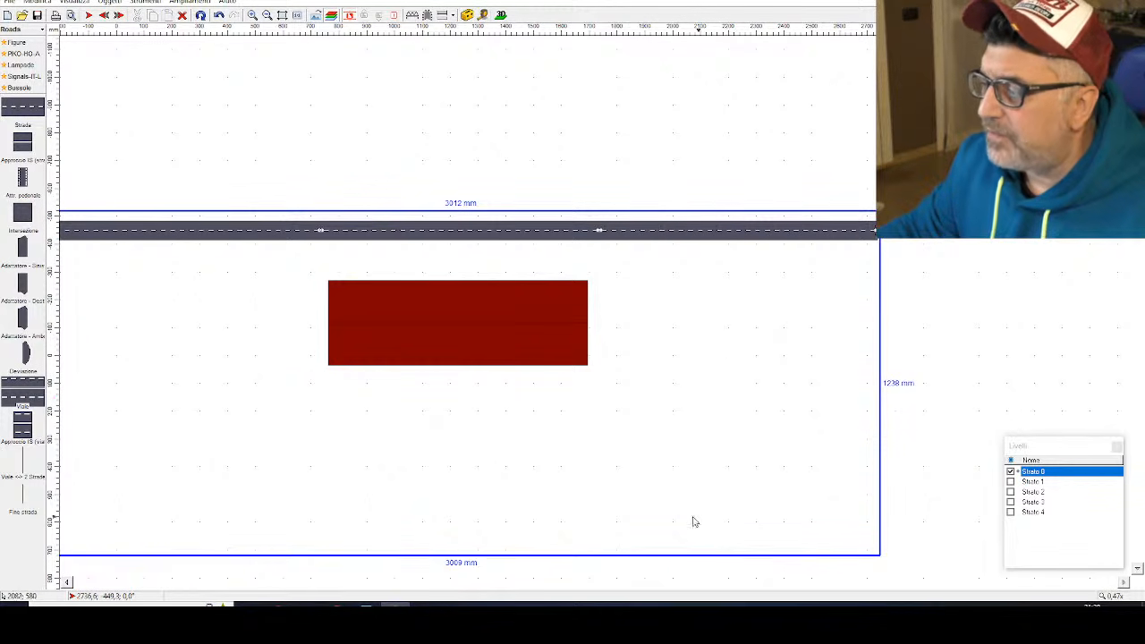
Step: View the layout in 3D and orbit around it to examine the road running behind the station block
left_click(501, 15)
left_click_drag(503, 267, 533, 269)
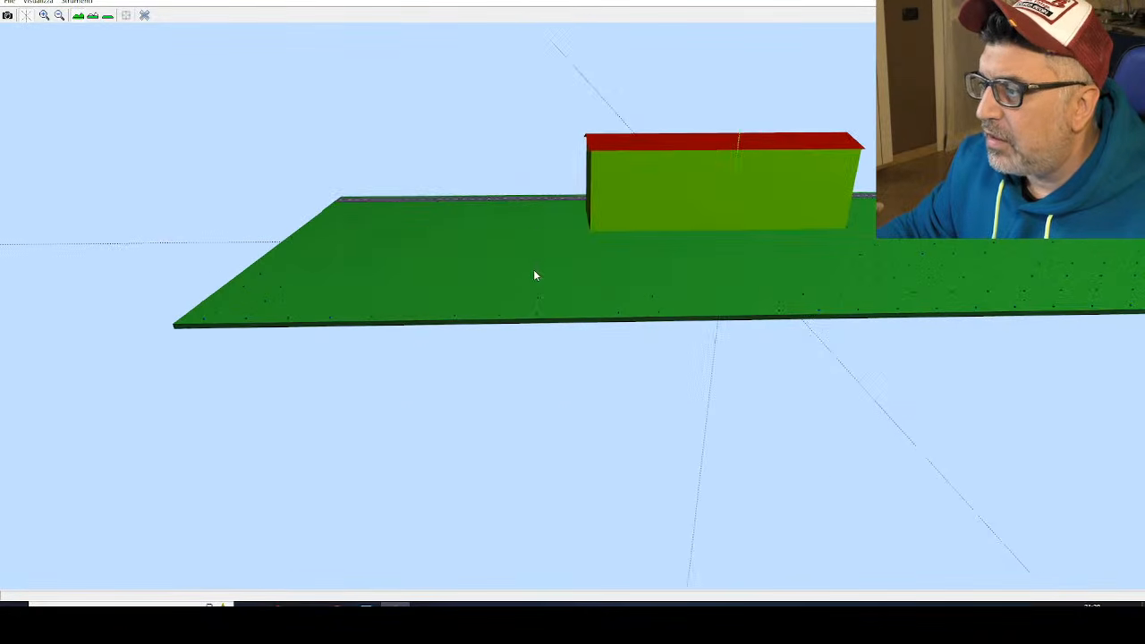
left_click_drag(433, 188, 535, 301)
right_click(534, 289)
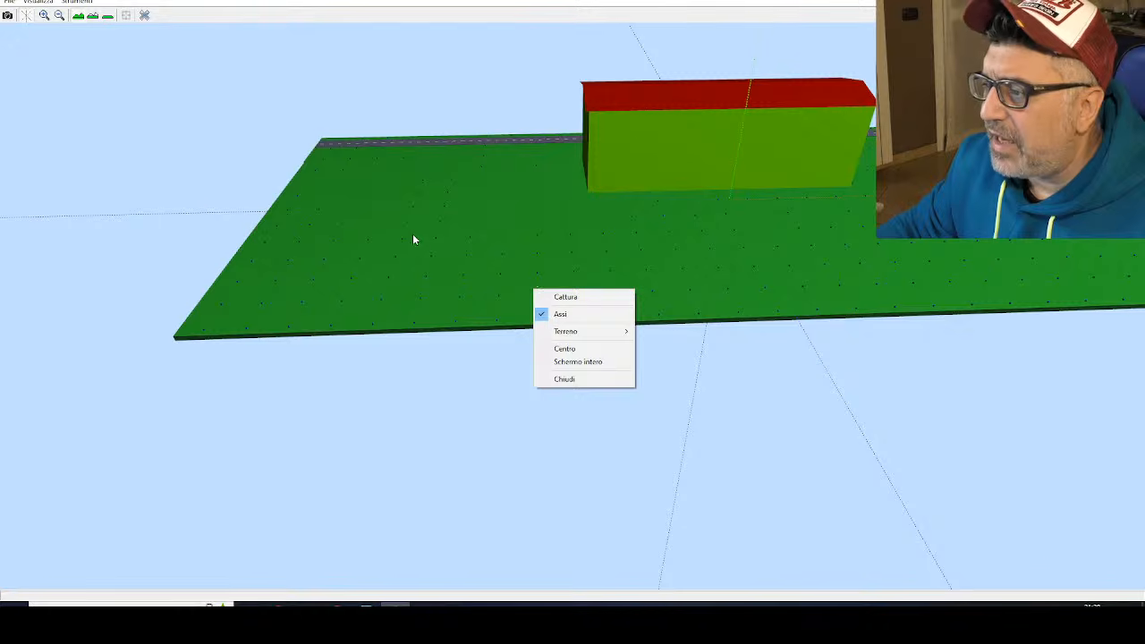
mouse_move(412, 240)
left_mouse_down()
mouse_move(402, 218)
mouse_move(401, 261)
mouse_move(456, 218)
mouse_move(487, 232)
mouse_move(457, 224)
mouse_move(434, 245)
mouse_move(455, 241)
mouse_move(403, 238)
mouse_move(424, 231)
left_mouse_up()
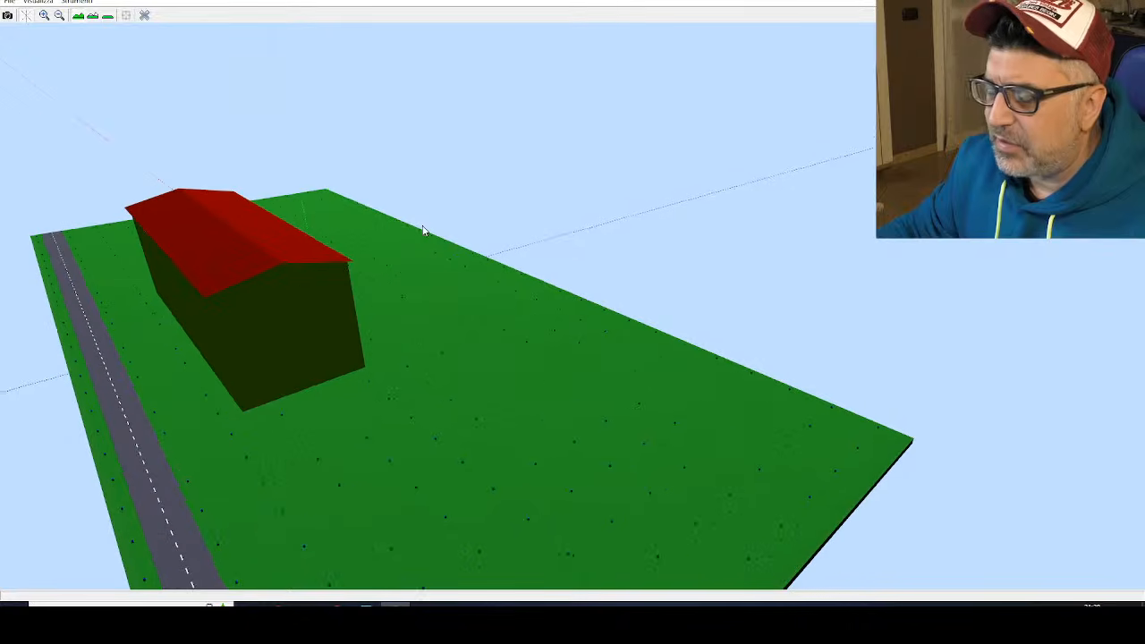
left_click_drag(126, 328, 113, 391)
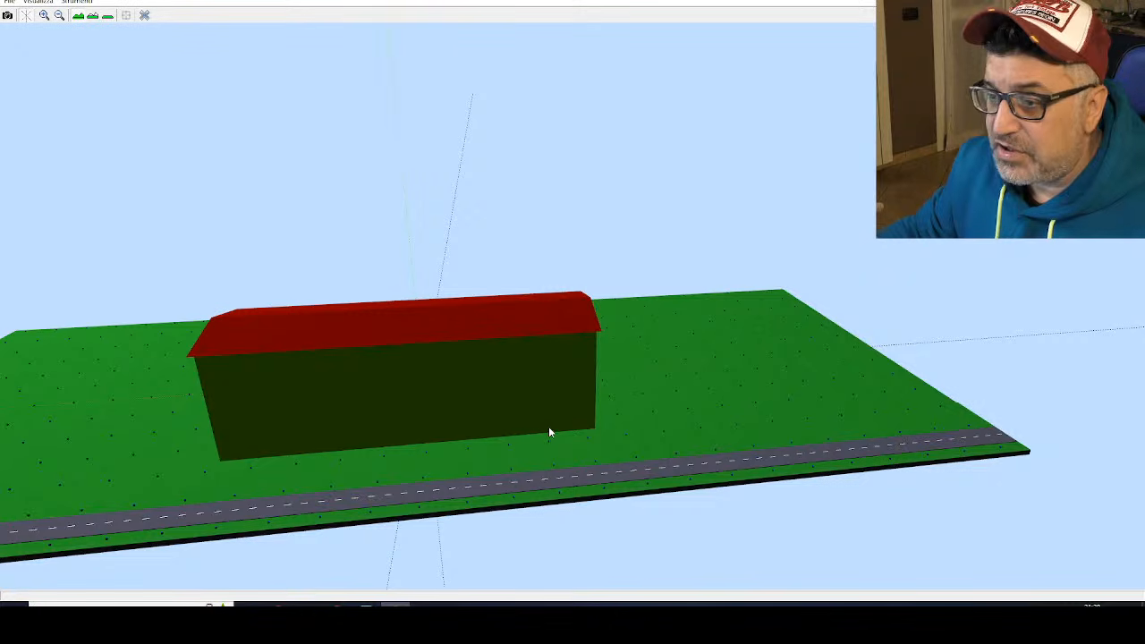
Step: Examine the station block and the road from the baseboard's end and from above in 3D, and return to the plan
left_click_drag(402, 453, 377, 453)
left_click_drag(557, 497, 490, 501)
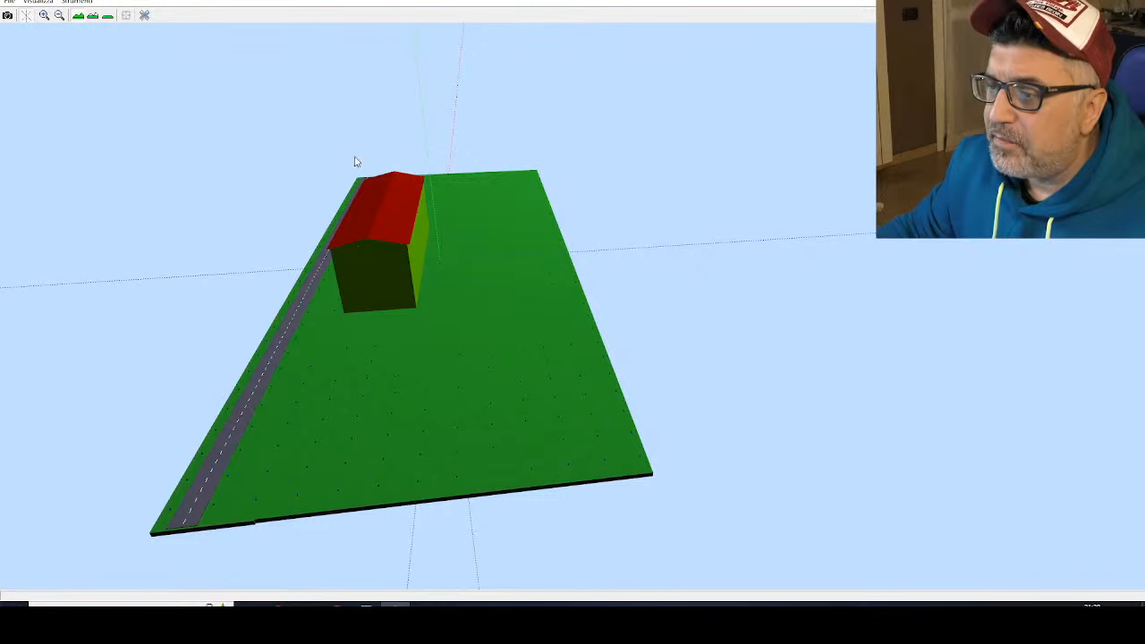
left_click_drag(235, 194, 257, 295)
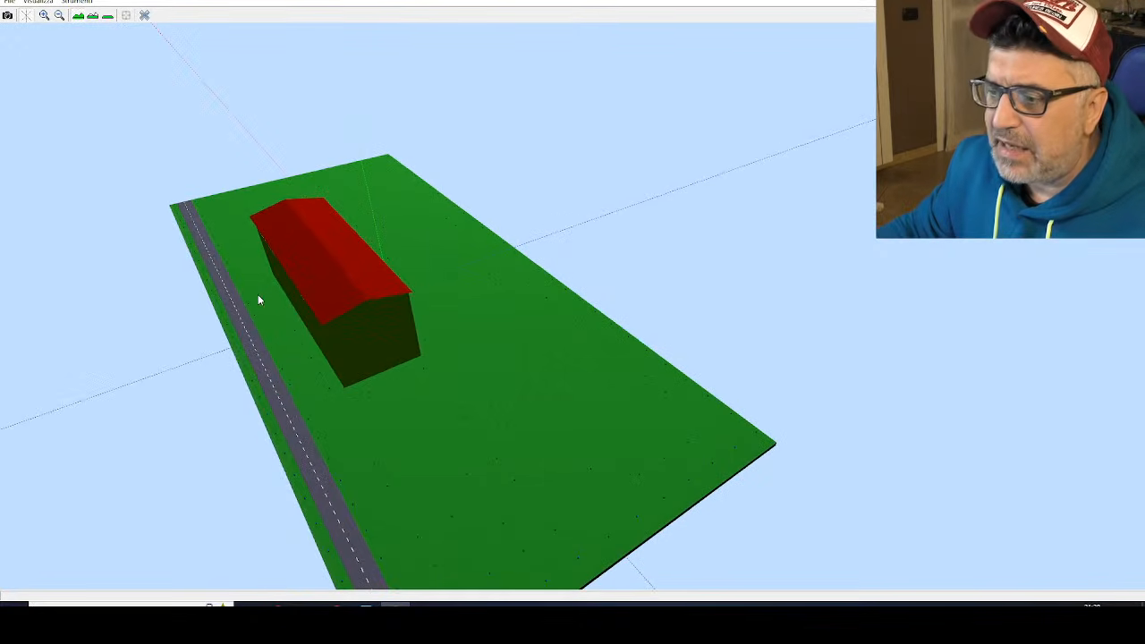
left_click(144, 15)
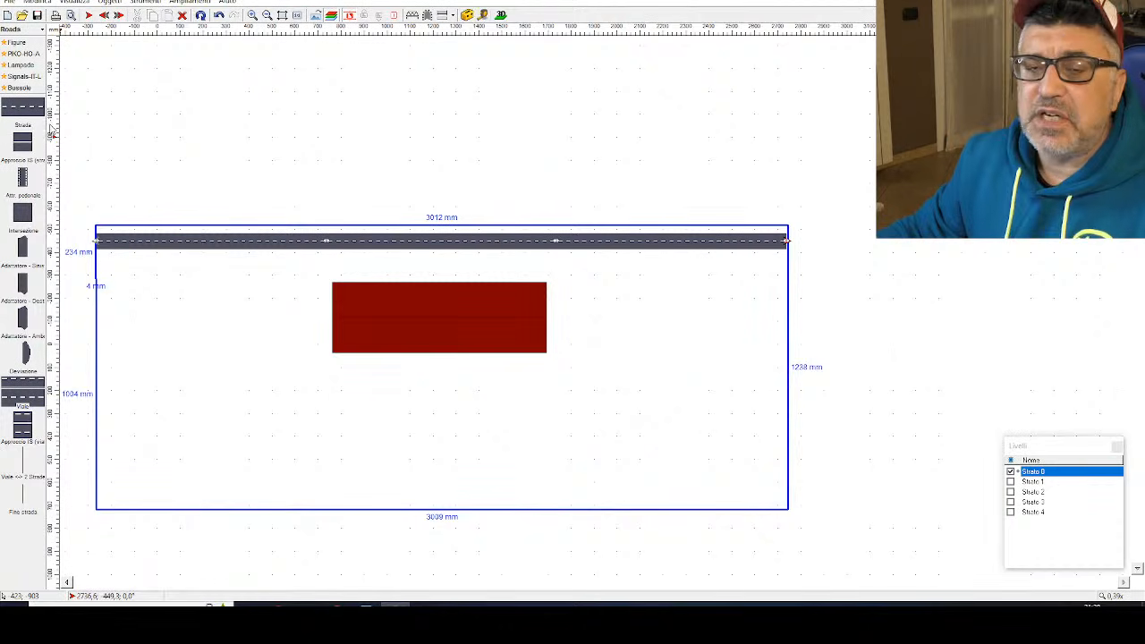
Step: Add a lamp from the Lampade library to the baseboard, to the right of the station block
left_click(18, 66)
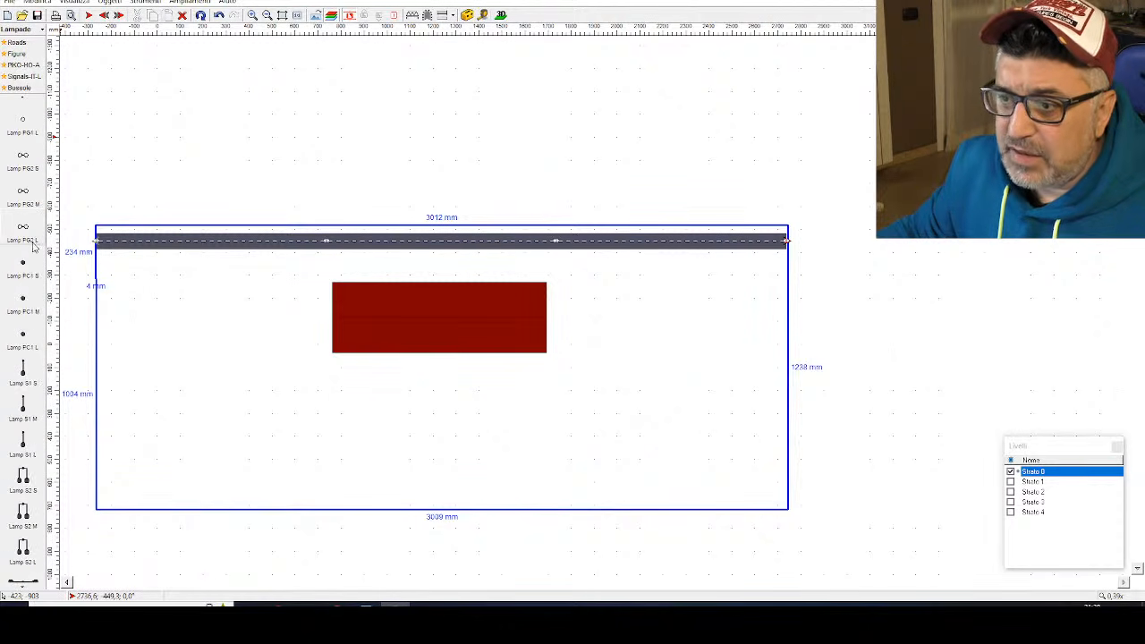
scroll(34, 248, "down", 6)
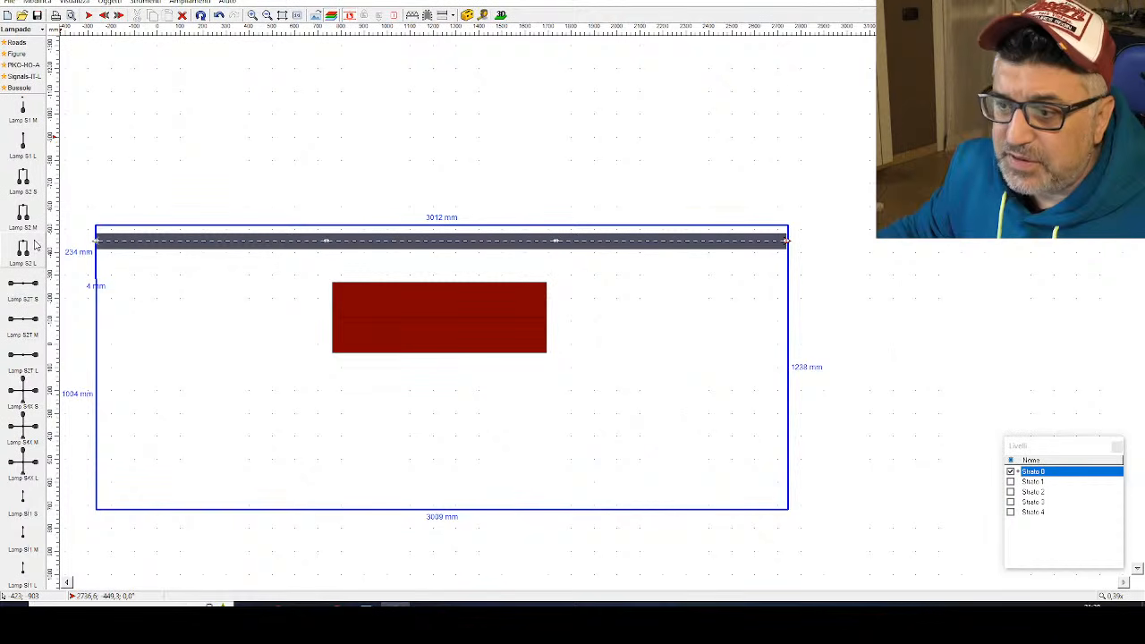
scroll(35, 244, "up", 4)
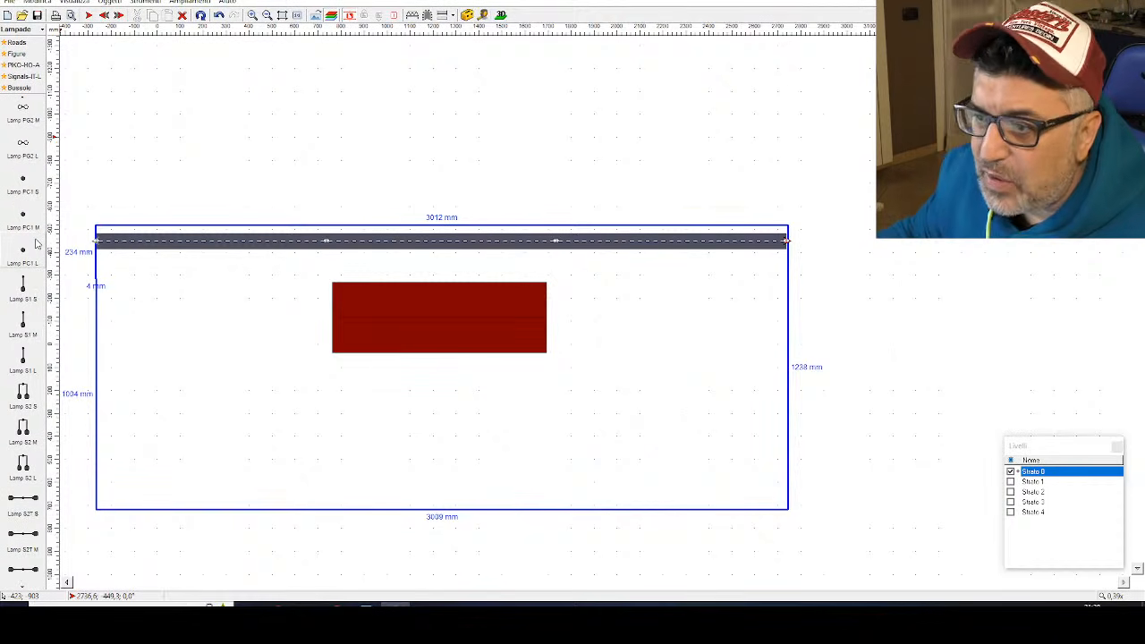
scroll(35, 244, "up", 2)
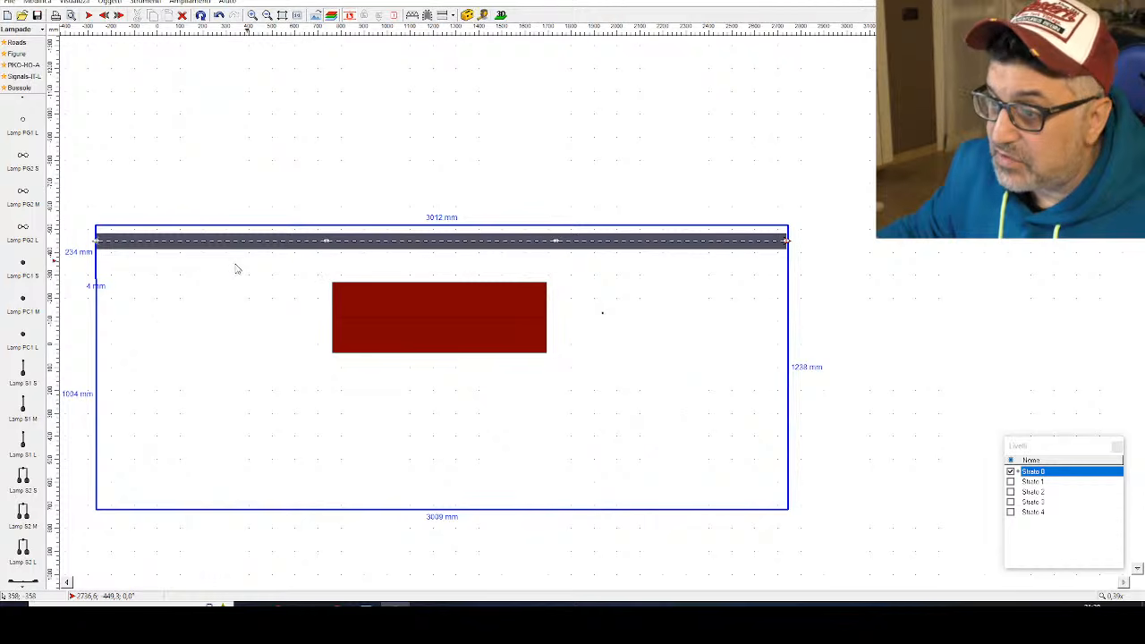
Step: Move the lamp into the strip between the road and the station block, near the block's right end
scroll(606, 314, "up", 3)
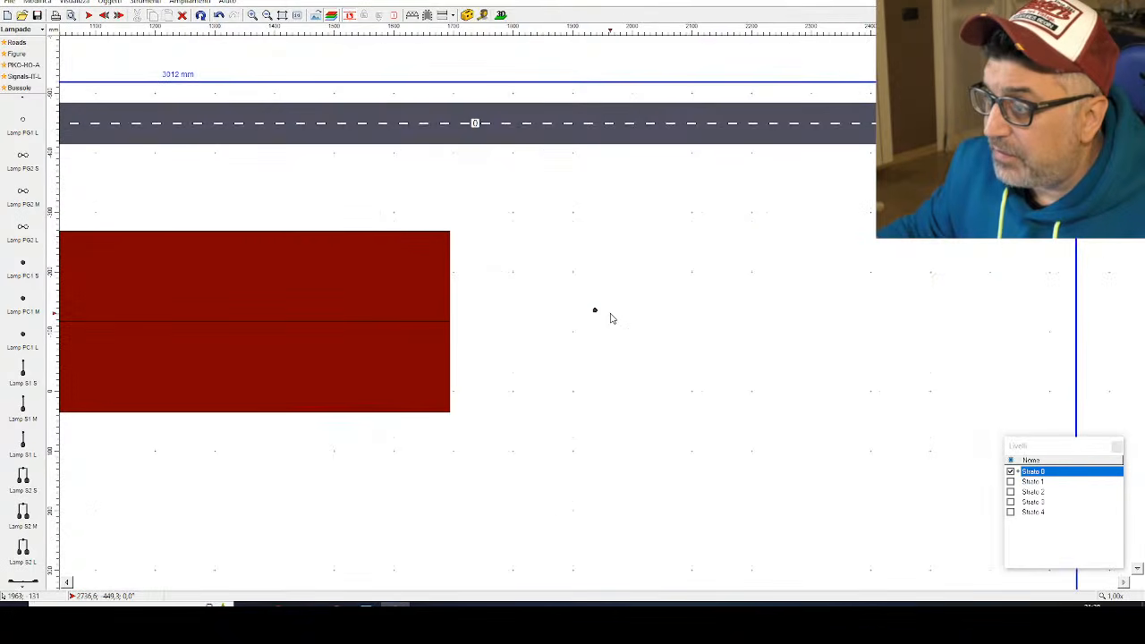
scroll(610, 318, "up", 1)
right_click(588, 311)
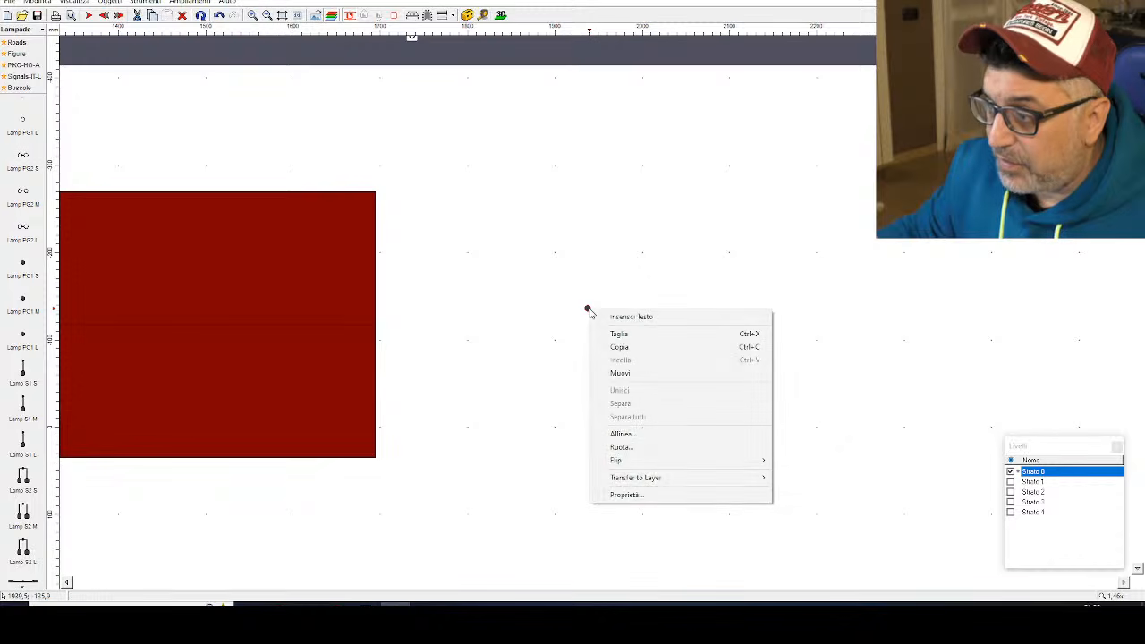
left_click(620, 373)
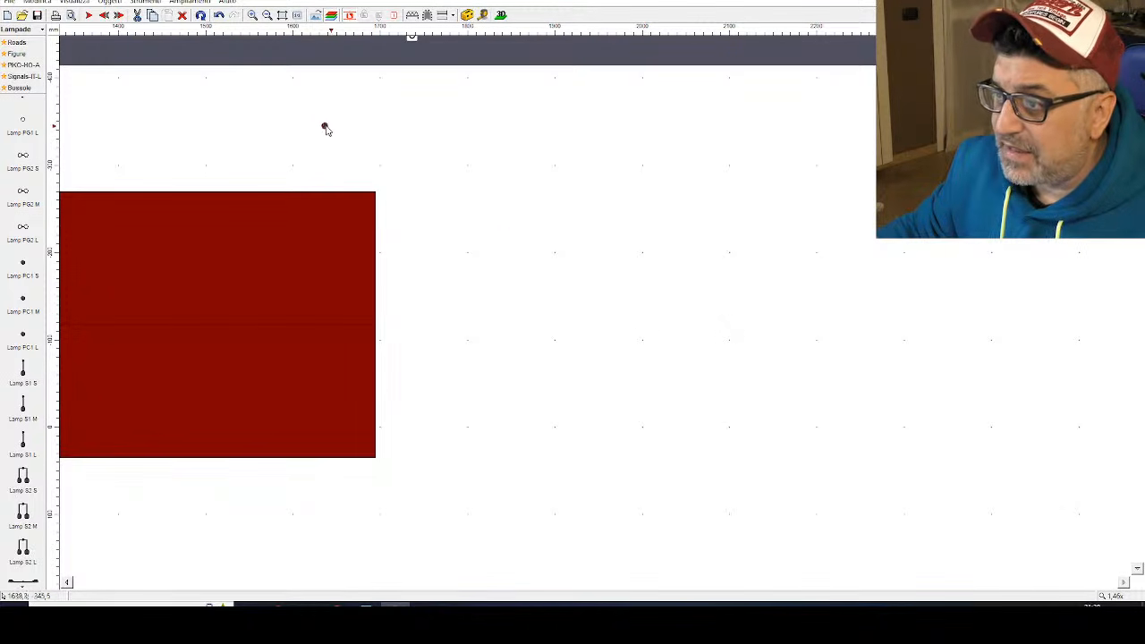
left_click(289, 101)
left_click(310, 105)
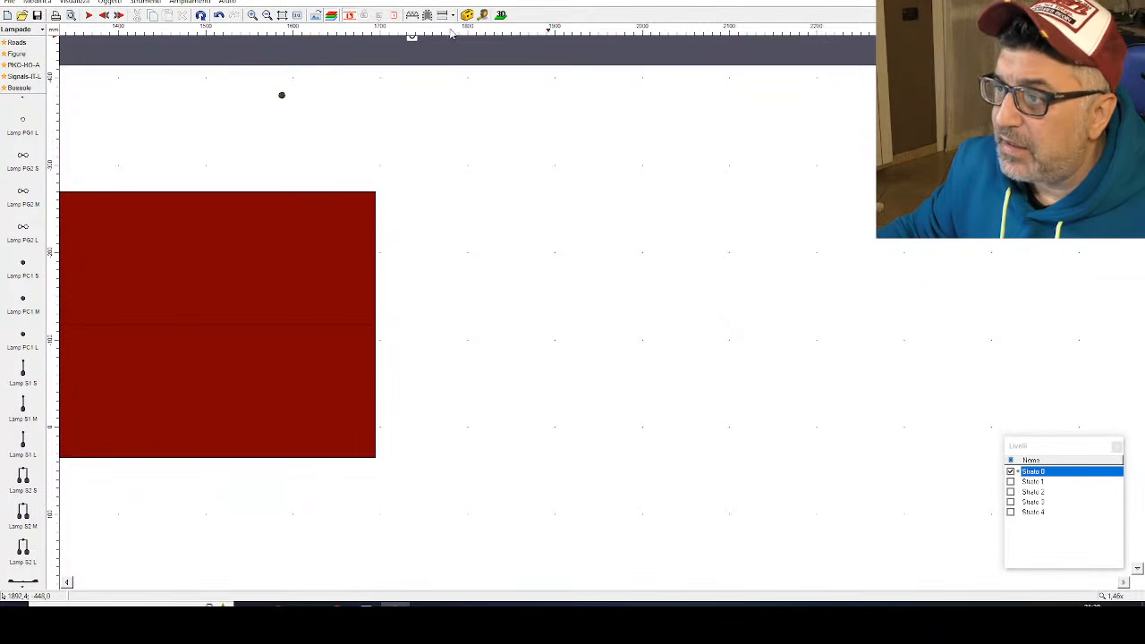
Step: Examine the lamp beside the road in 3D from several angles and distances, and return to the plan
left_click(501, 13)
left_click_drag(401, 233, 538, 476)
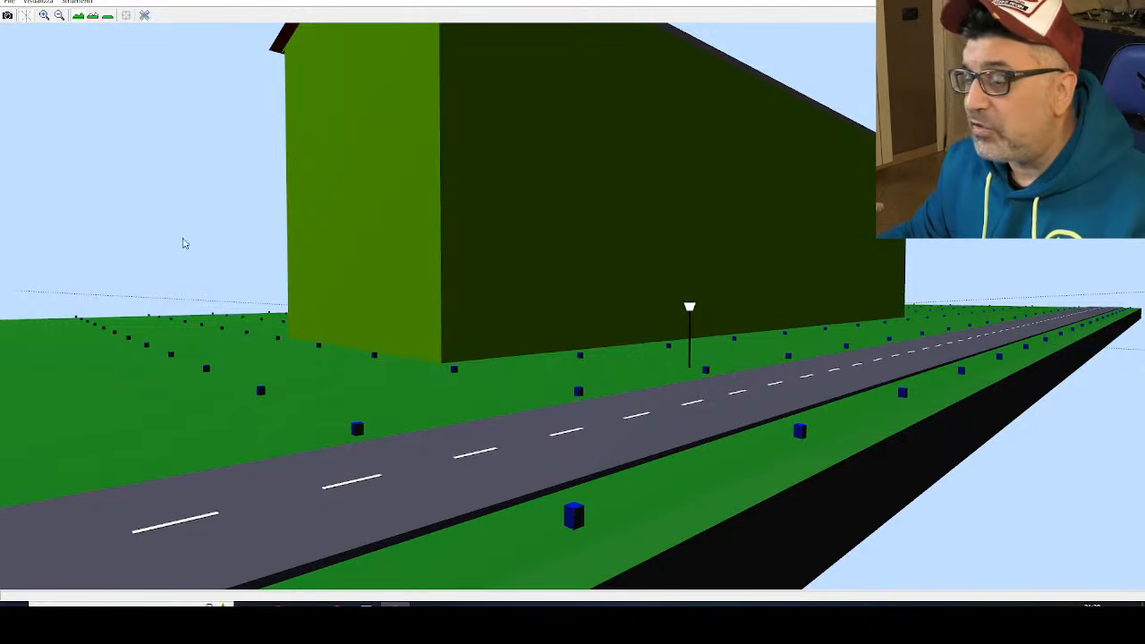
scroll(254, 273, "down", 3)
scroll(255, 275, "up", 3)
left_click_drag(256, 275, 319, 332)
mouse_move(759, 355)
left_mouse_down()
mouse_move(730, 362)
mouse_move(750, 358)
left_mouse_up()
scroll(734, 392, "down", 3)
mouse_move(709, 401)
left_mouse_down()
mouse_move(728, 403)
mouse_move(707, 403)
left_mouse_up()
scroll(658, 425, "up", 4)
scroll(658, 425, "down", 3)
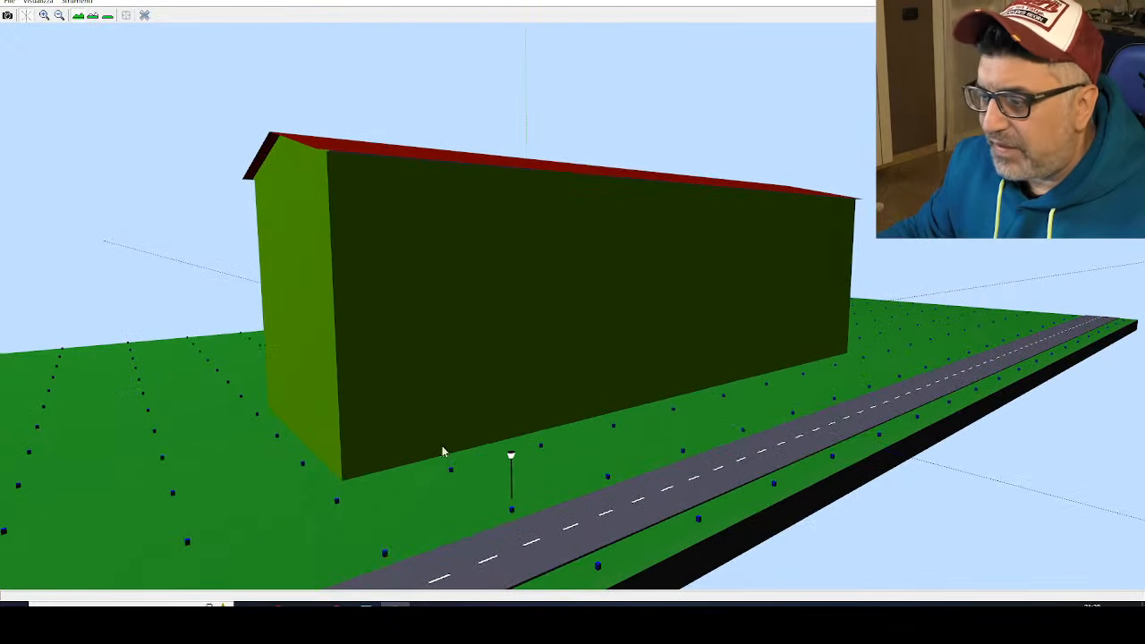
scroll(504, 356, "down", 1)
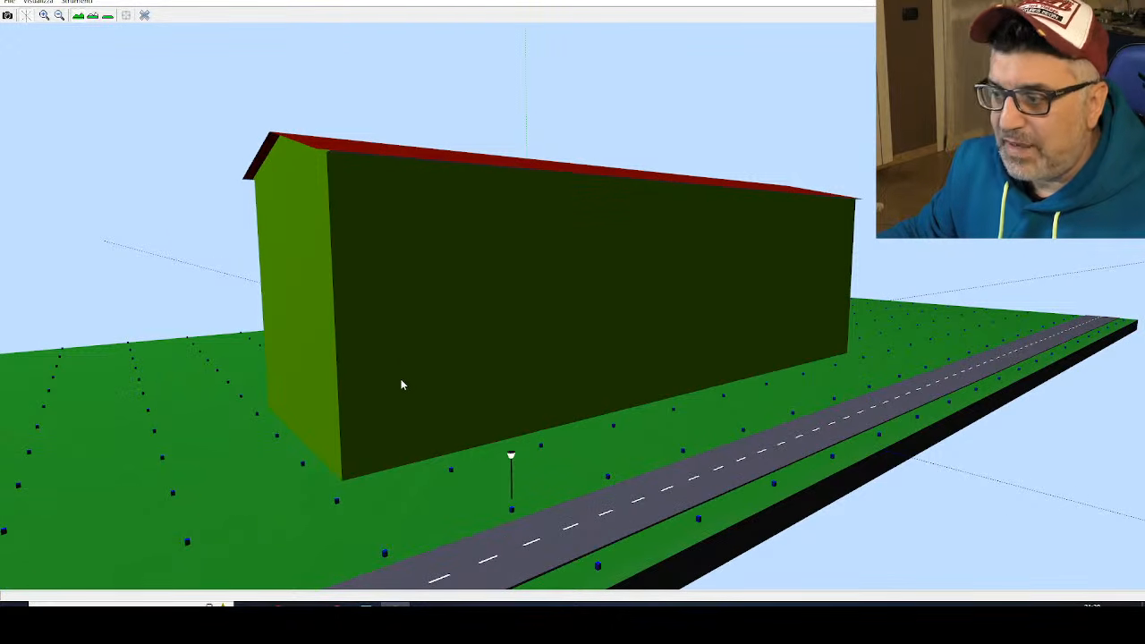
scroll(429, 439, "up", 6)
scroll(438, 426, "down", 4)
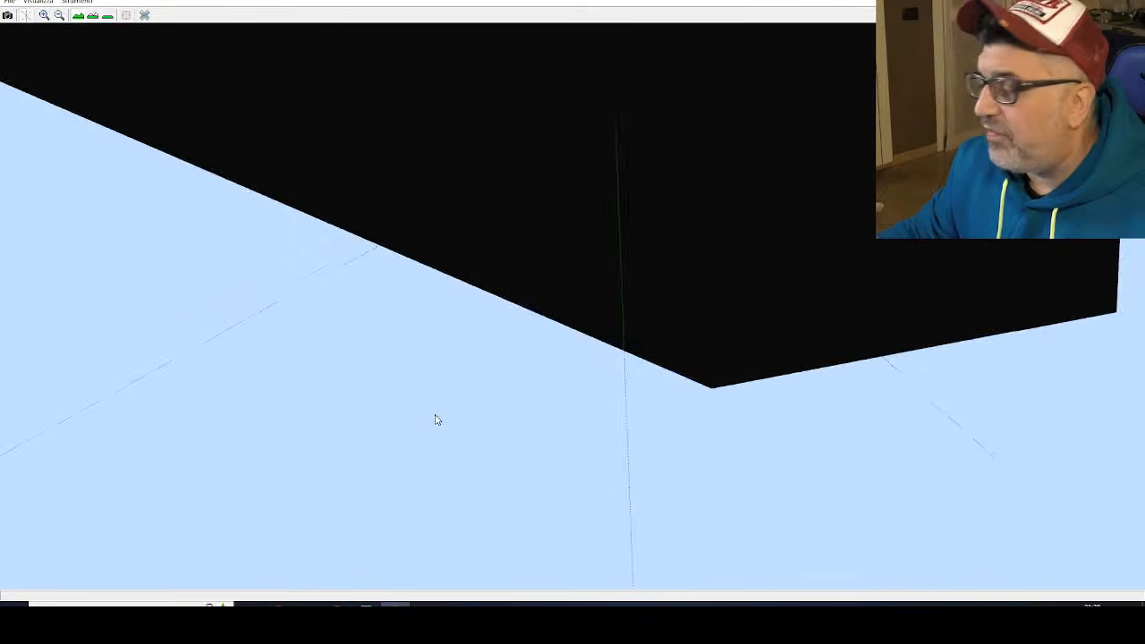
scroll(427, 442, "up", 3)
scroll(431, 434, "up", 2)
scroll(431, 434, "down", 2)
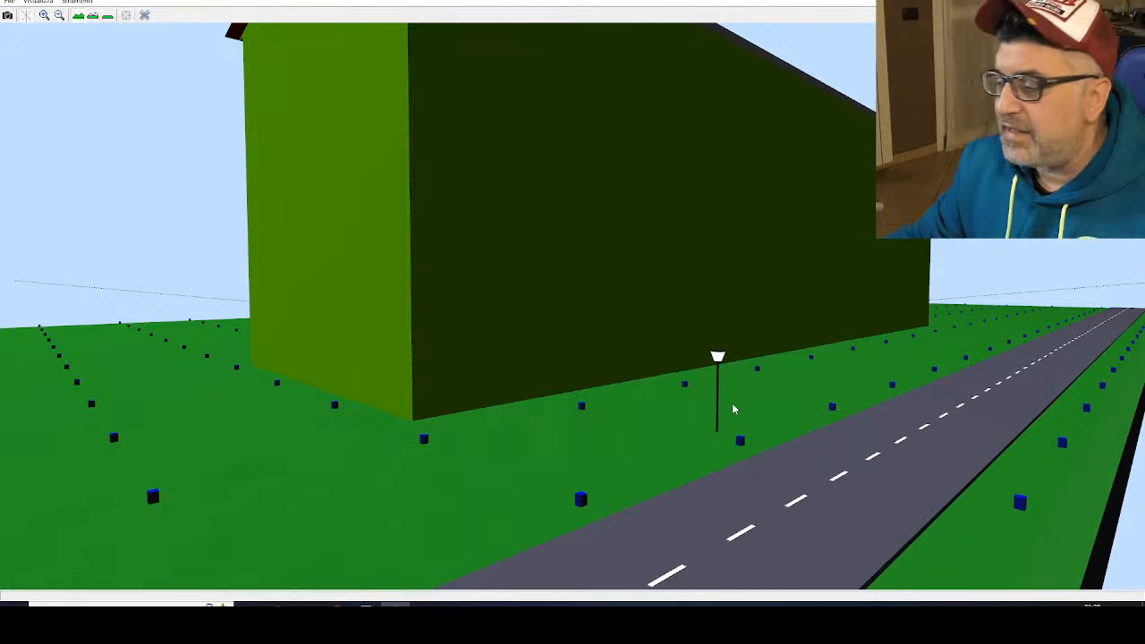
left_click_drag(732, 405, 690, 418)
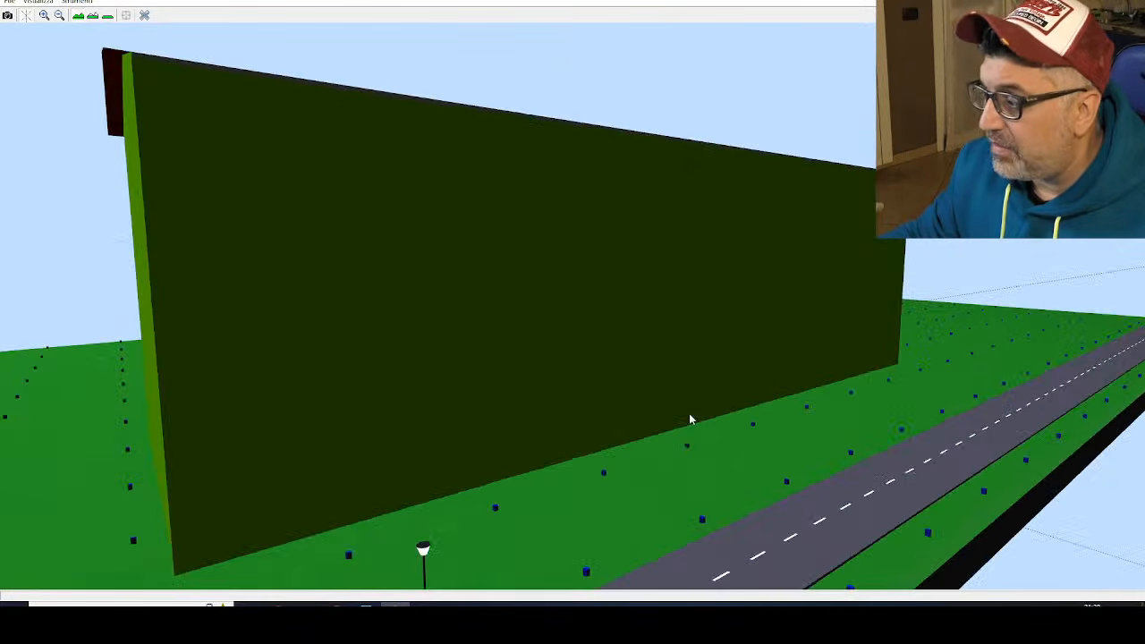
left_click(144, 17)
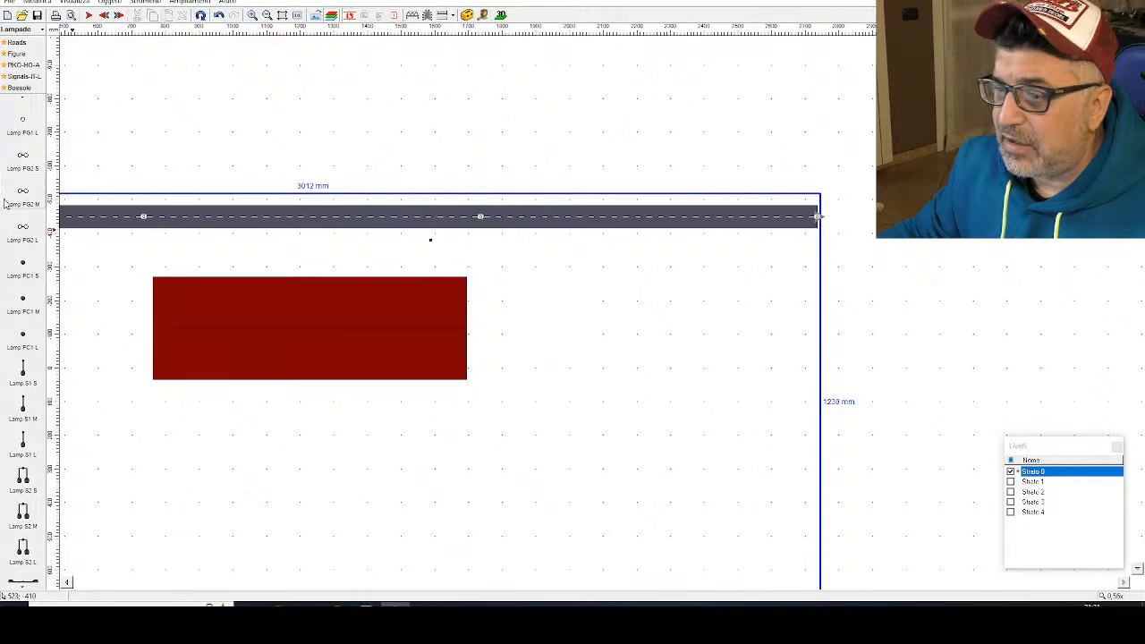
Step: Load the Alberi object library and place a Tree S to the right of the station block
left_click(18, 55)
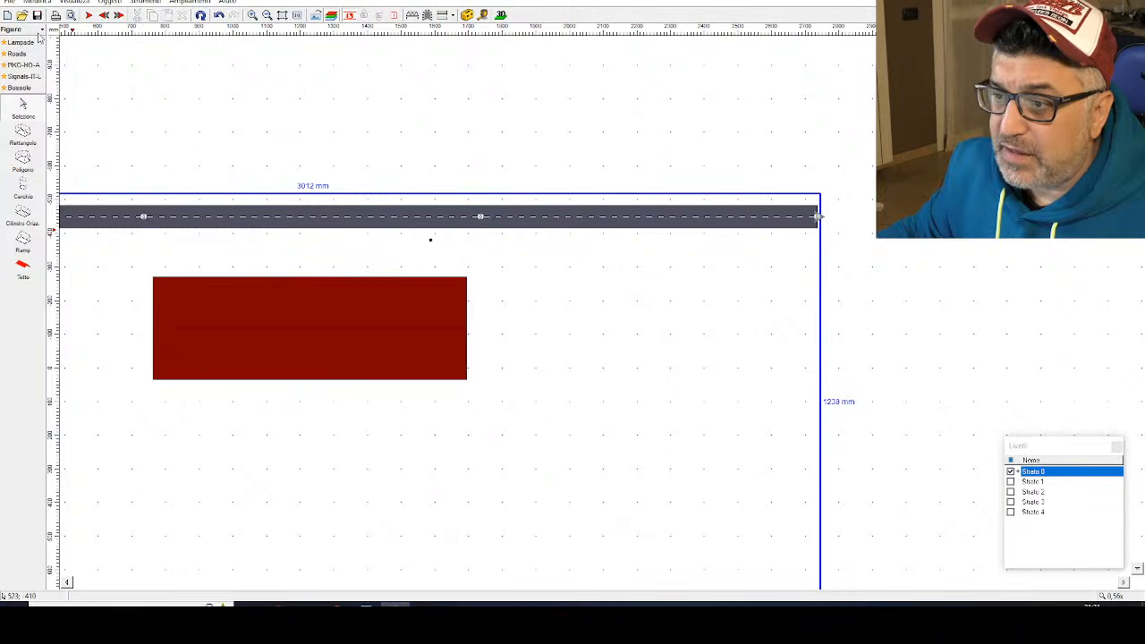
left_click(40, 29)
mouse_move(50, 508)
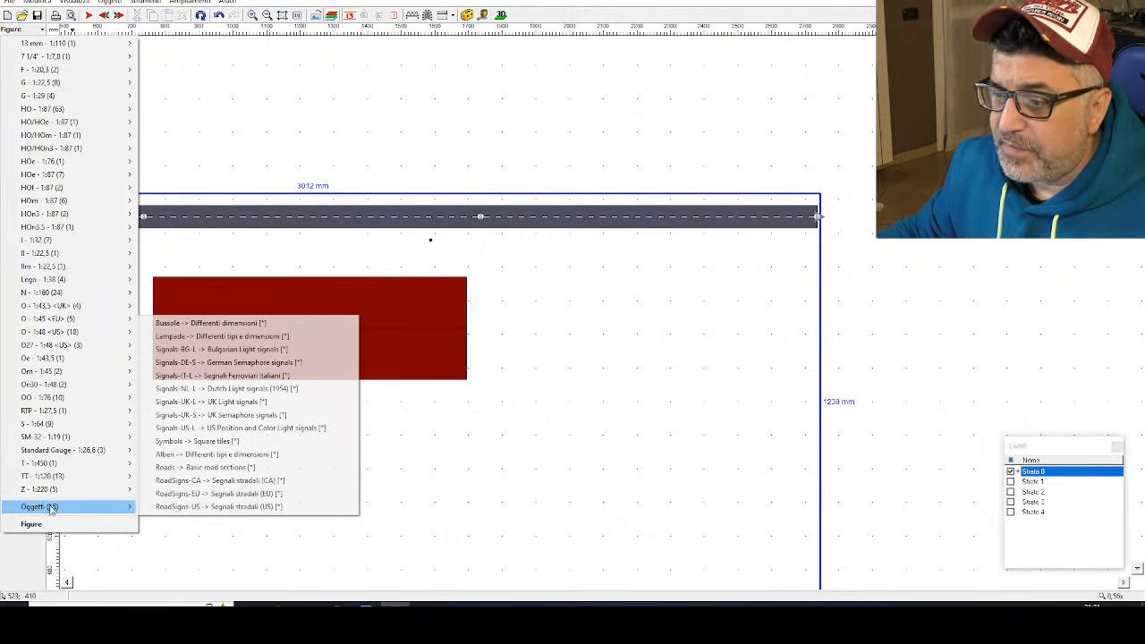
left_click(208, 454)
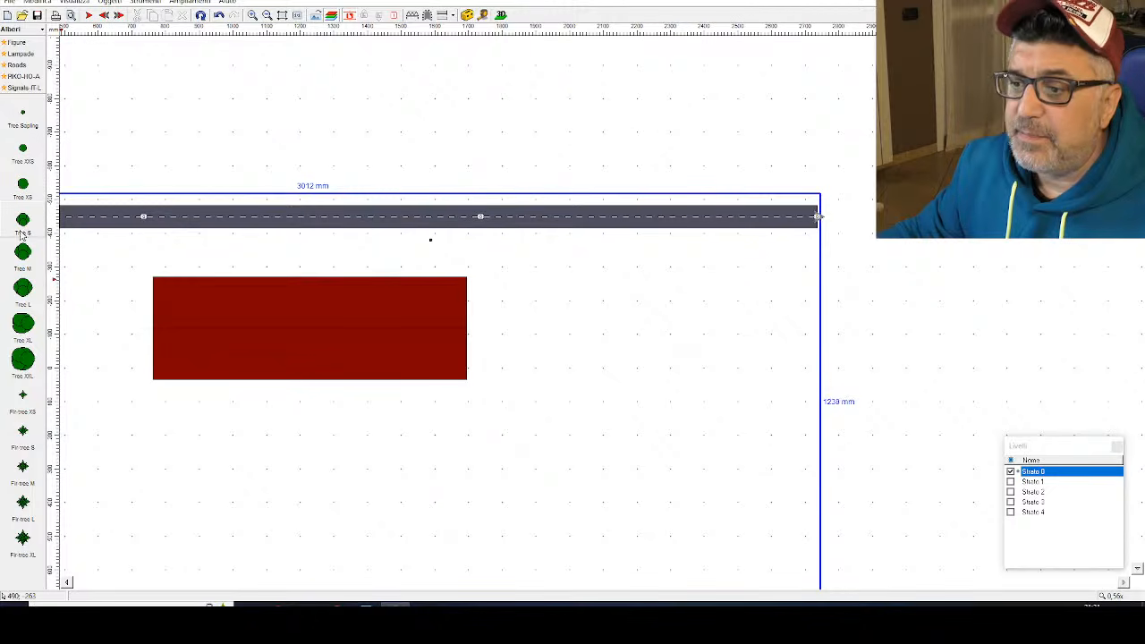
left_click_drag(25, 222, 602, 312)
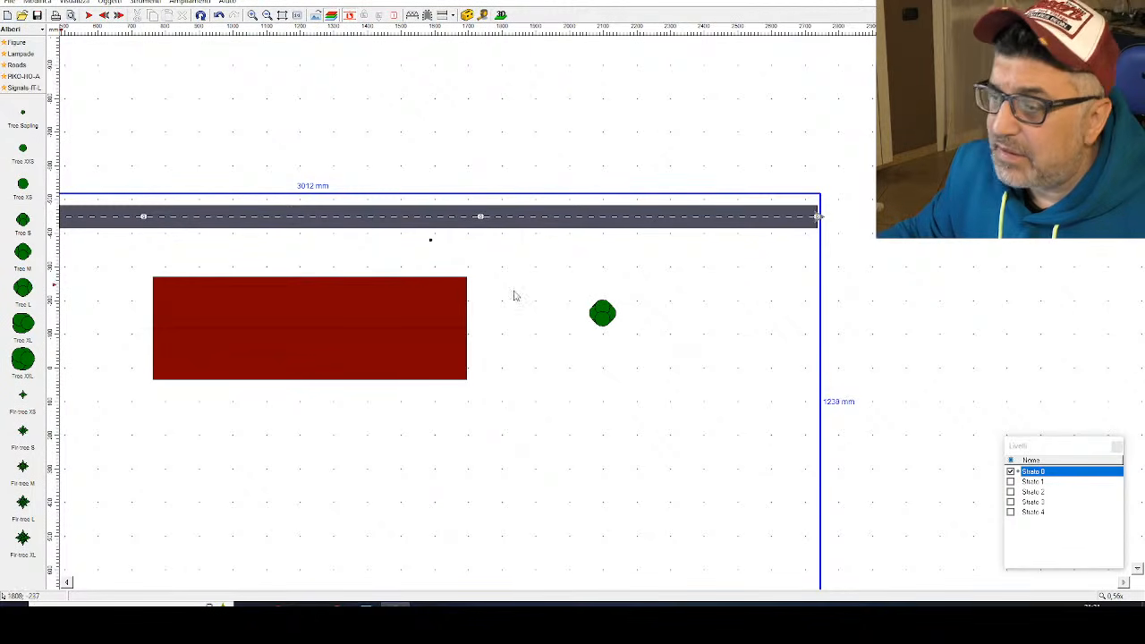
Step: Move the tree into the strip between the road and the station block's upper-left corner
right_click(605, 312)
left_click(601, 312)
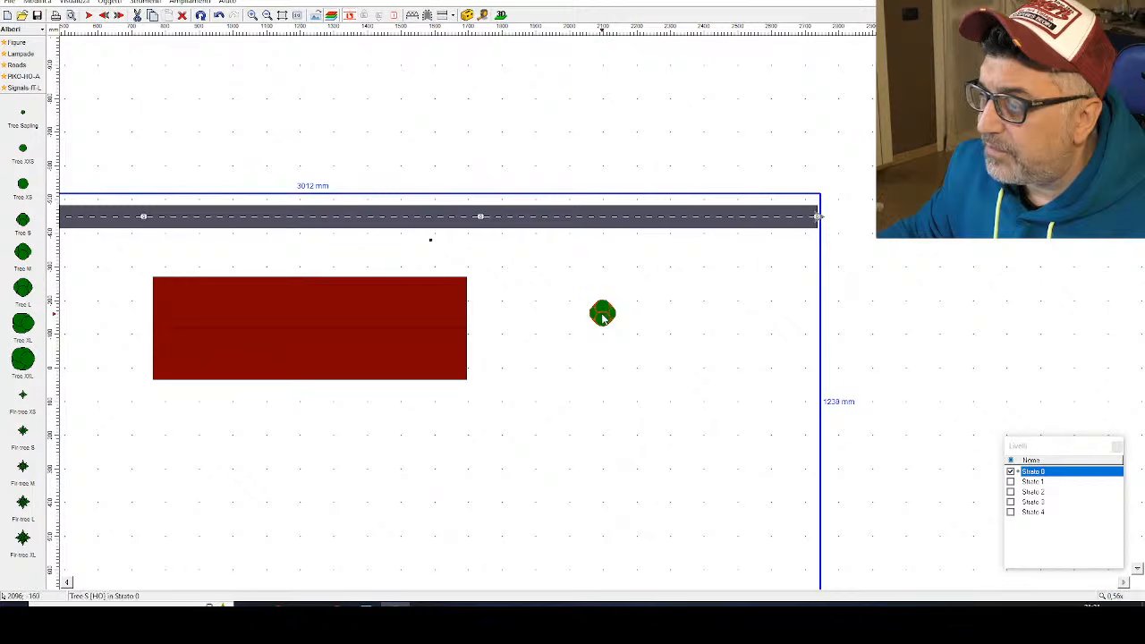
right_click(604, 313)
left_click(633, 379)
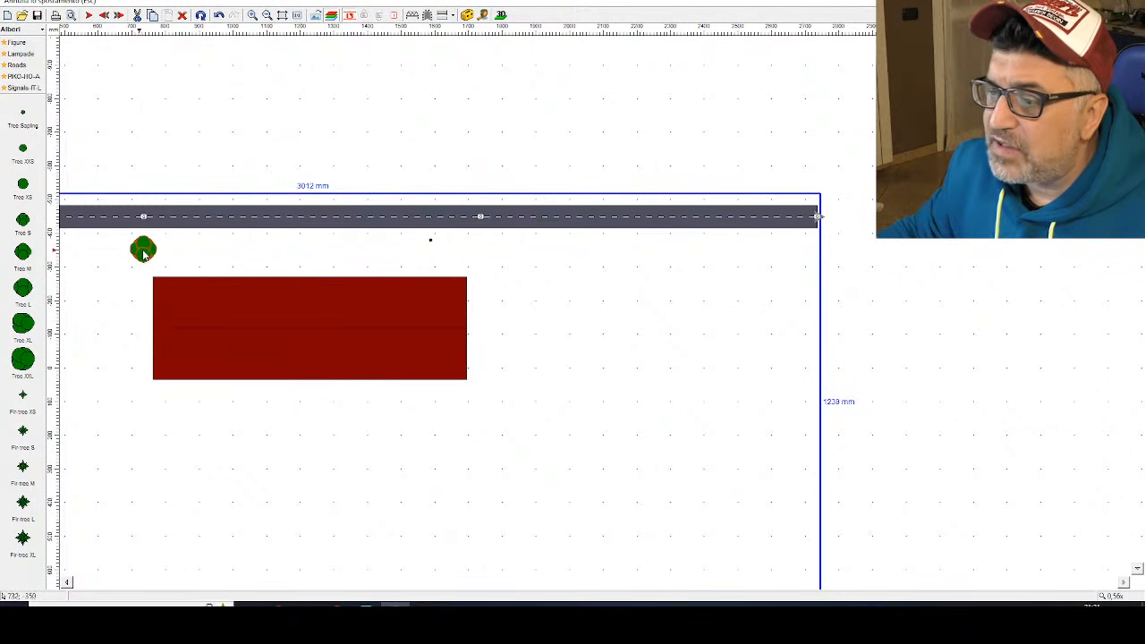
left_click(151, 251)
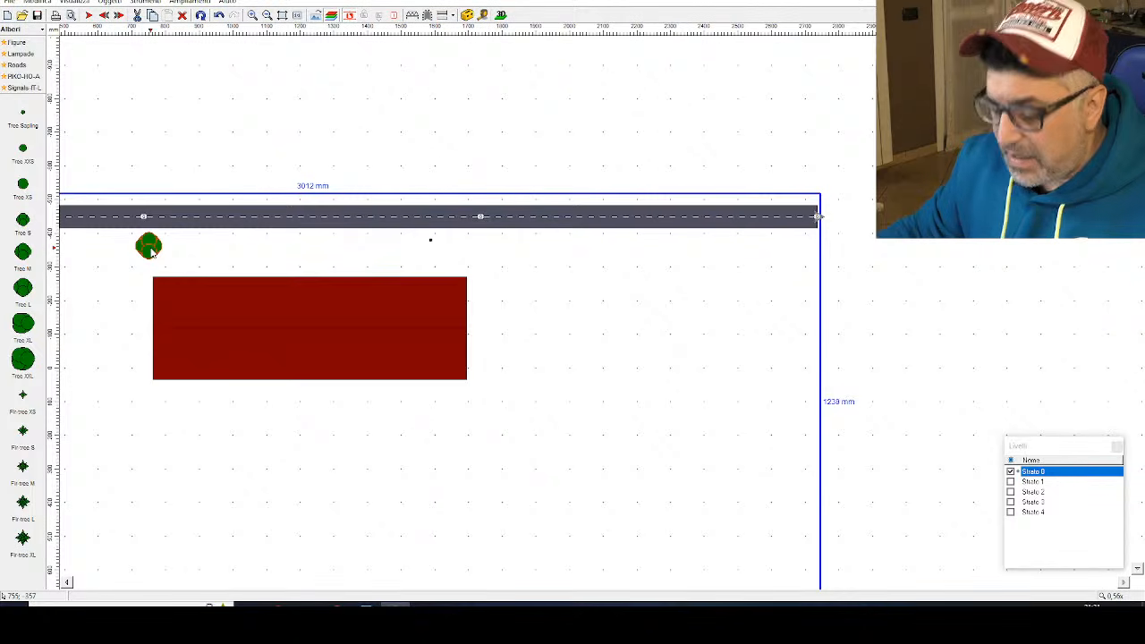
Step: Copy and paste the Tree S, and move the duplicate beside the first tree along the road
right_click(155, 251)
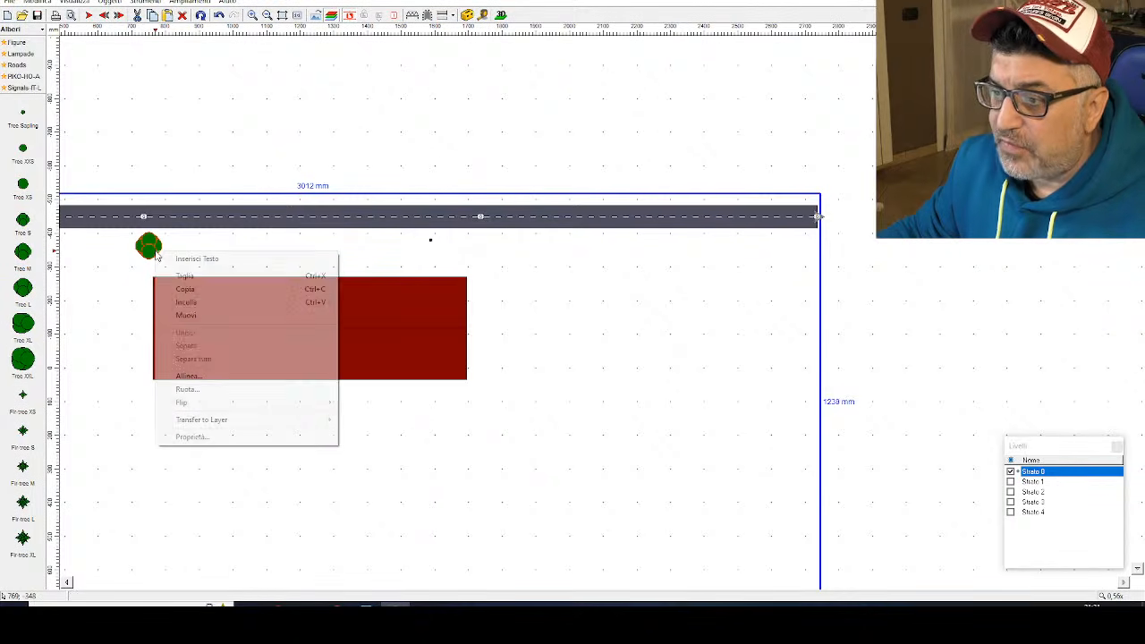
left_click(184, 289)
right_click(205, 260)
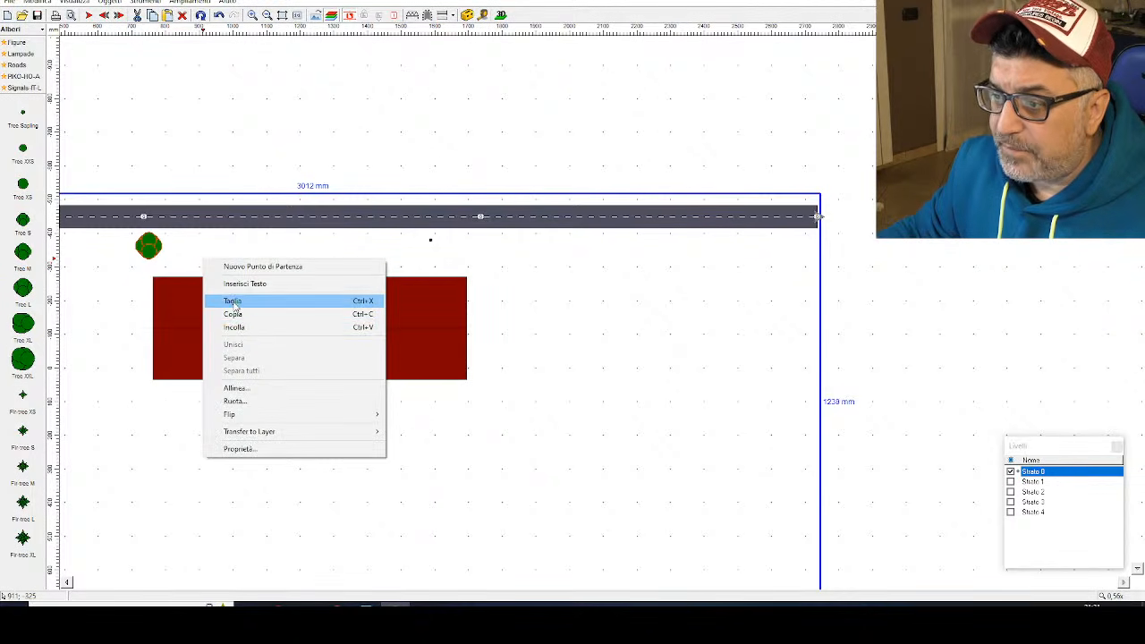
left_click(235, 333)
right_click(155, 251)
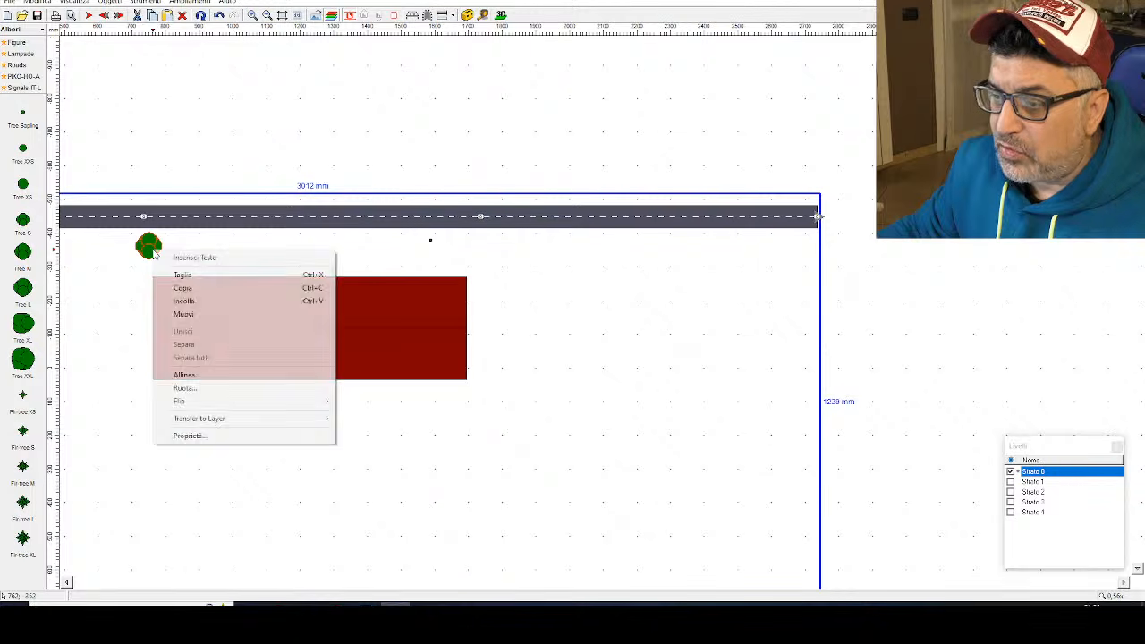
left_click(154, 250)
right_click(152, 247)
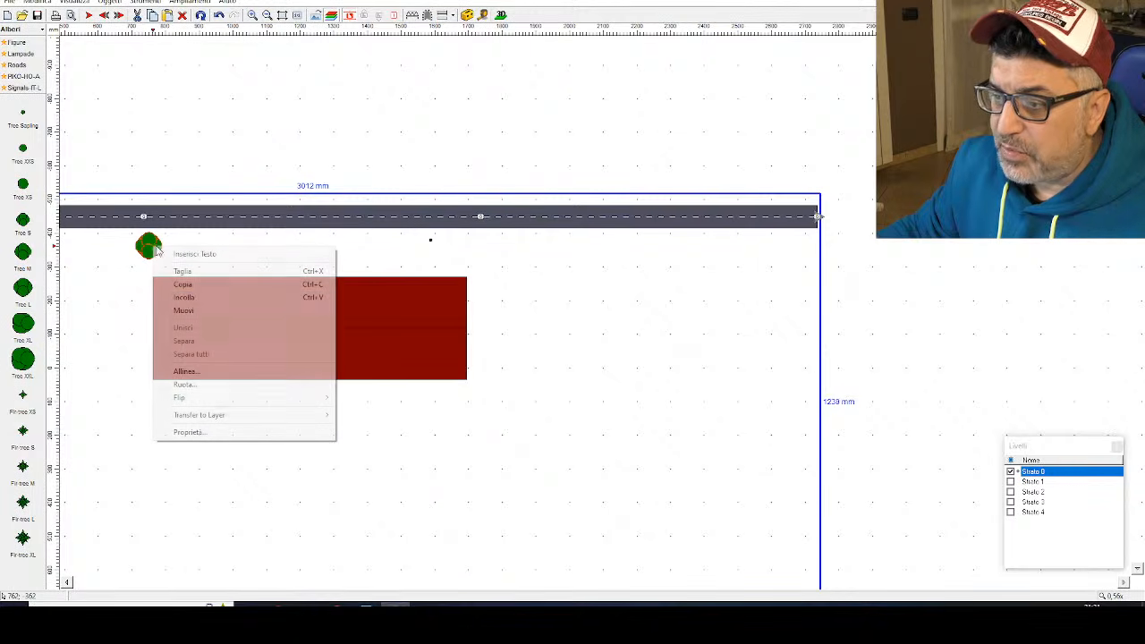
left_click(186, 310)
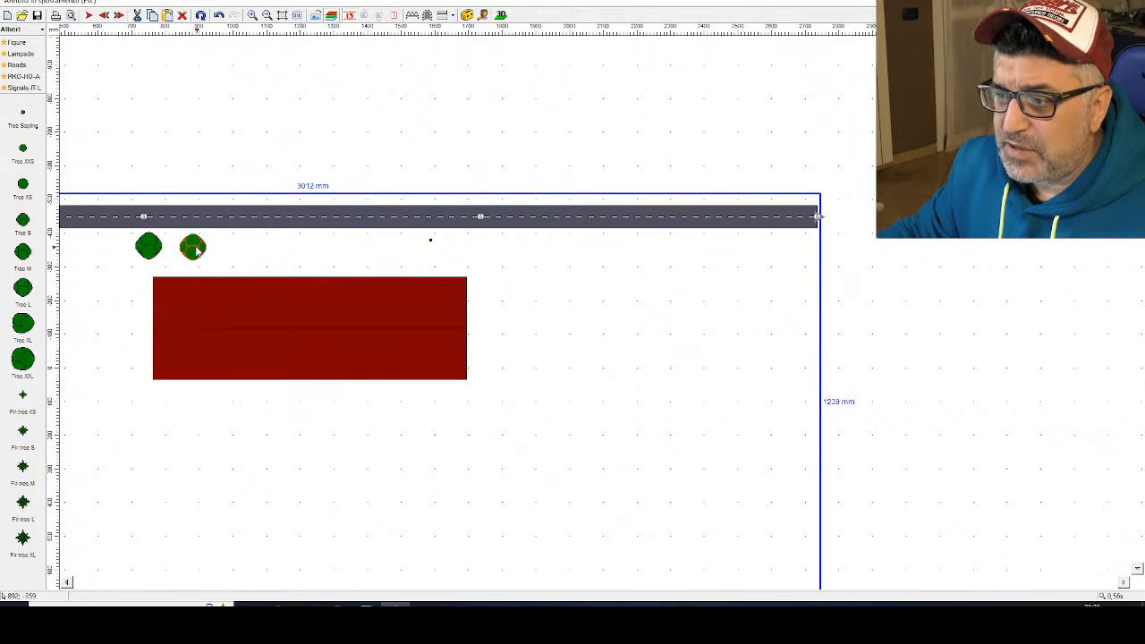
left_click(191, 249)
Step: Paste another Tree S and place it to the right of the second tree, continuing the row behind the station
right_click(188, 253)
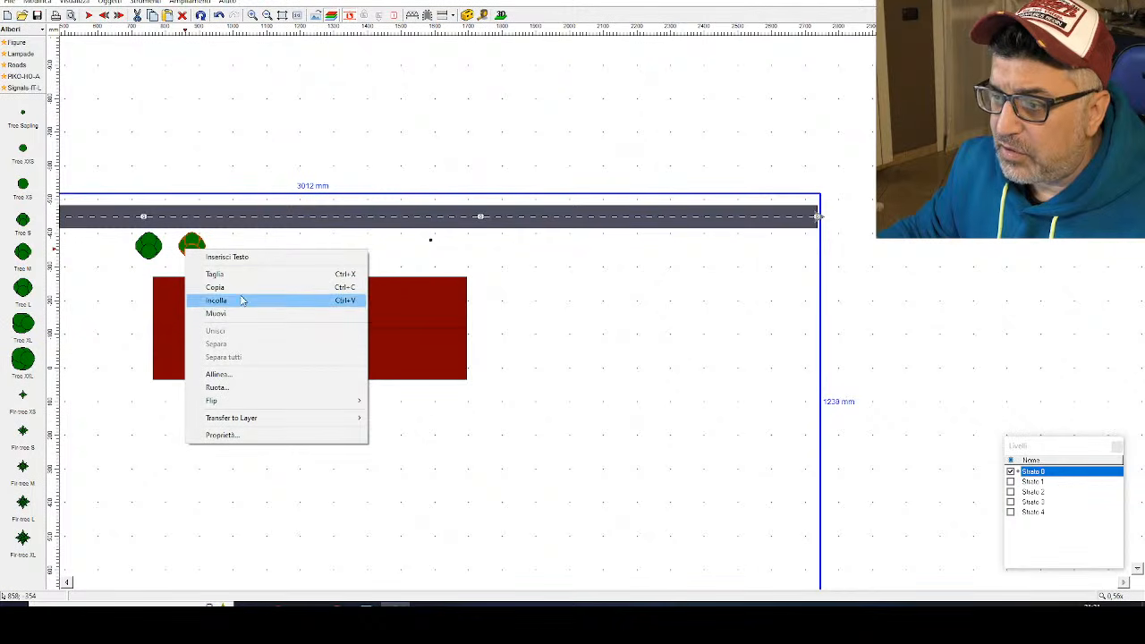
left_click(229, 298)
right_click(156, 248)
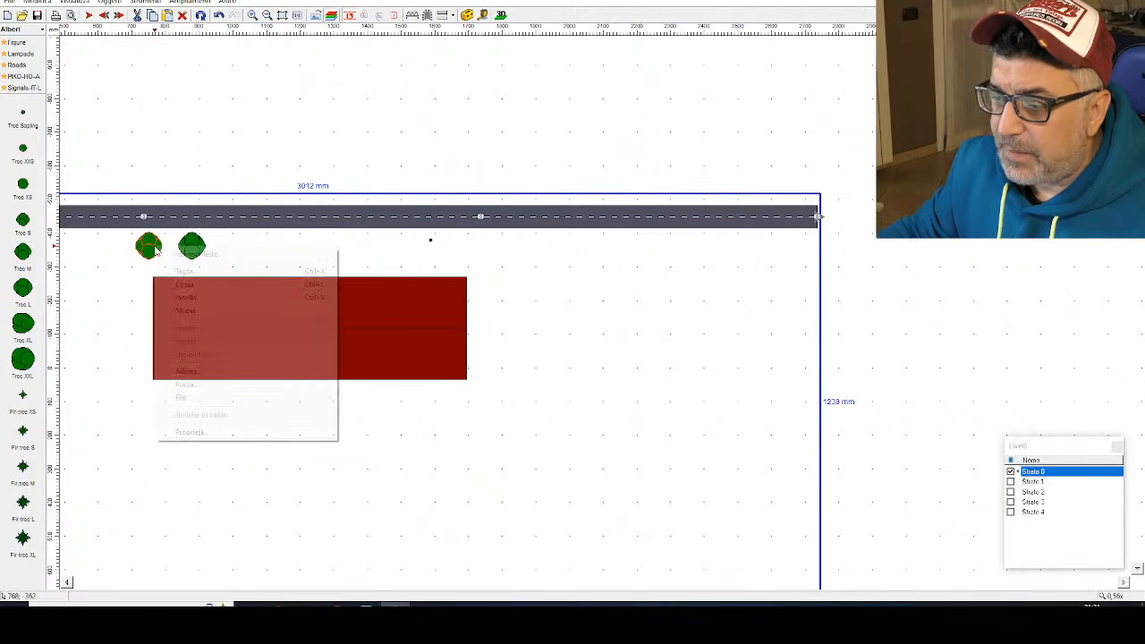
left_click(190, 299)
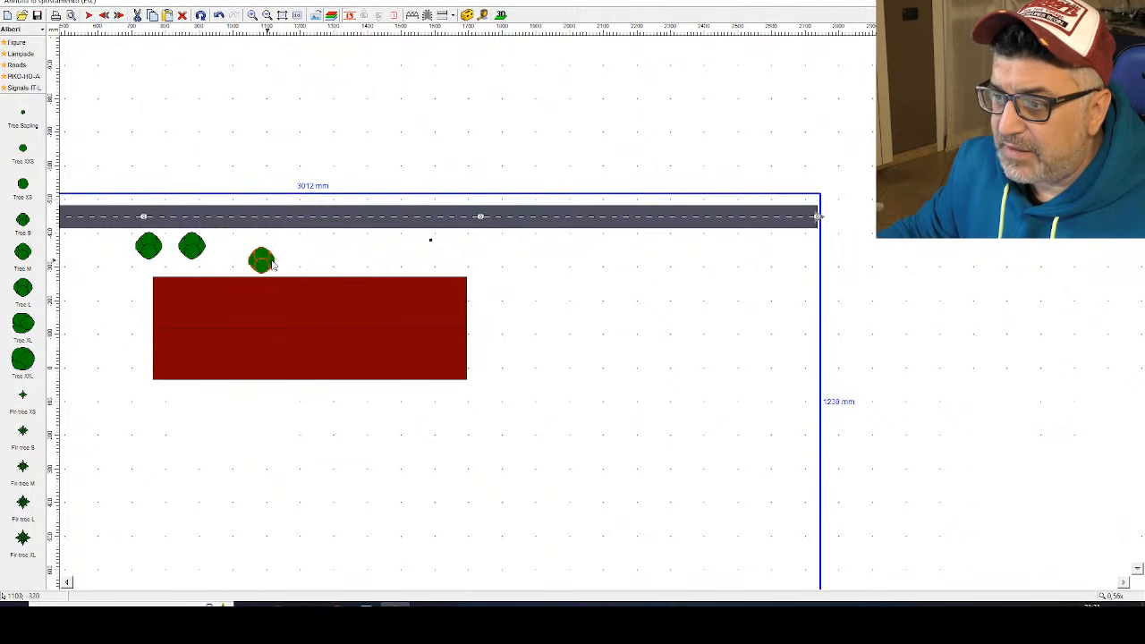
left_click(238, 253)
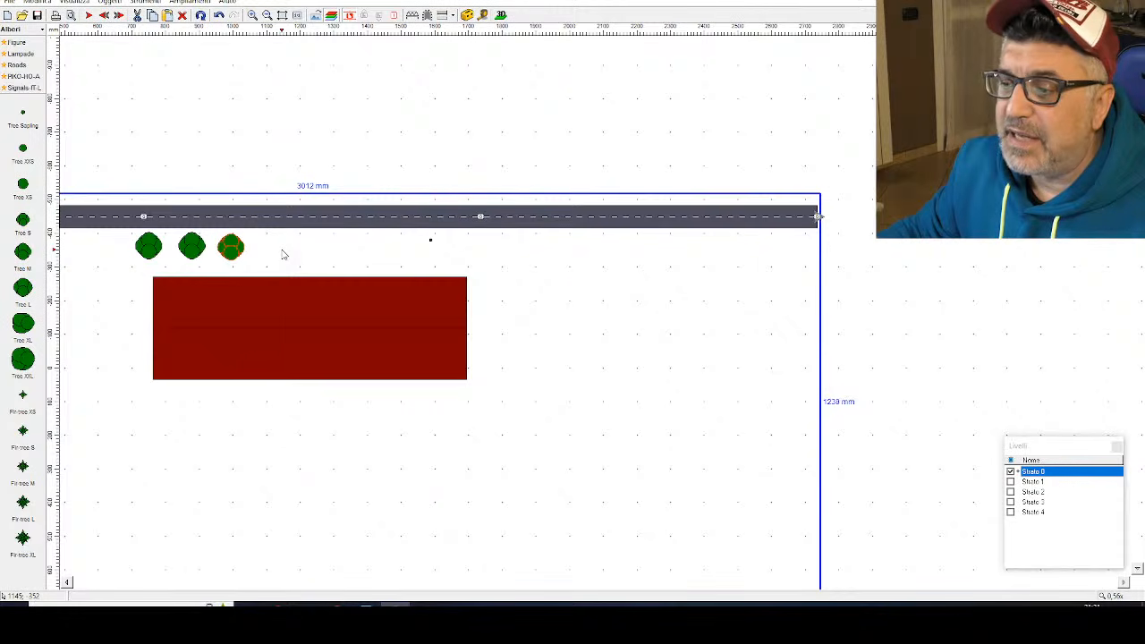
right_click(283, 255)
left_click(258, 264)
Step: Inspect the row of three trees behind the station block in the 3D view and return to the plan
left_click(500, 15)
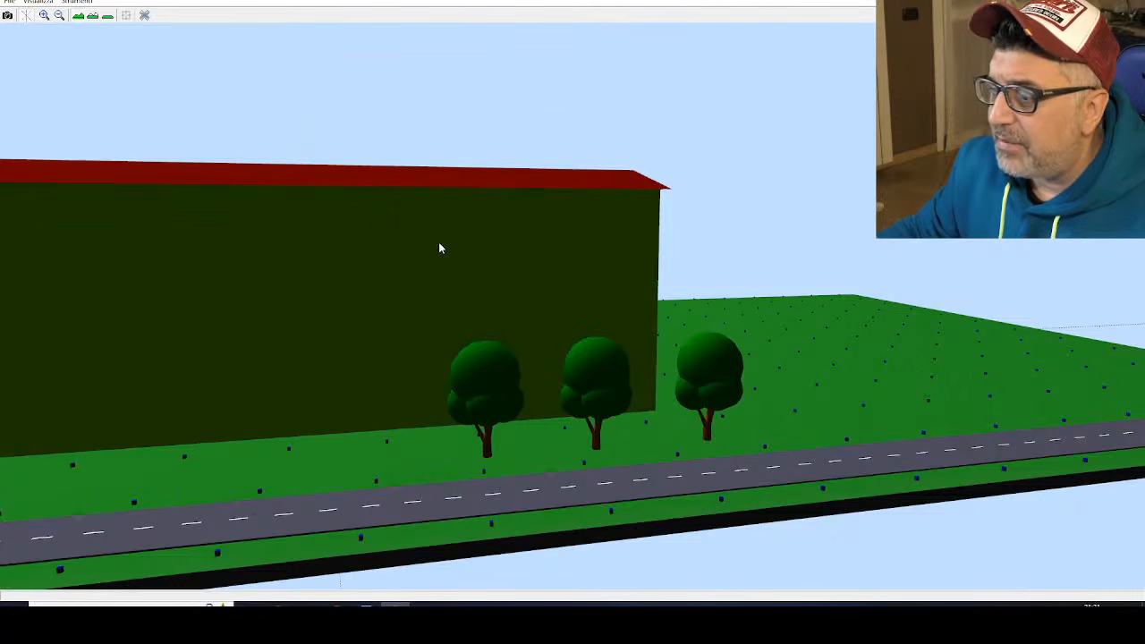
left_click_drag(439, 242, 269, 293)
left_click(144, 16)
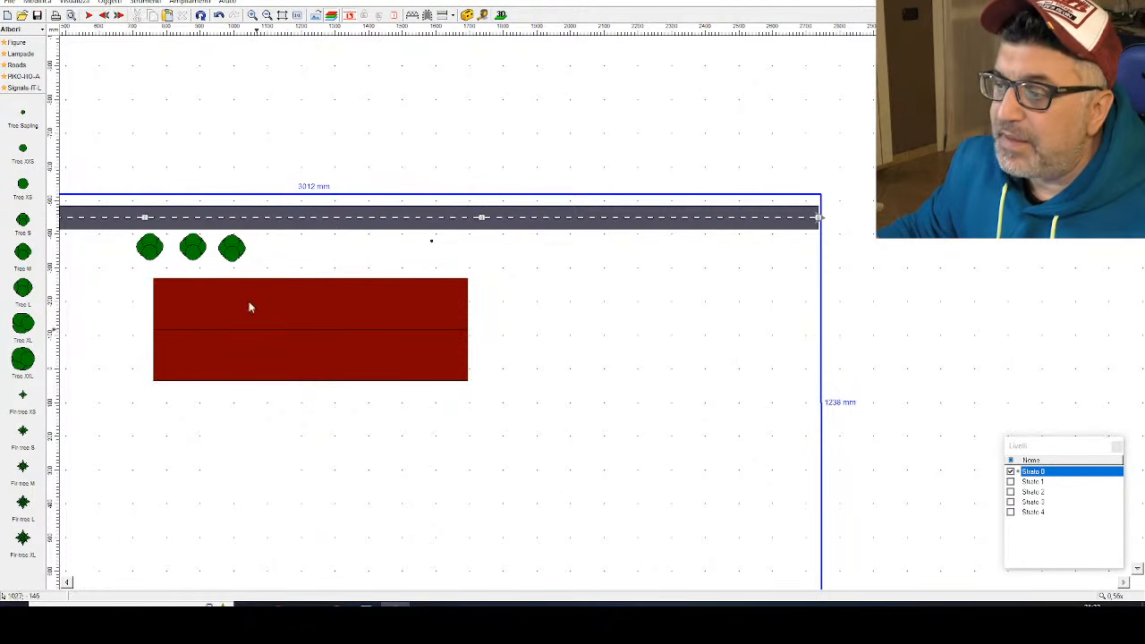
scroll(193, 449, "down", 2)
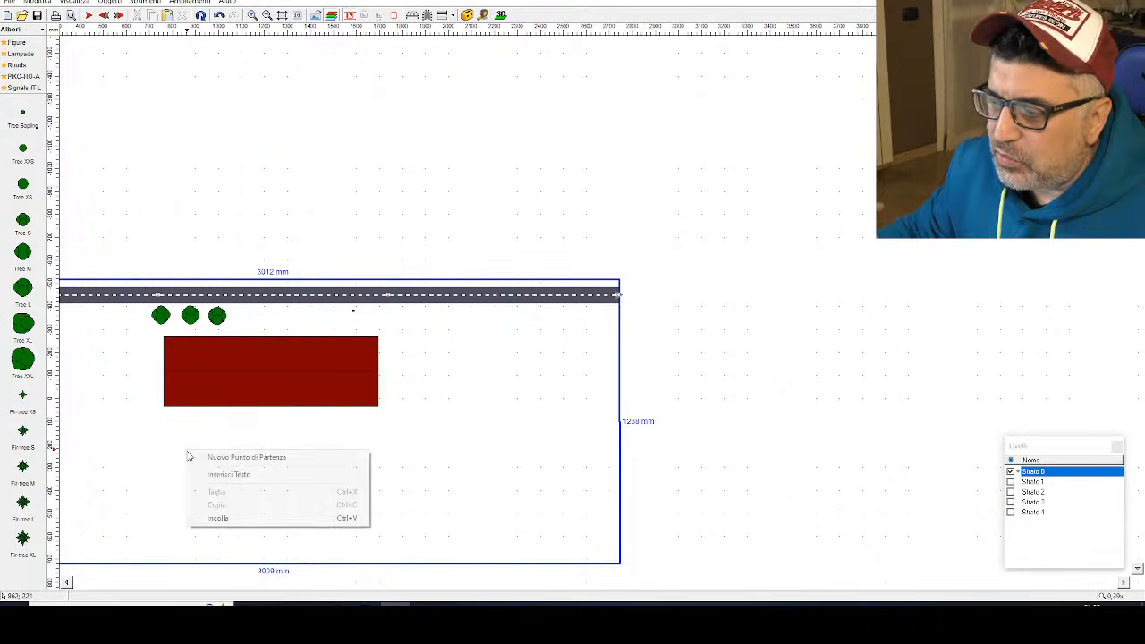
right_click(185, 451)
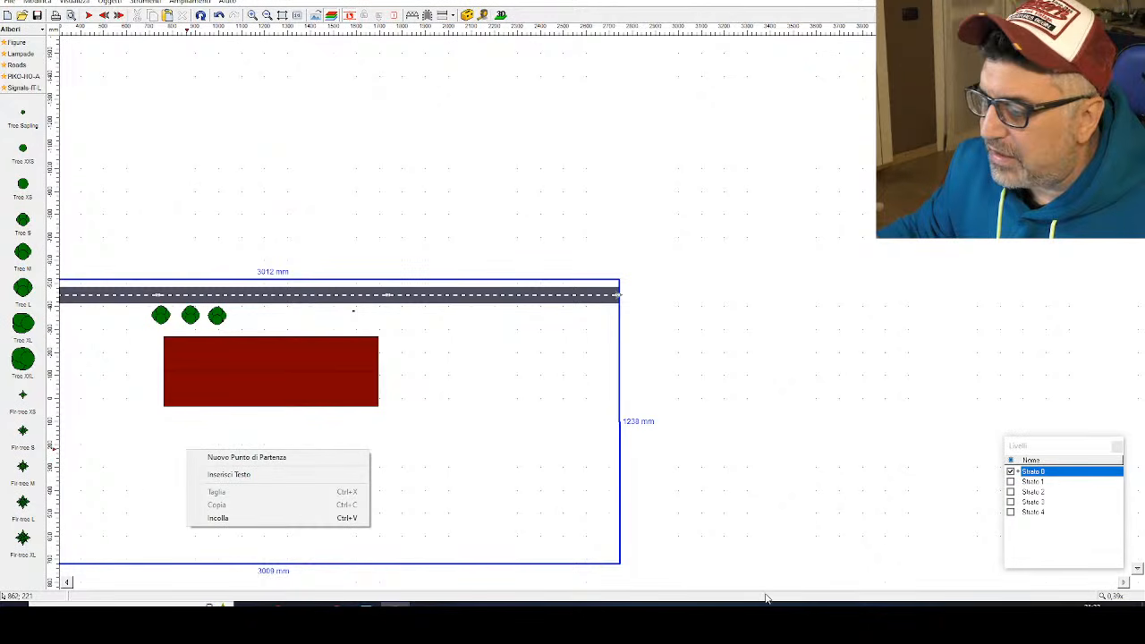
left_click(511, 249)
right_click_drag(332, 185, 575, 144)
scroll(532, 210, "up", 1)
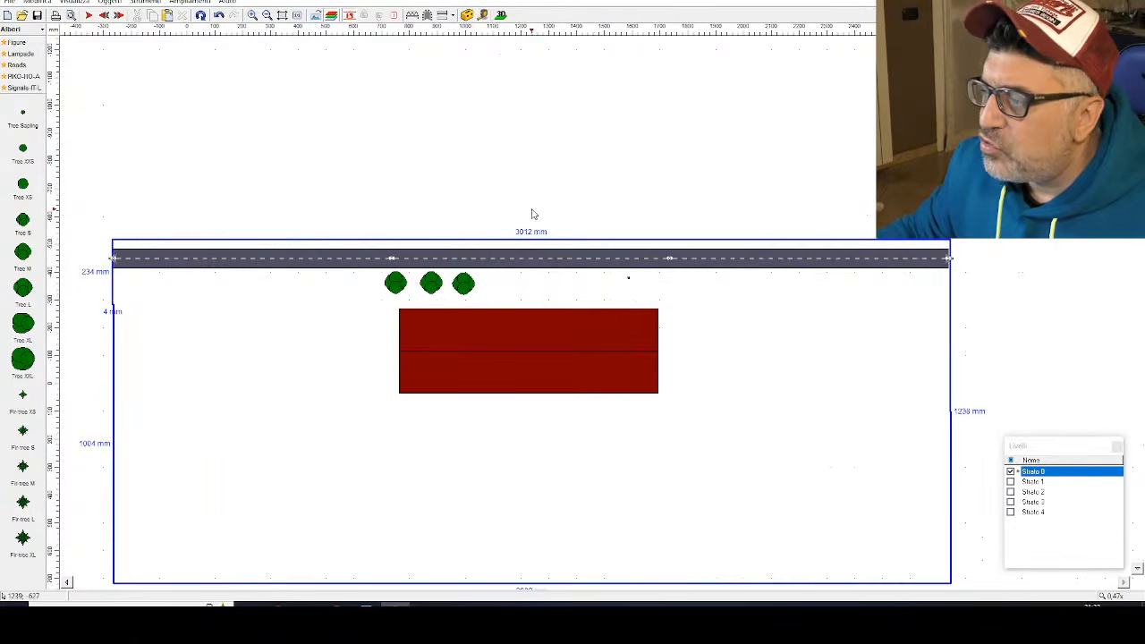
scroll(455, 184, "up", 1)
scroll(438, 190, "down", 2)
right_click_drag(426, 199, 449, 155)
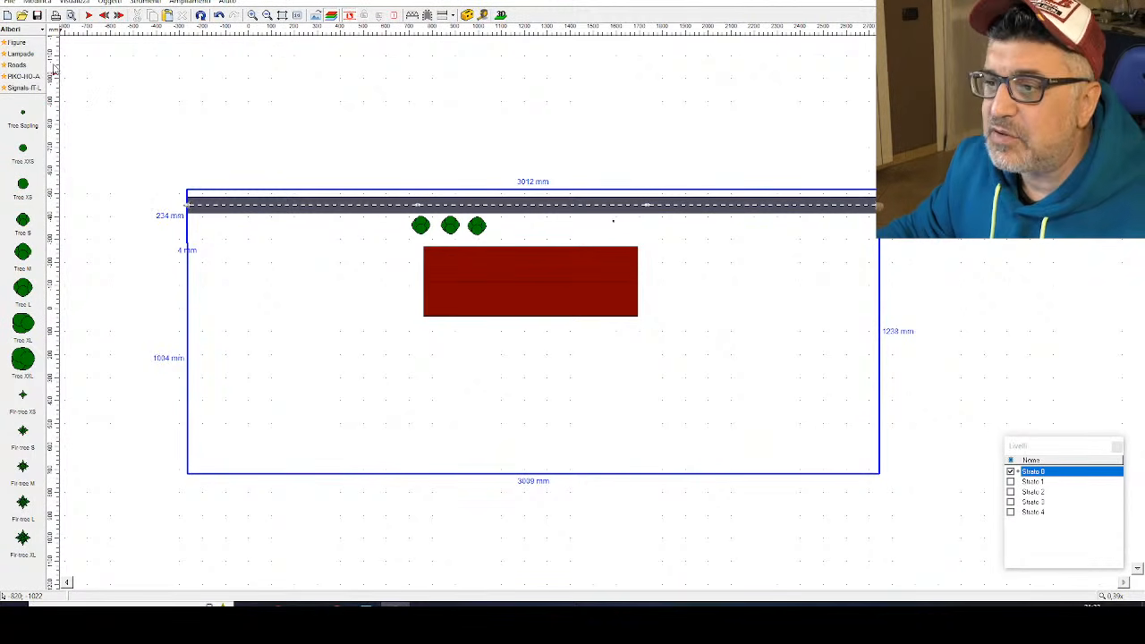
Step: Load the HO-scale PIKO-HO-A A-track library and try to add a G231 straight without a starting point
left_click(42, 31)
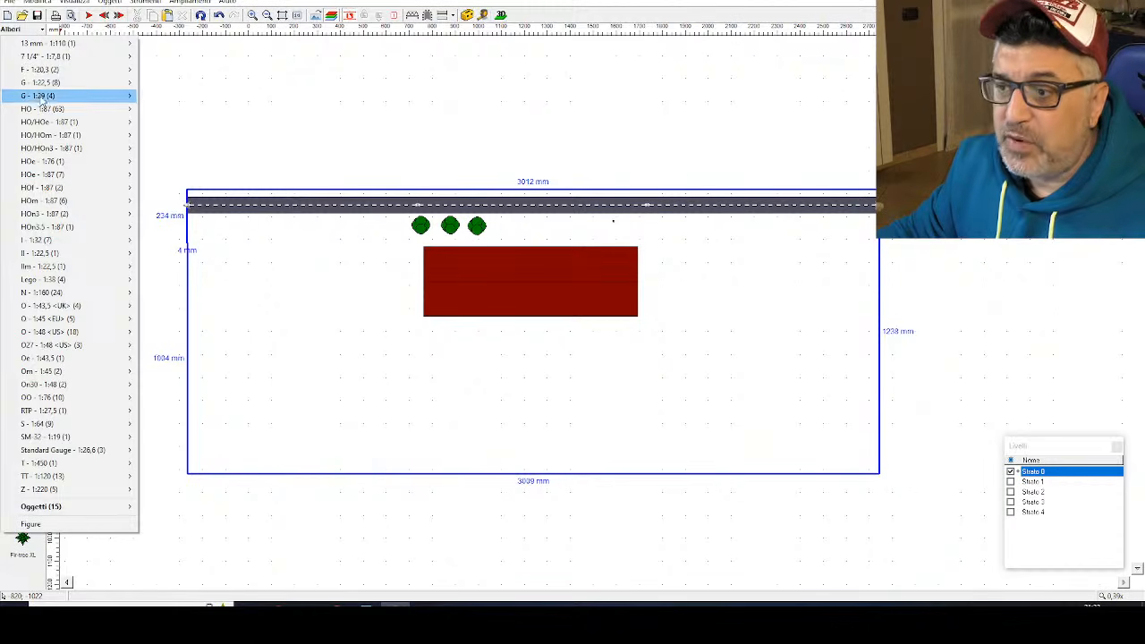
mouse_move(42, 109)
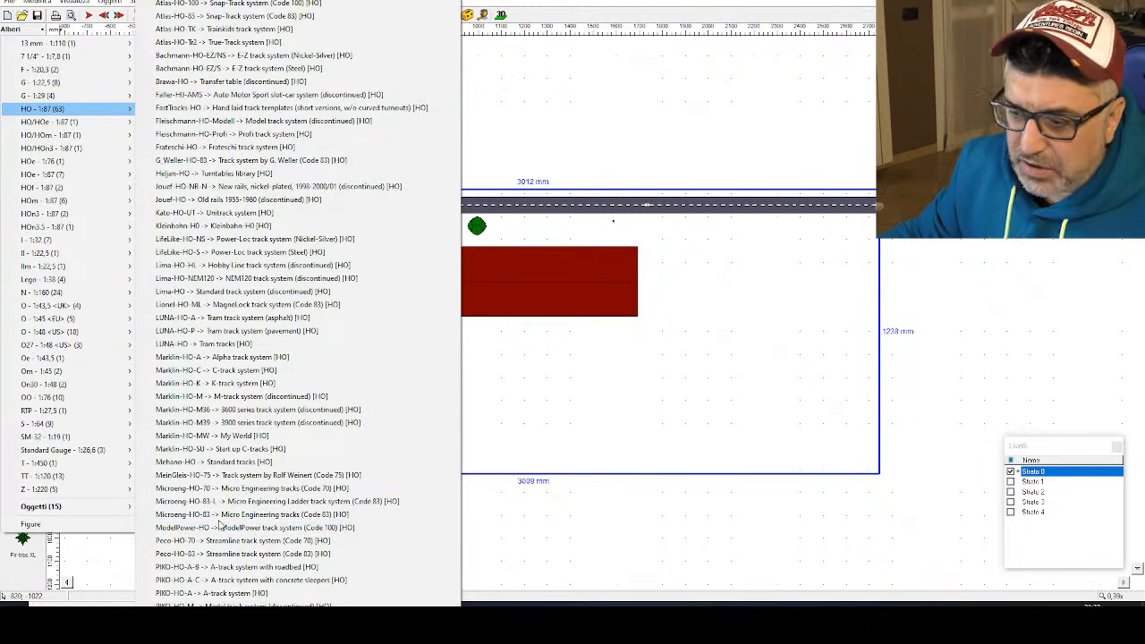
left_click(223, 596)
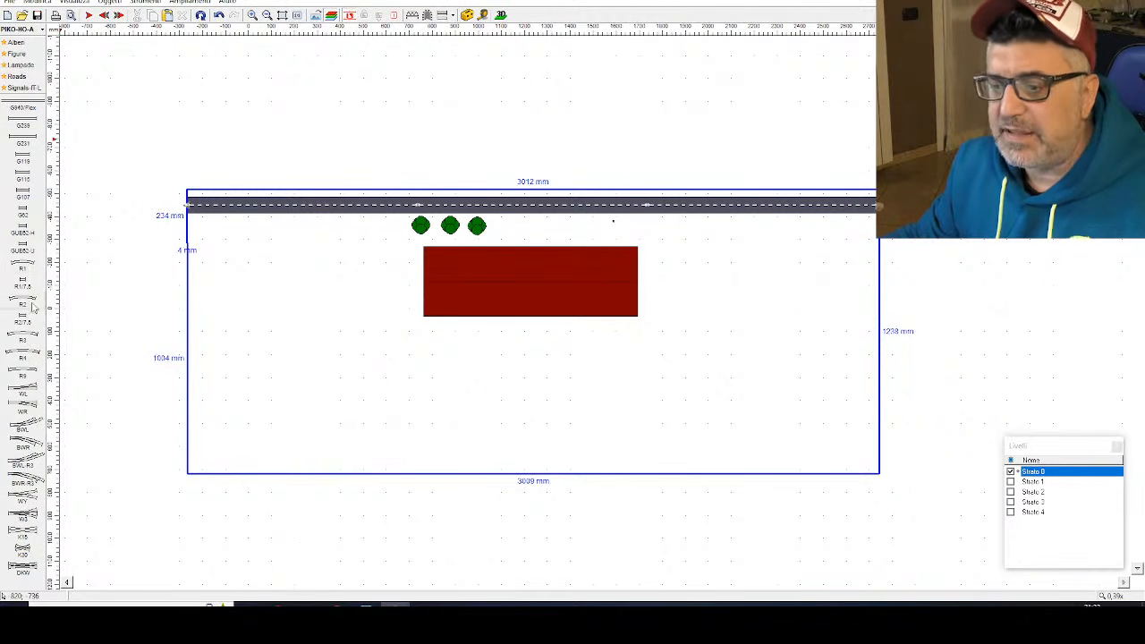
left_click(29, 143)
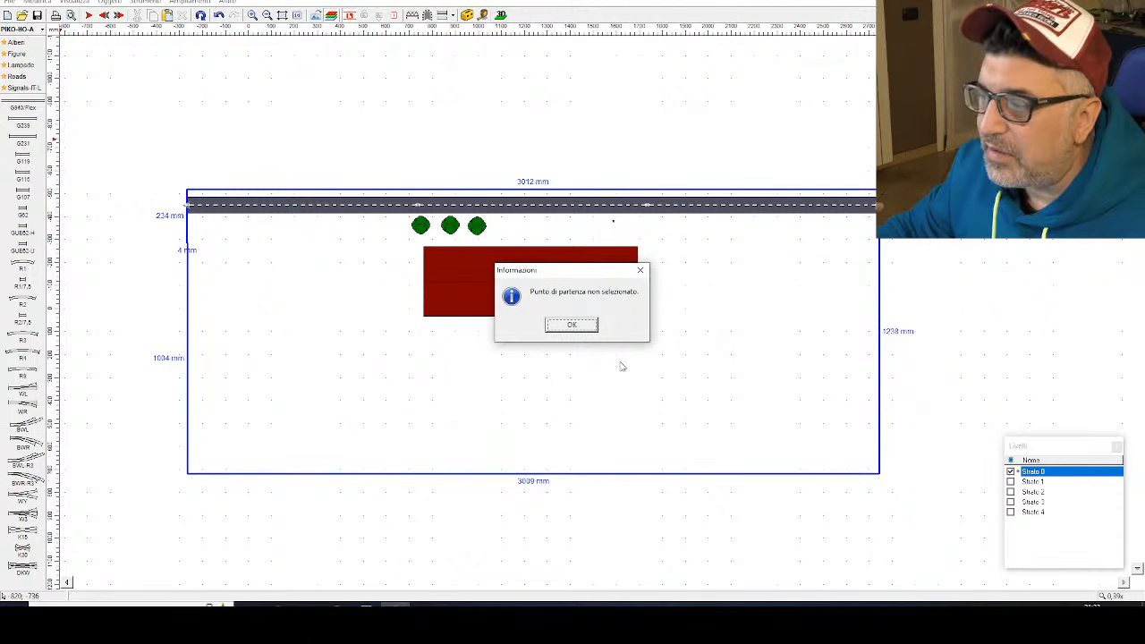
left_click(571, 324)
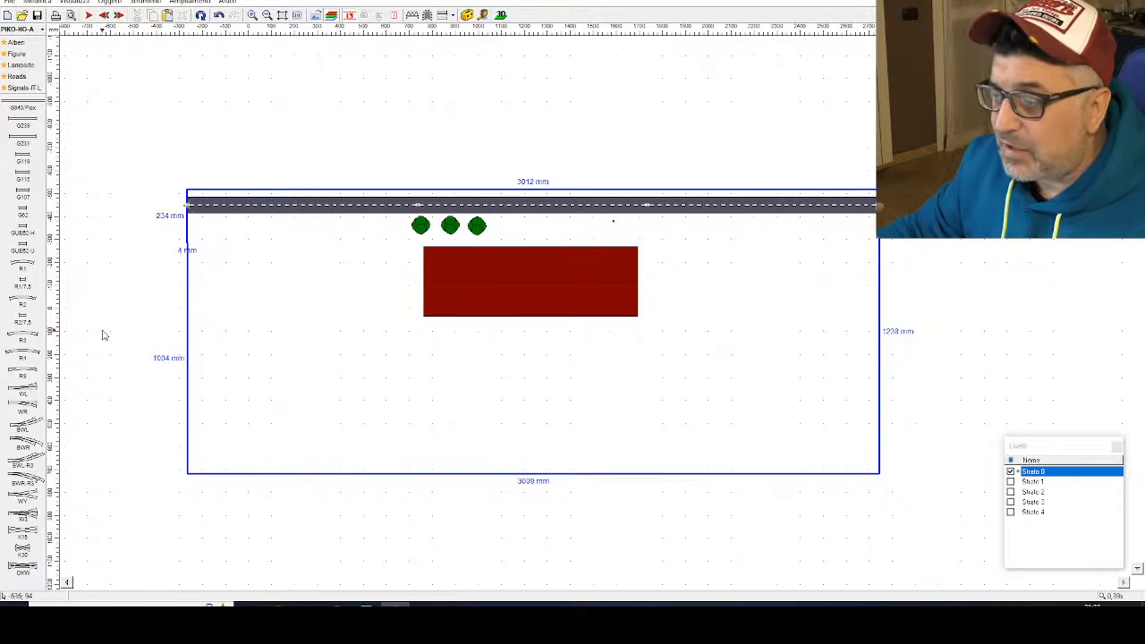
Step: Set a new track starting point on the baseboard's left edge, slightly below the level of the station block
scroll(108, 338, "up", 2)
scroll(173, 358, "up", 2)
scroll(728, 385, "down", 2)
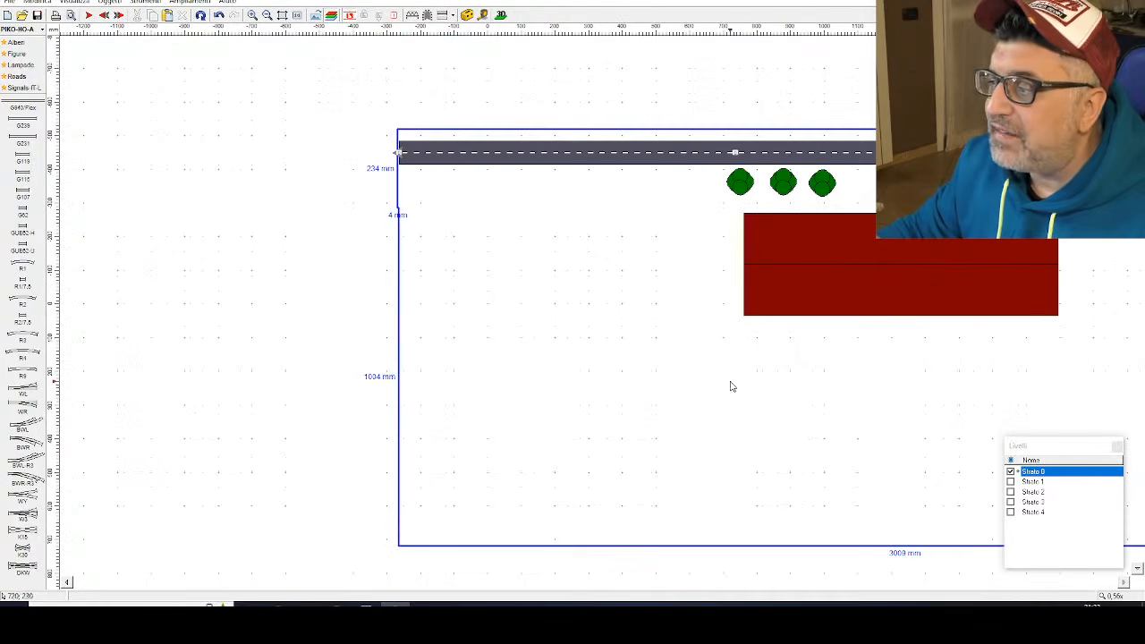
scroll(627, 343, "up", 1)
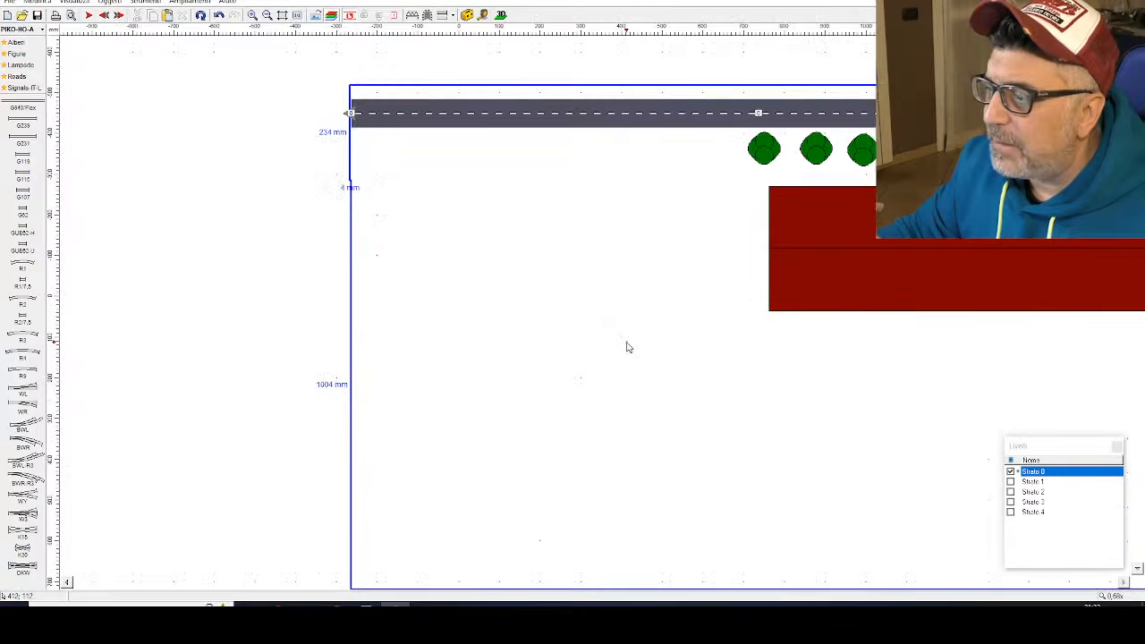
scroll(636, 355, "down", 1)
scroll(636, 355, "down", 1)
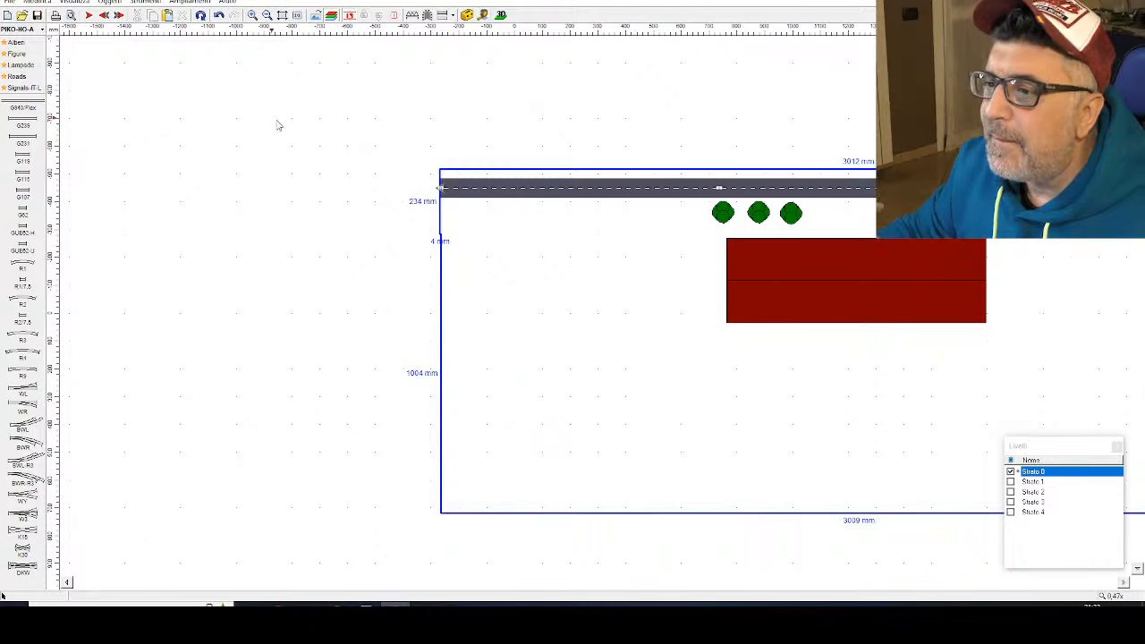
right_click(515, 310)
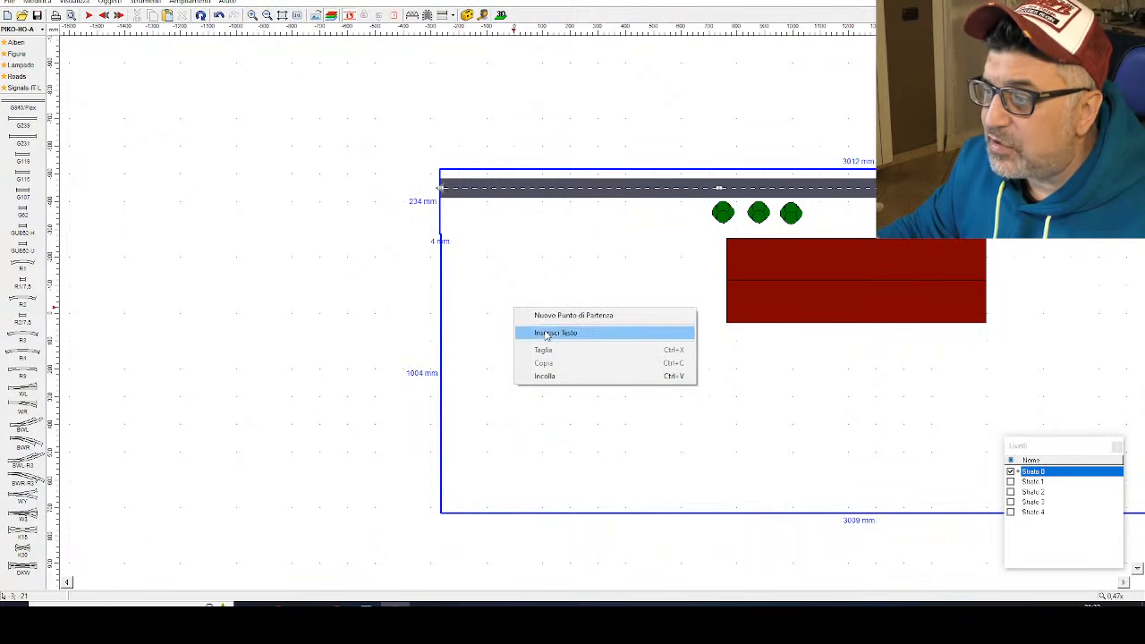
left_click(547, 318)
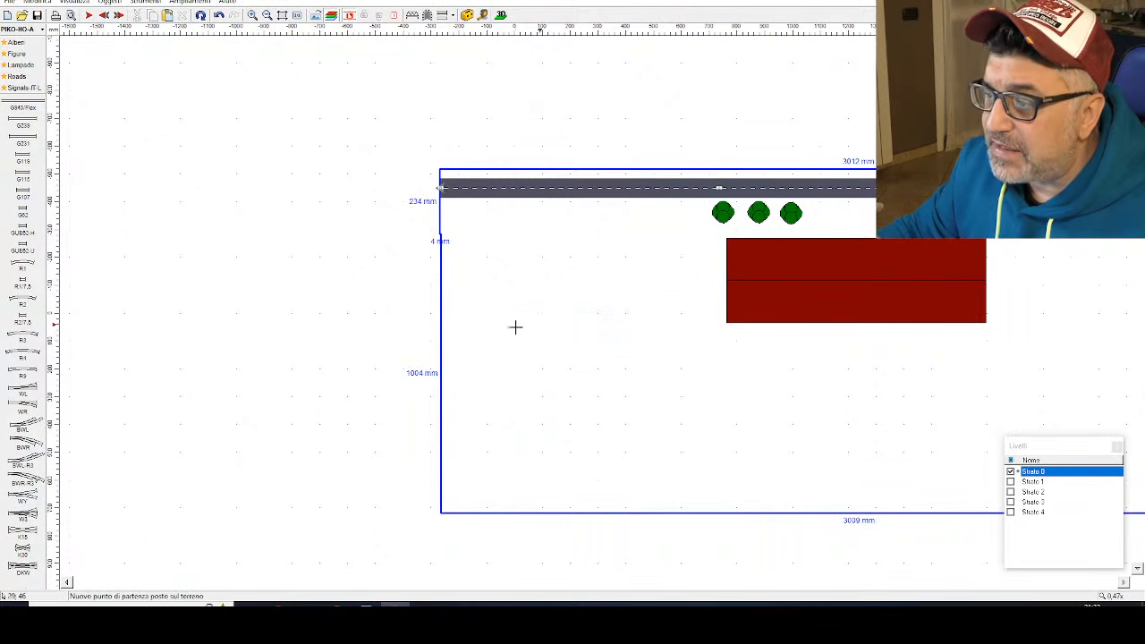
left_click(440, 339)
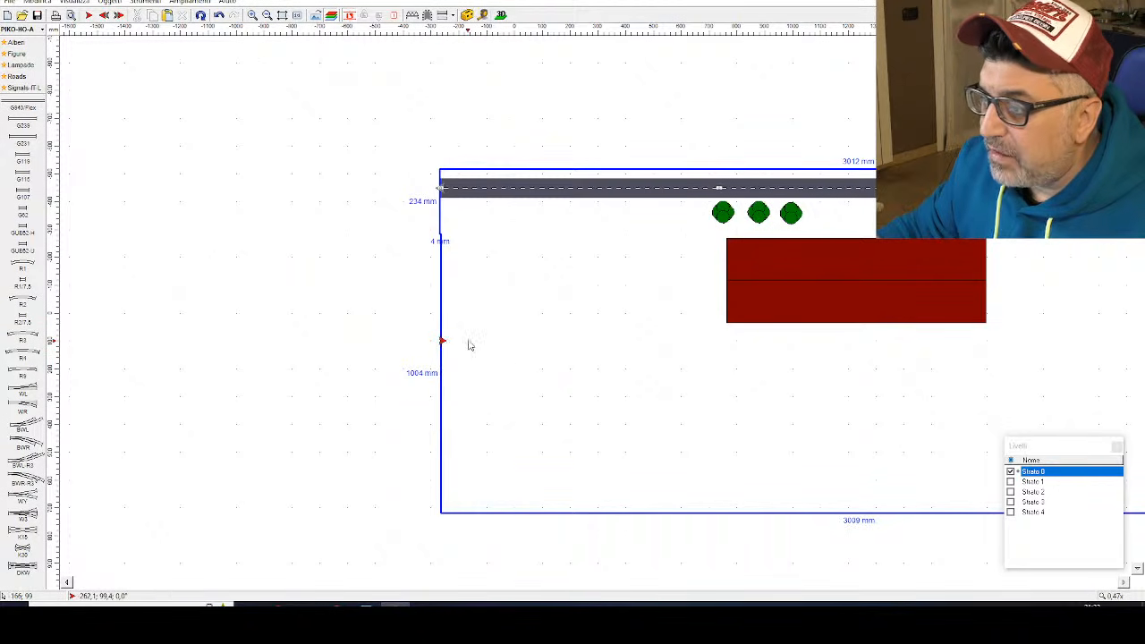
Step: Place a G231 straight at the starting point on the baseboard's left edge and close the layers window
scroll(477, 327, "up", 5)
scroll(416, 400, "down", 4)
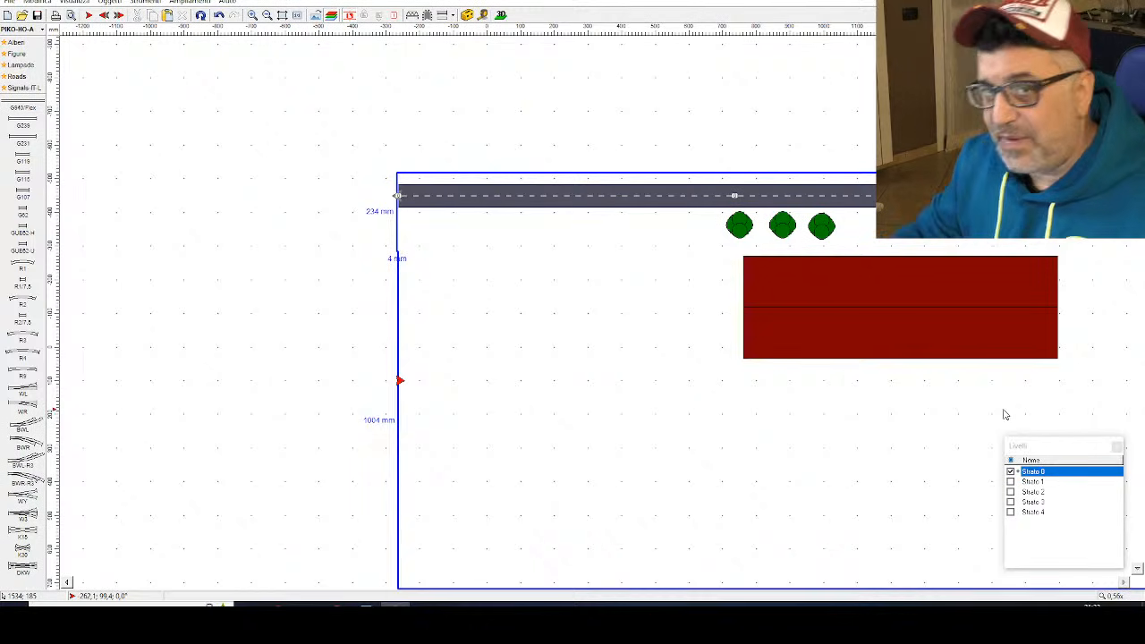
scroll(854, 447, "up", 2)
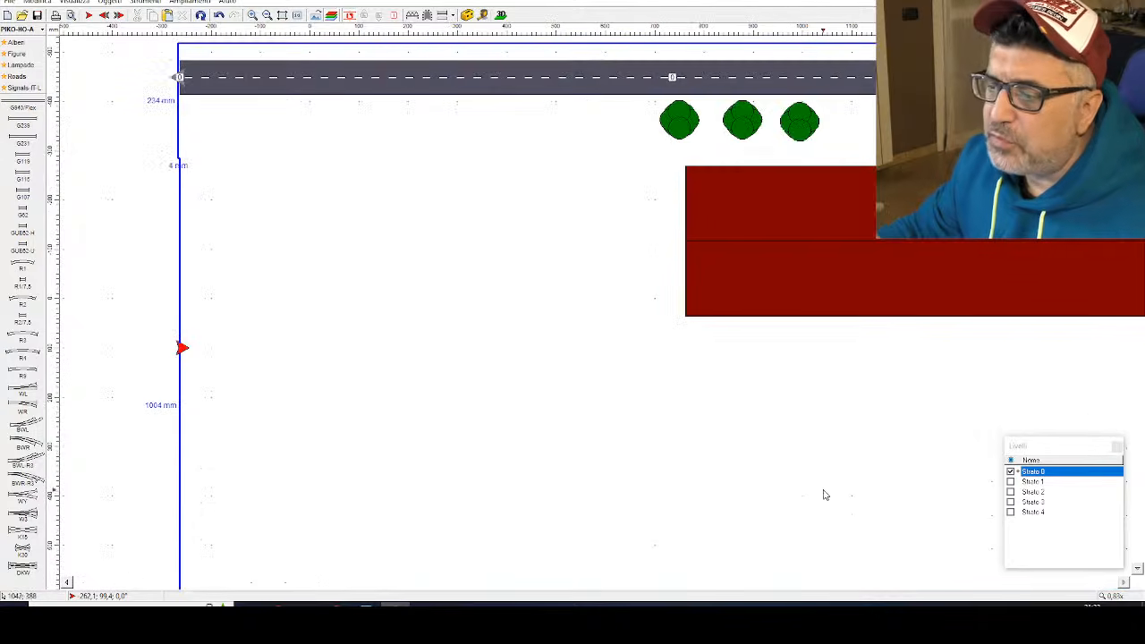
left_click(31, 141)
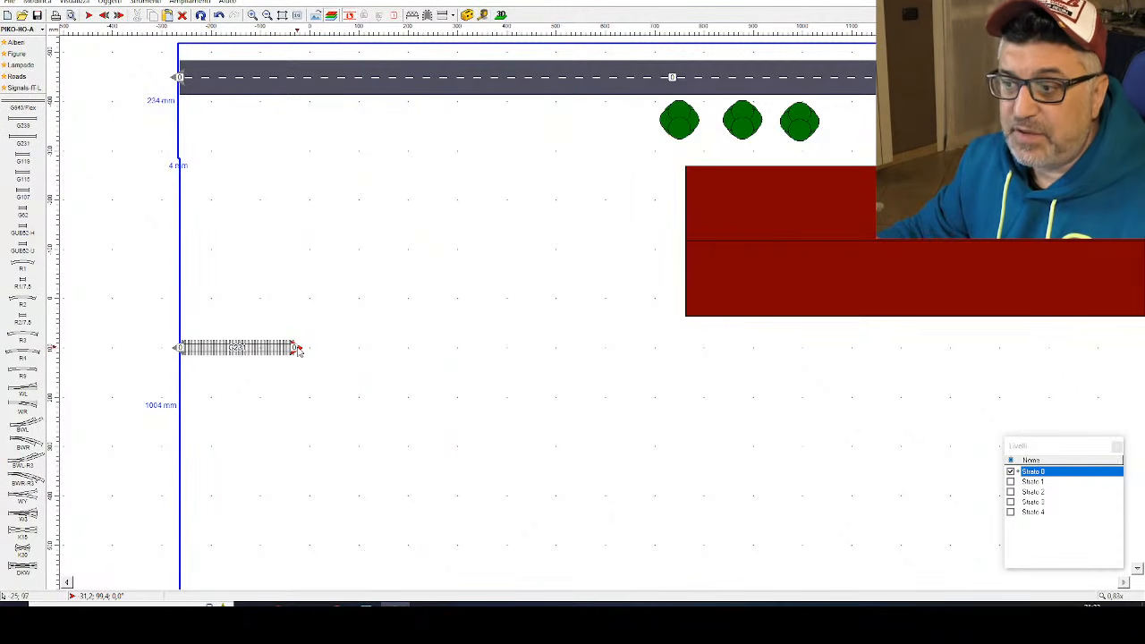
scroll(152, 366, "up", 4)
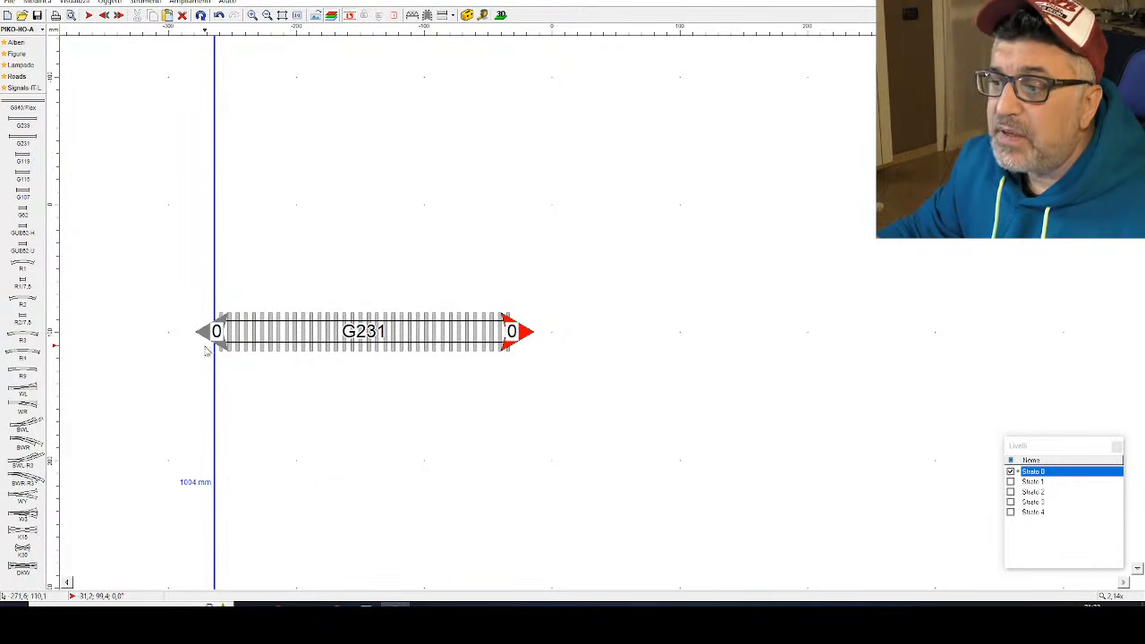
scroll(532, 385, "down", 3)
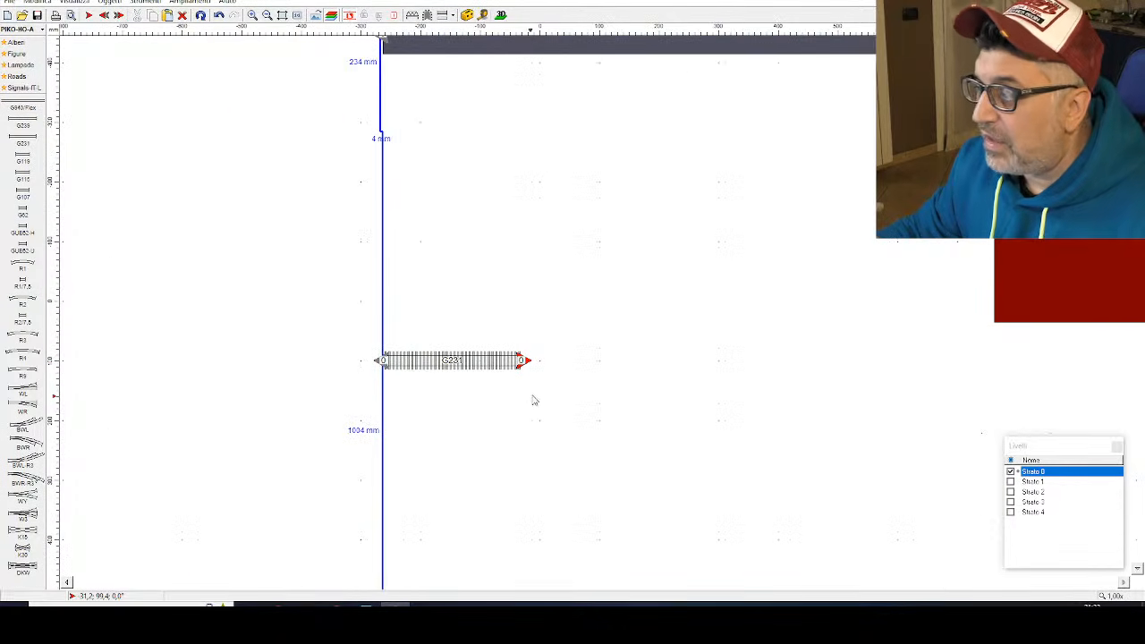
left_click(1117, 446)
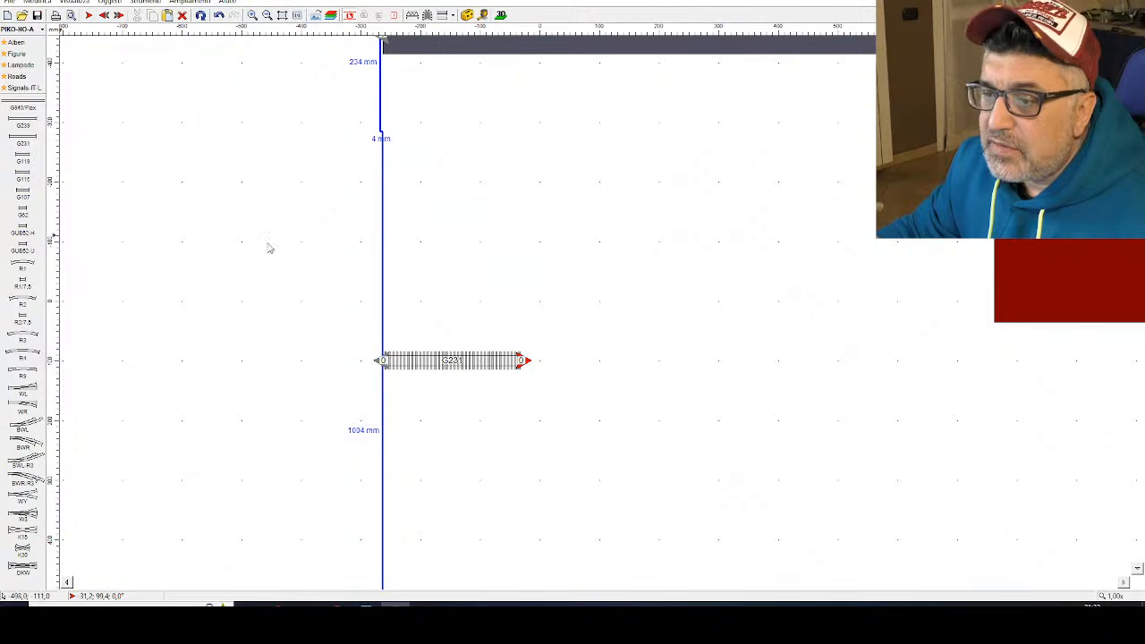
Step: Extend the track to the right with five more G231 straights
left_click(25, 143)
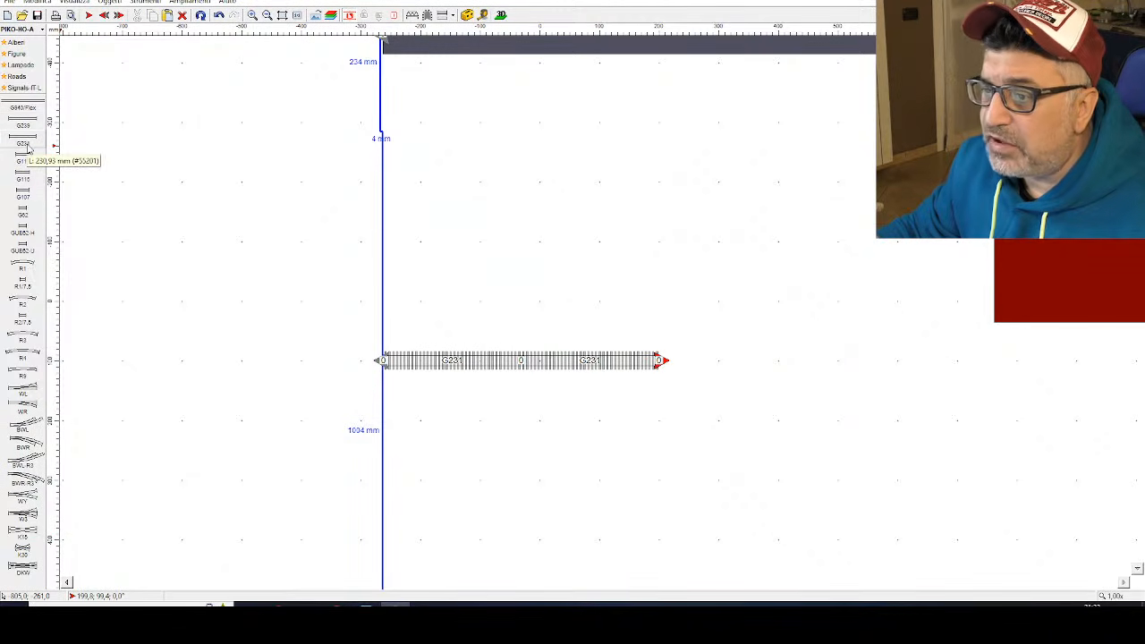
left_click(25, 143)
left_click(25, 143)
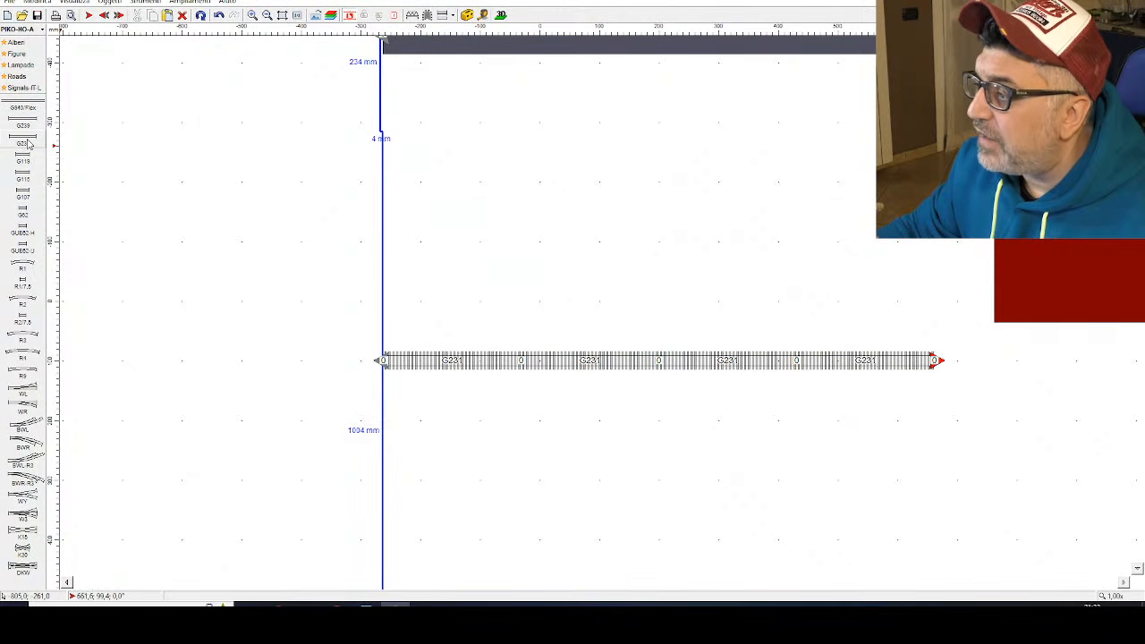
left_click(25, 143)
Step: Continue the track in front of the station with seven G239 straights, reaching past the baseboard's right edge
scroll(705, 472, "down", 2)
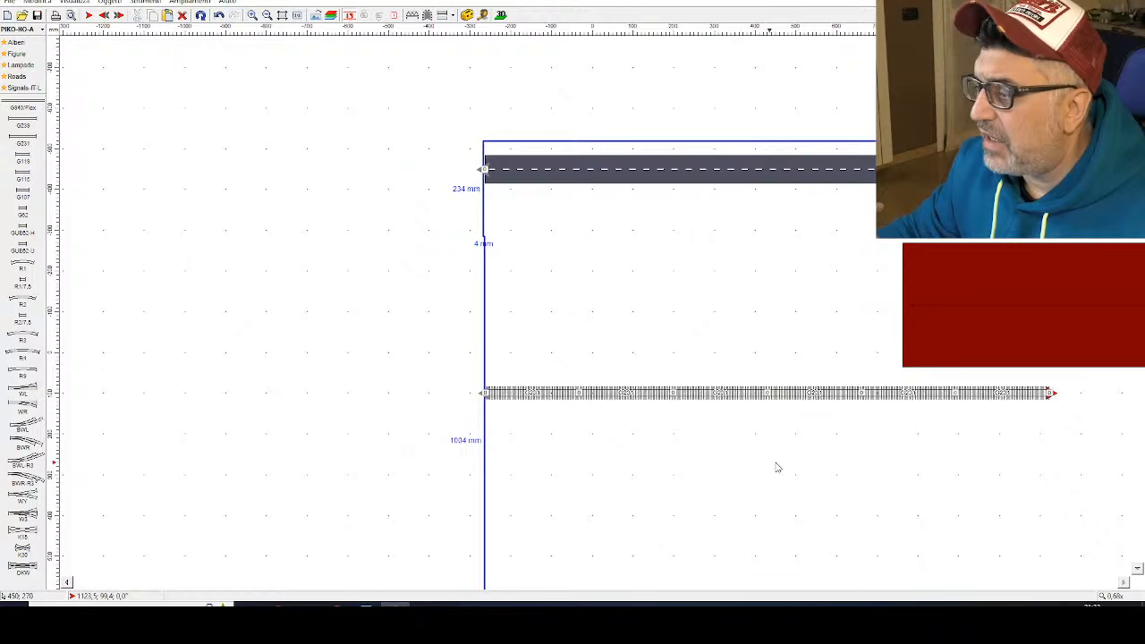
middle_click_drag(776, 464, 443, 359)
scroll(445, 364, "down", 2)
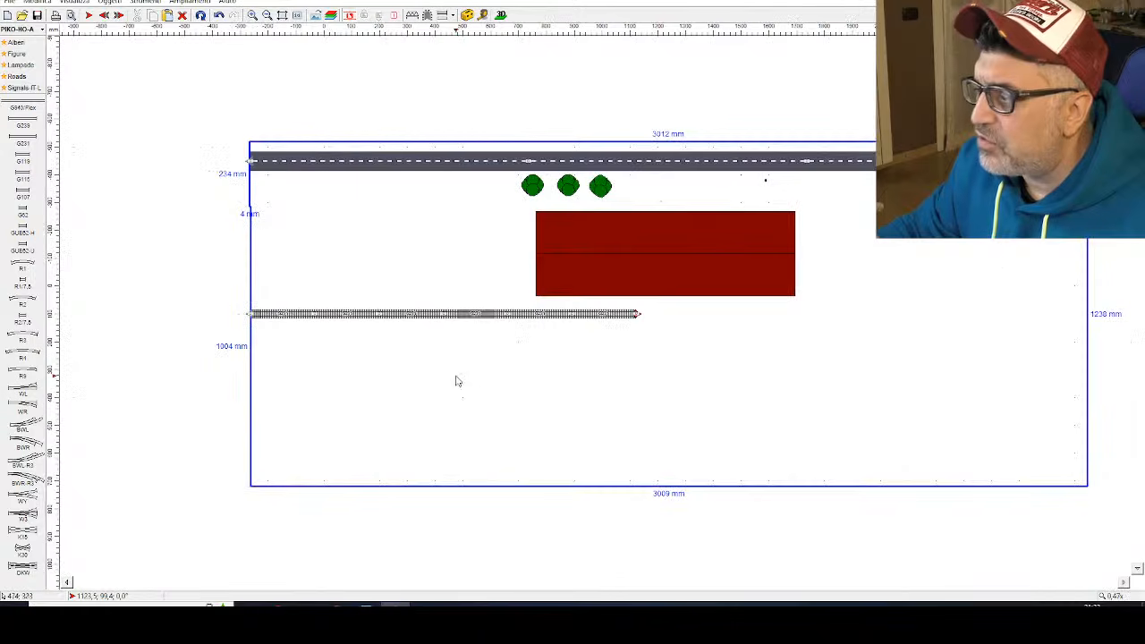
left_click(28, 126)
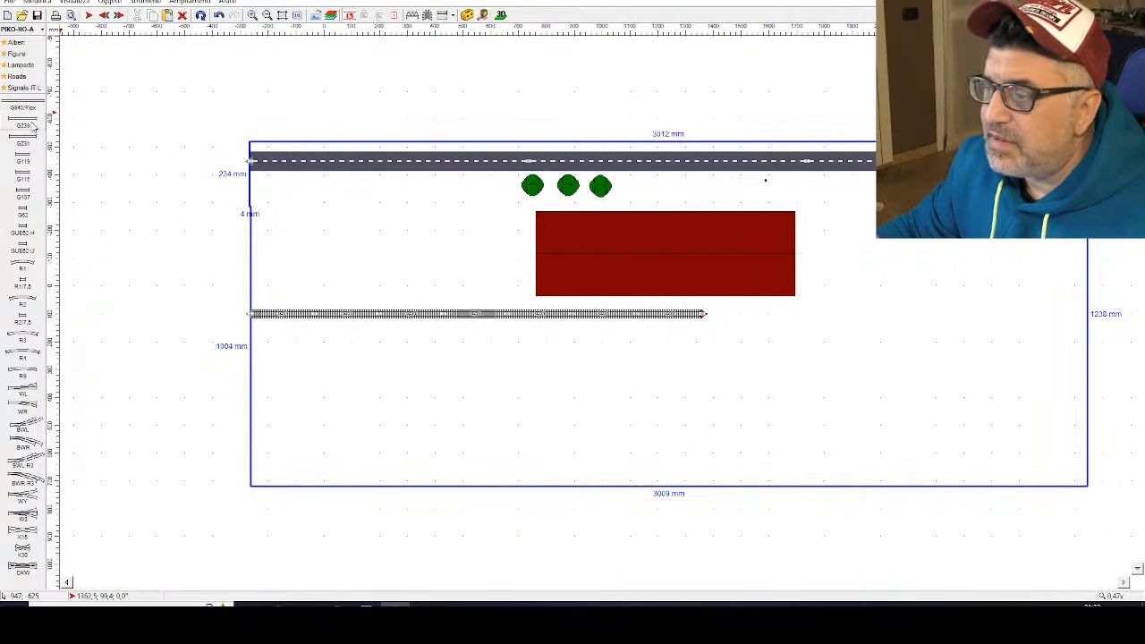
left_click(29, 126)
double_click(27, 127)
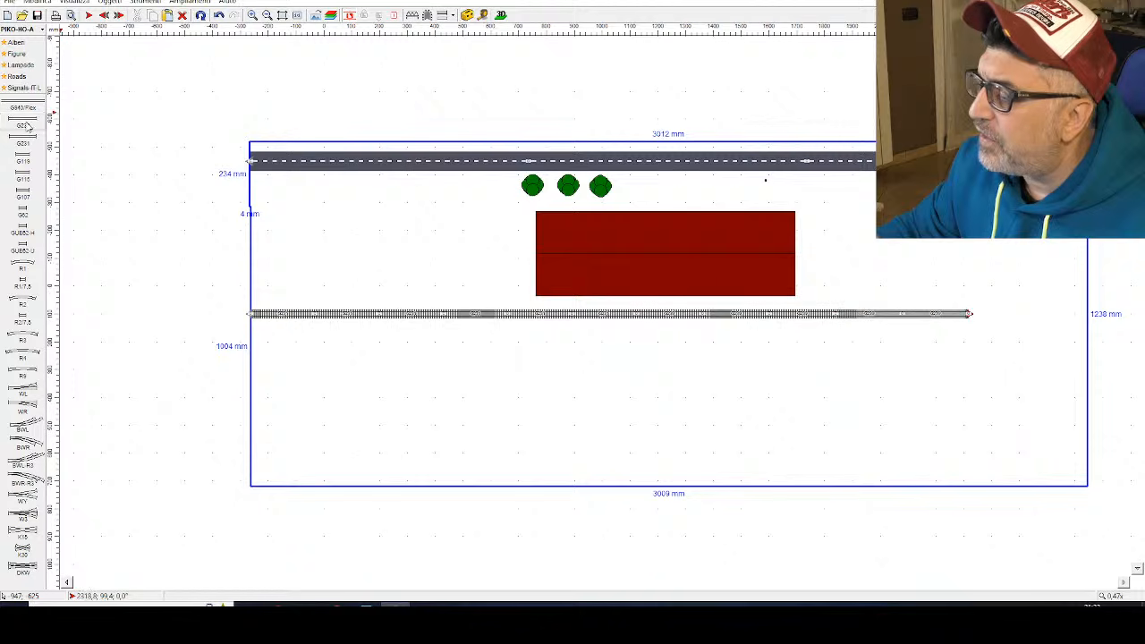
left_click(27, 127)
left_click(27, 127)
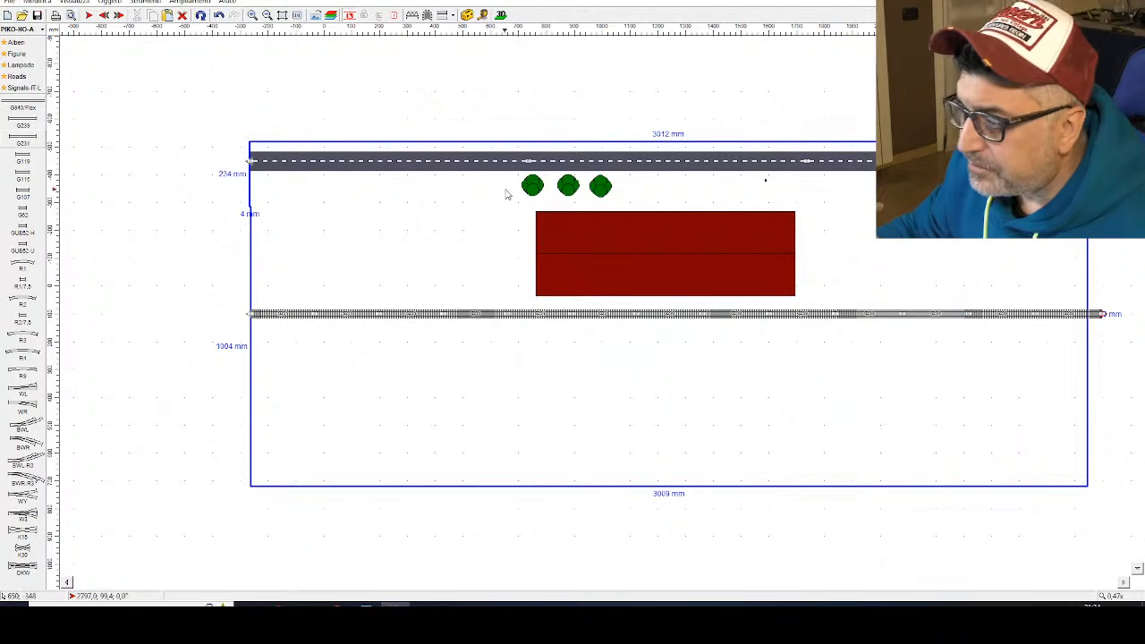
Step: Inspect the straight track in front of the station in the 3D view, then return to the whole plan
right_click(710, 384)
left_click(500, 15)
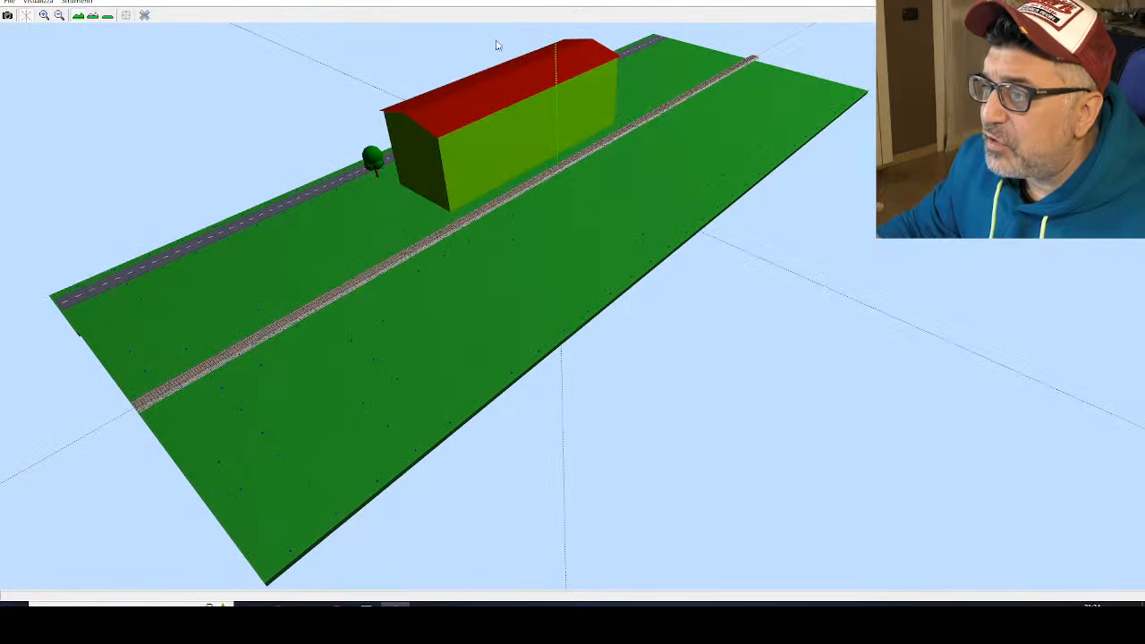
mouse_move(417, 238)
left_mouse_down()
mouse_move(337, 245)
mouse_move(391, 222)
mouse_move(363, 229)
mouse_move(357, 245)
mouse_move(249, 270)
mouse_move(271, 249)
mouse_move(310, 252)
mouse_move(256, 251)
mouse_move(310, 259)
mouse_move(309, 235)
mouse_move(291, 285)
mouse_move(303, 310)
mouse_move(284, 325)
mouse_move(335, 319)
mouse_move(218, 360)
mouse_move(401, 271)
mouse_move(391, 262)
mouse_move(415, 255)
mouse_move(401, 248)
left_mouse_up()
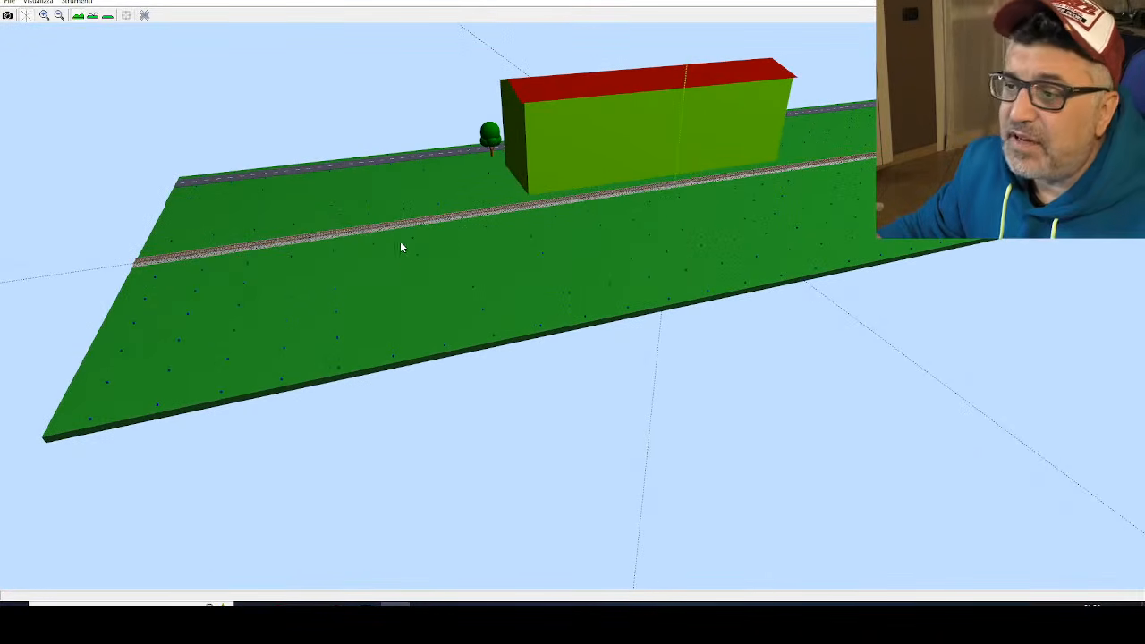
left_click(144, 15)
scroll(382, 299, "up", 1)
scroll(382, 298, "down", 1)
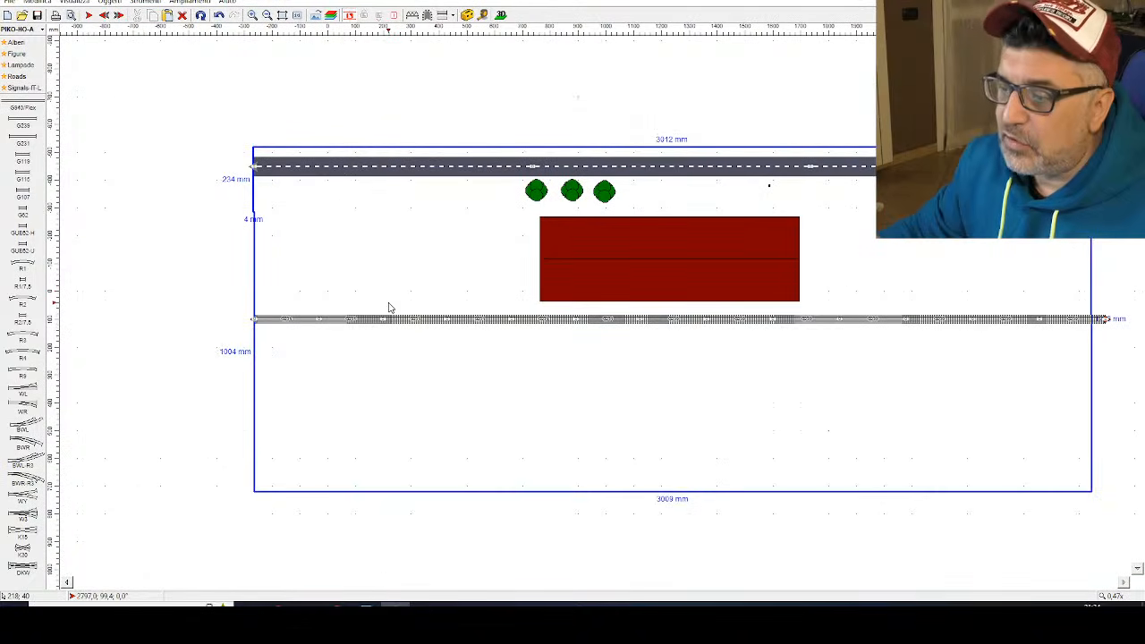
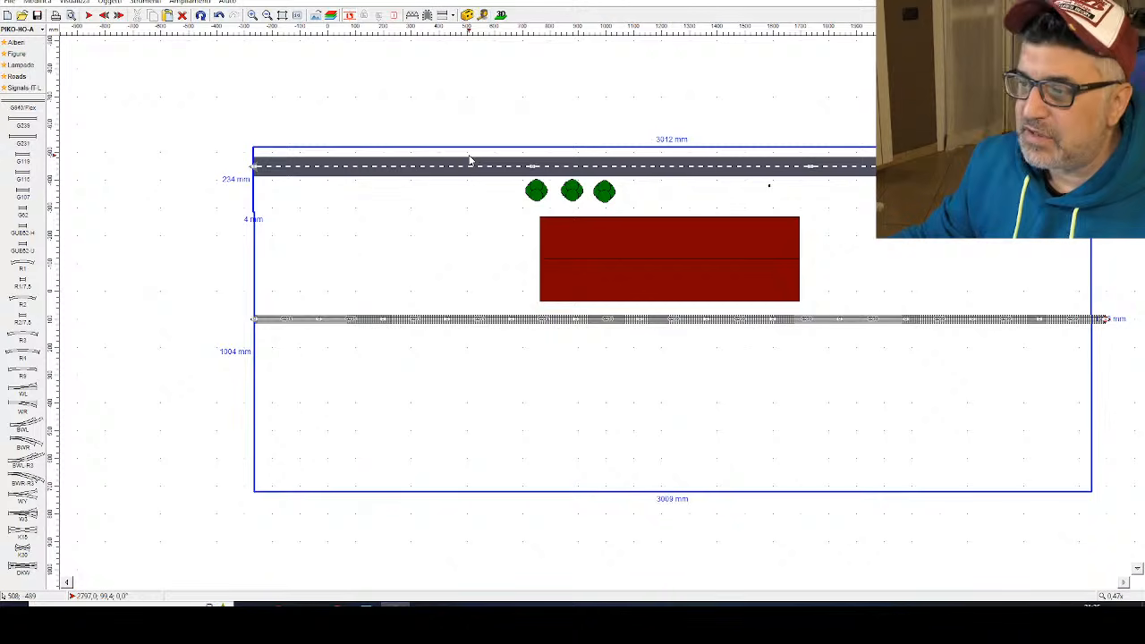
scroll(472, 259, "up", 1)
scroll(465, 268, "down", 4)
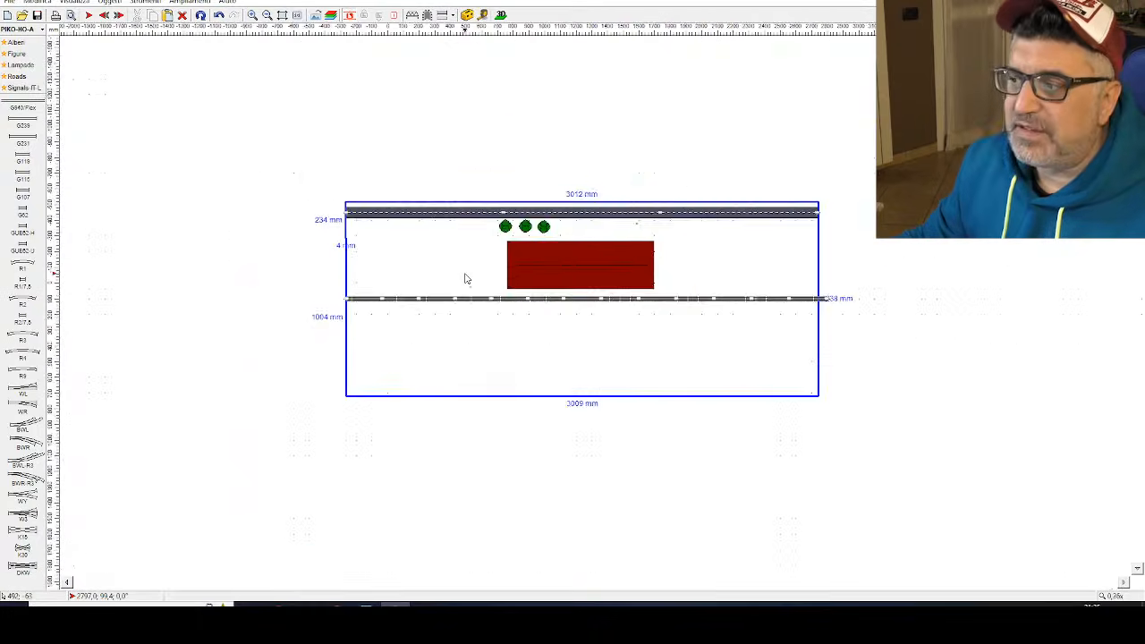
Step: Save the plan on the desktop as a SCARM project file named LAVORO PER YOUTUBE
scroll(459, 277, "up", 2)
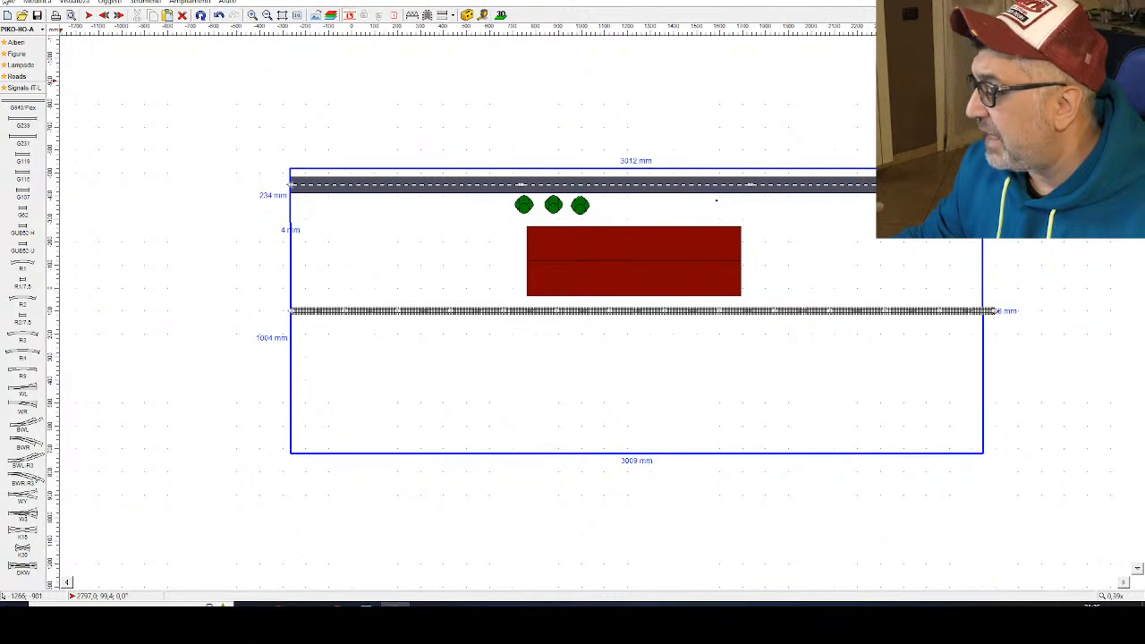
left_click(9, 3)
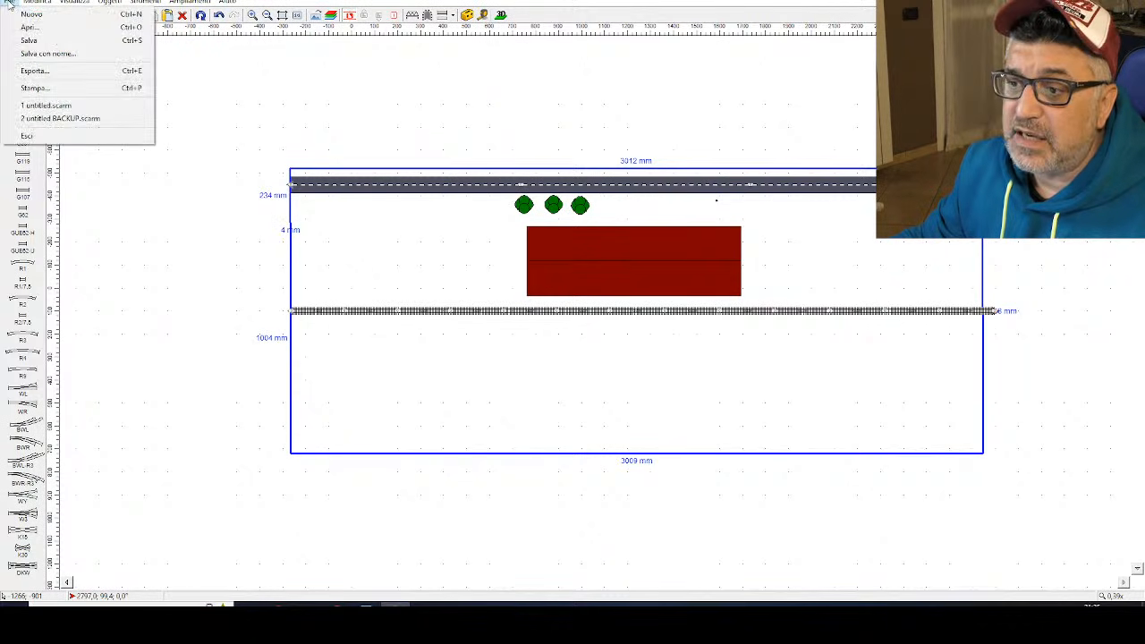
left_click(45, 54)
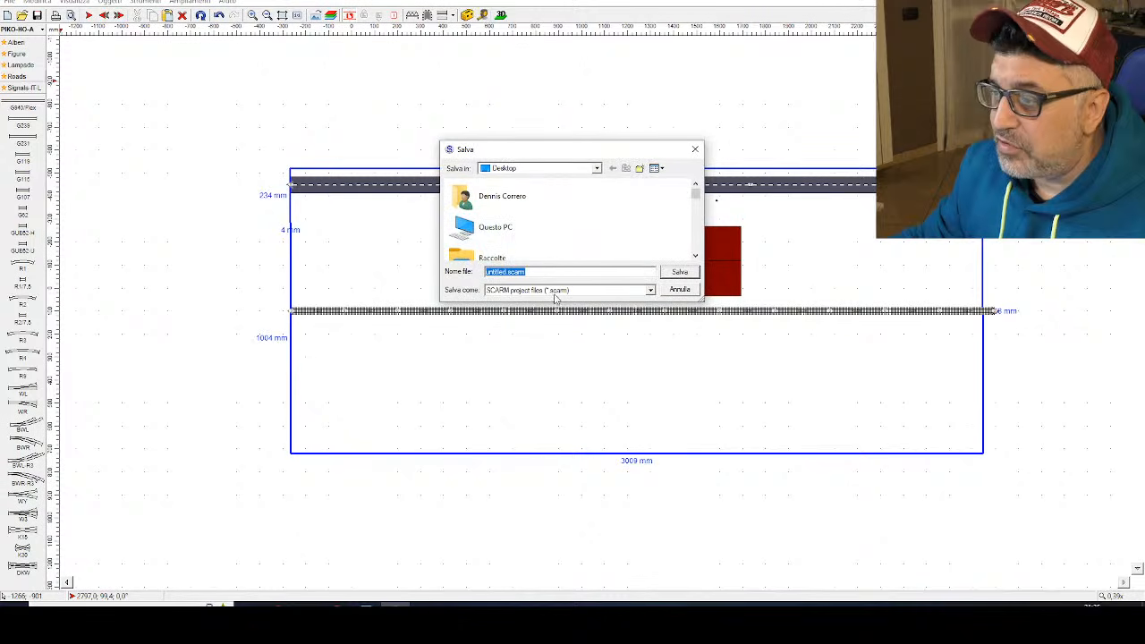
type("LAVOR")
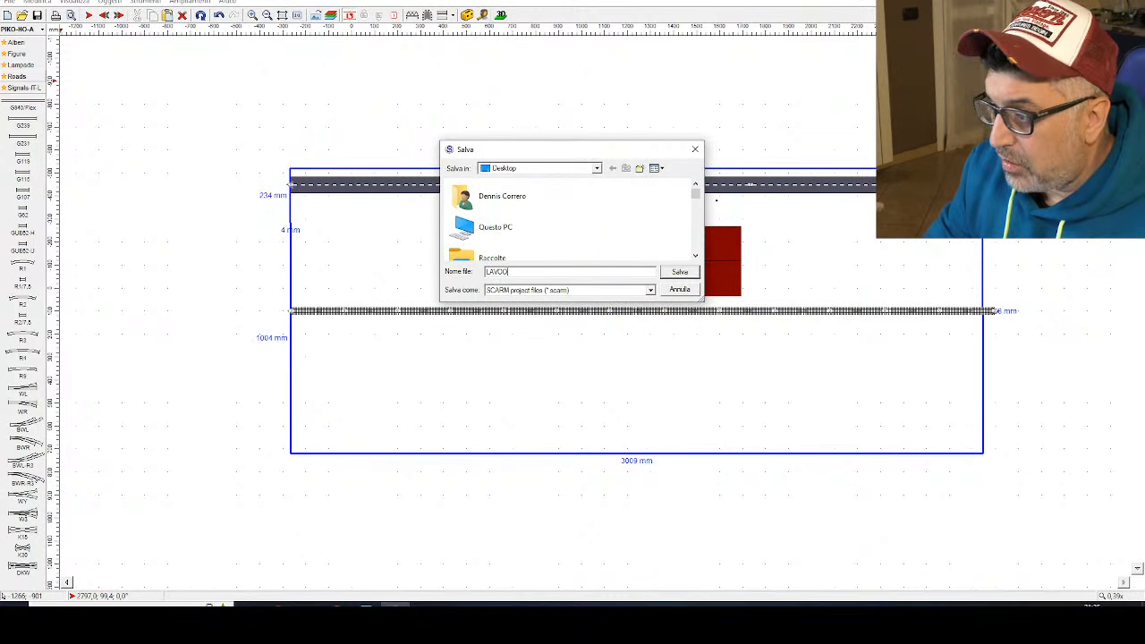
type("O PER Y")
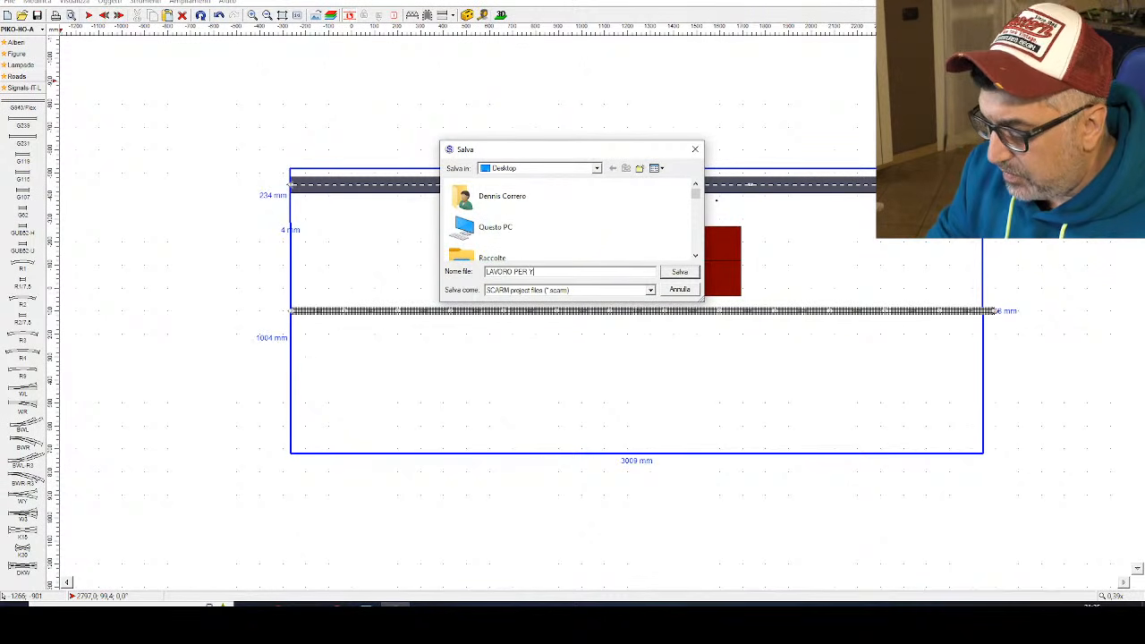
type("OUTUBE")
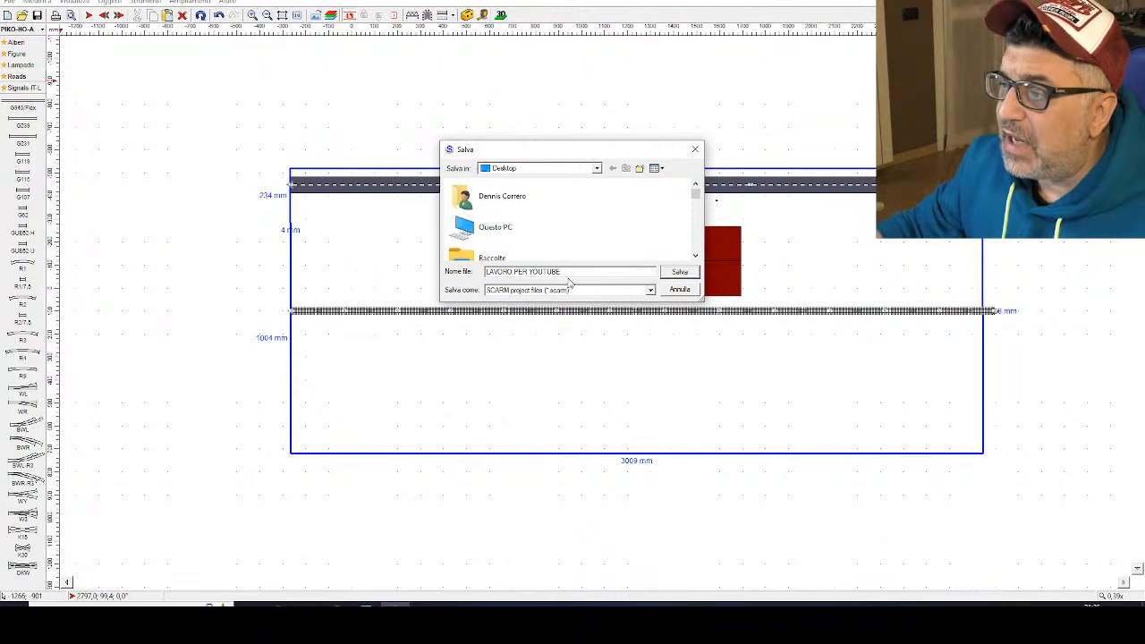
left_click(679, 271)
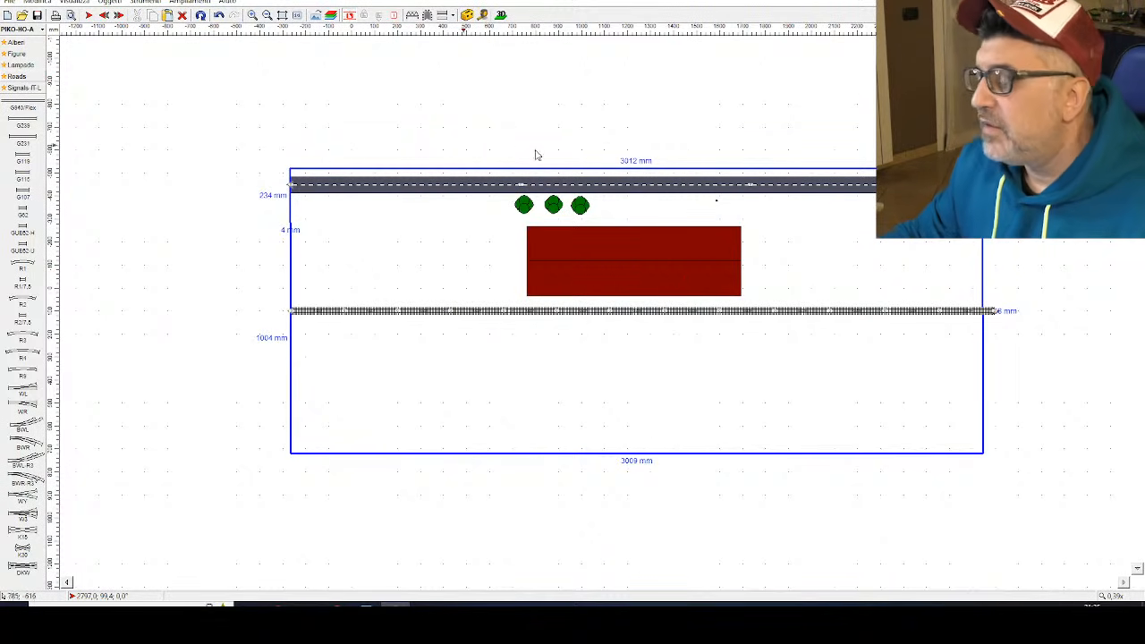
Step: View the saved baseboard plan with its station, road and track in 3D
scroll(527, 148, "up", 2)
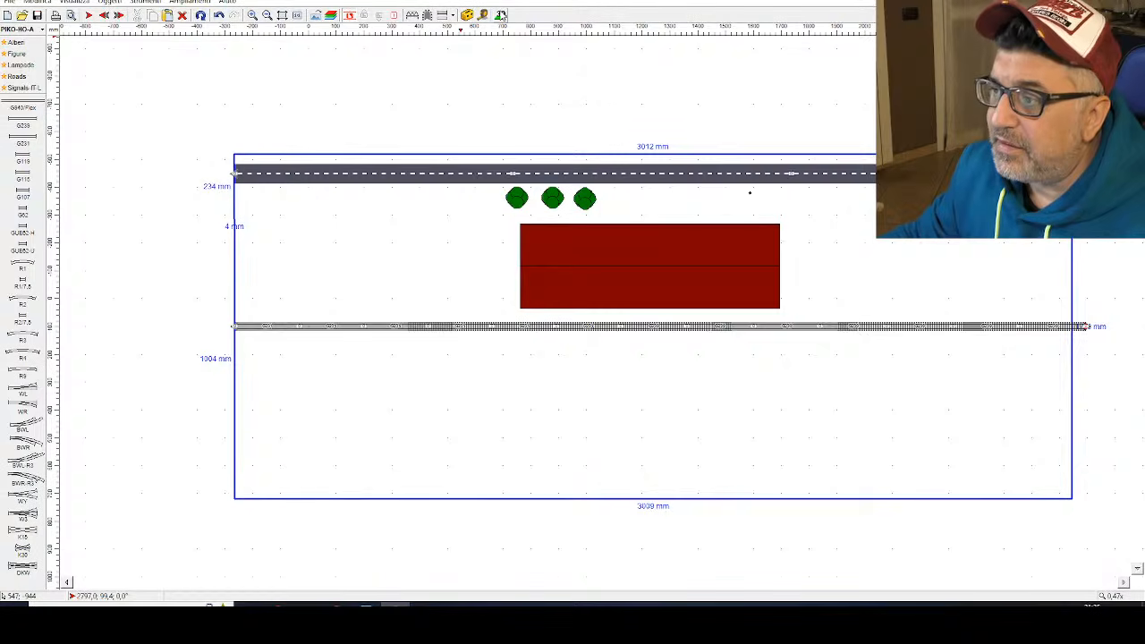
left_click(501, 14)
left_click_drag(377, 181, 424, 174)
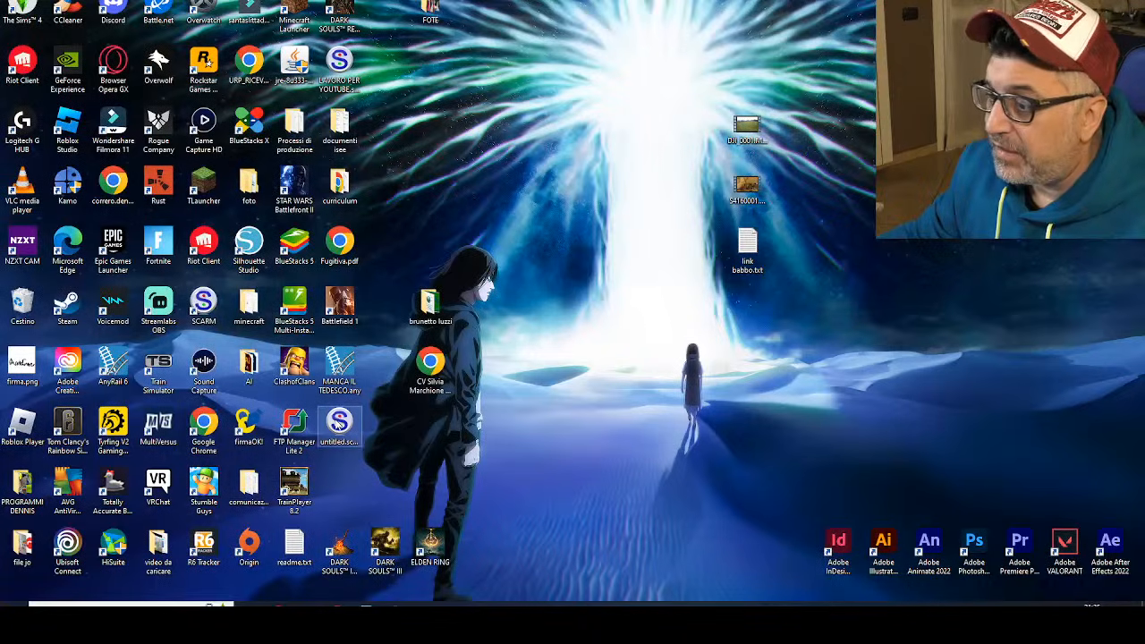
Step: Open the existing project untitled.scarm from the desktop and show its whole layout
left_click(338, 422)
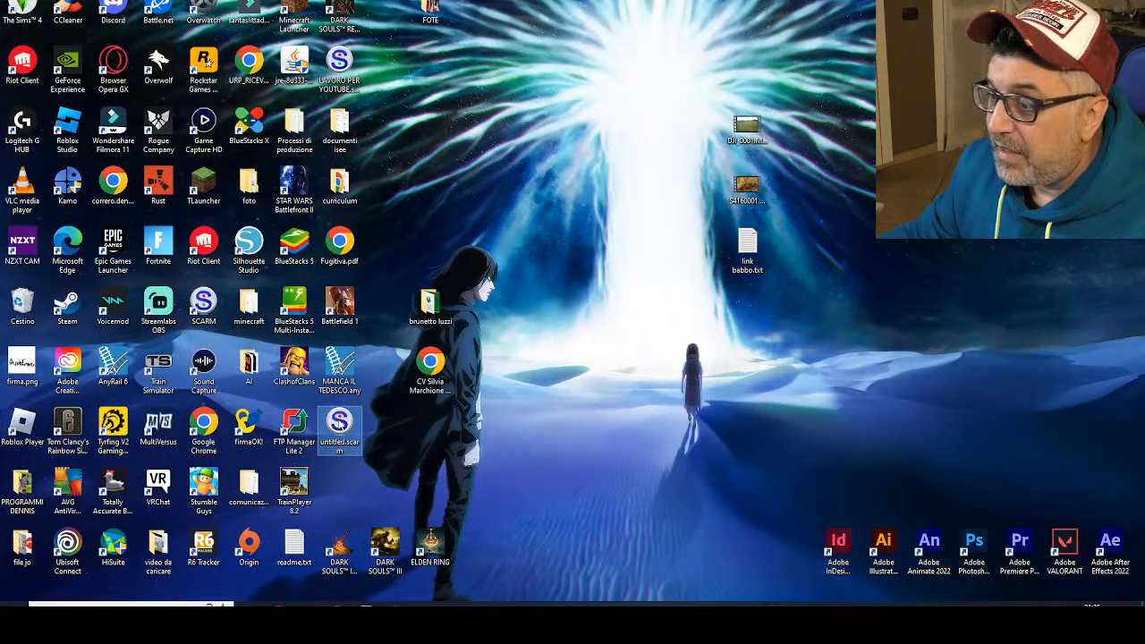
double_click(339, 422)
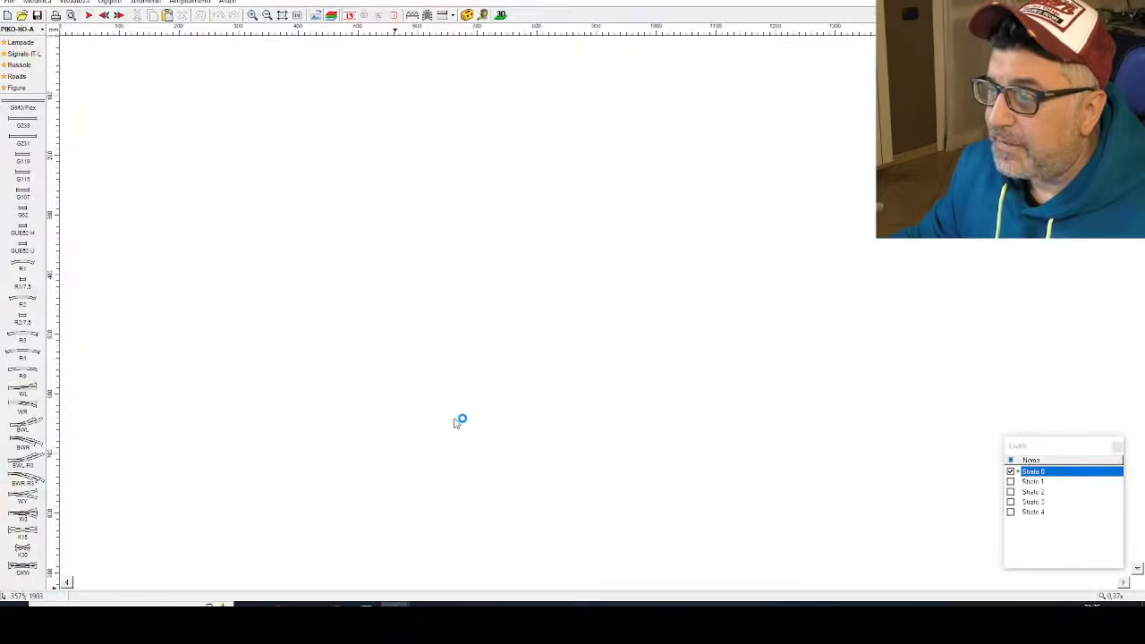
scroll(413, 393, "up", 1)
scroll(421, 388, "down", 1)
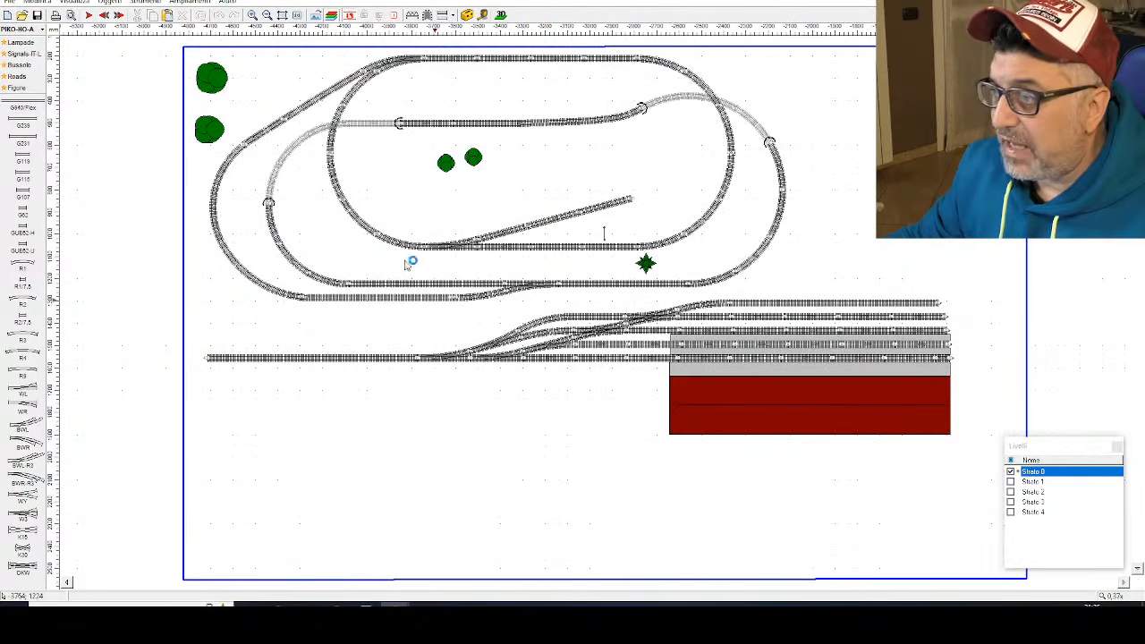
Step: Render the opened layout in 3D and examine the station building, platforms and parallel tracks up close
left_click(501, 15)
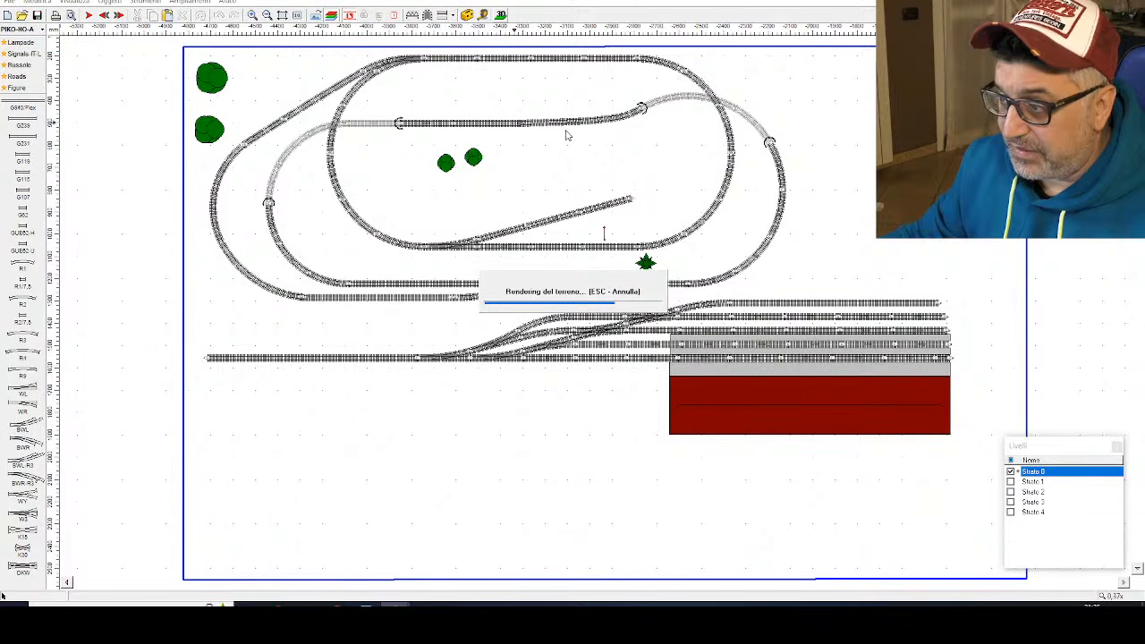
scroll(506, 320, "up", 4)
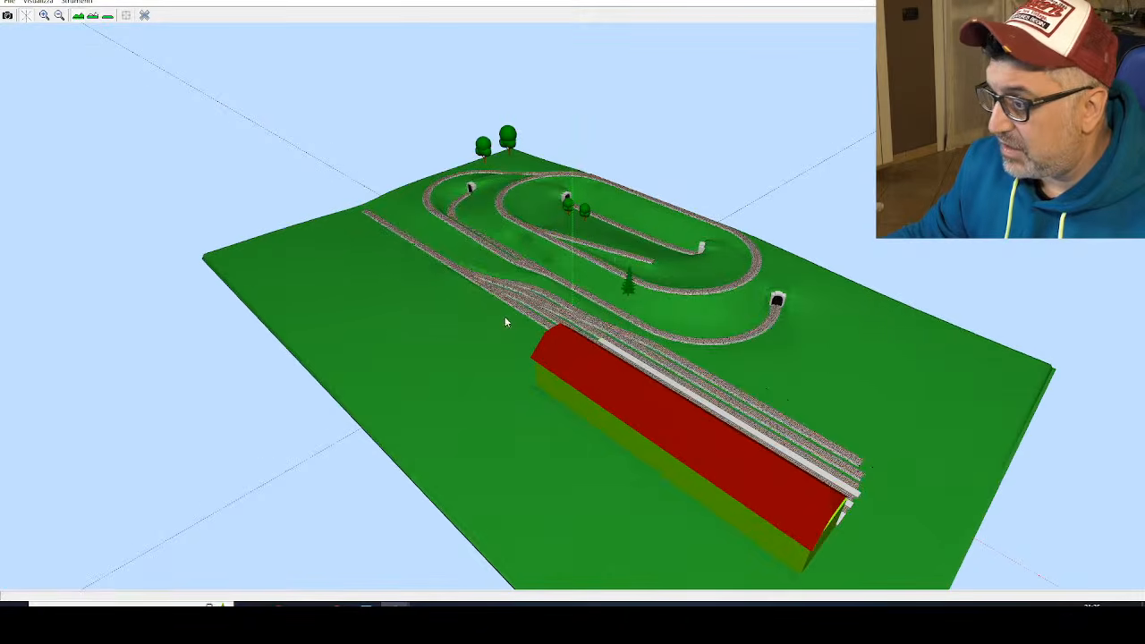
mouse_move(635, 371)
left_mouse_down()
mouse_move(610, 357)
mouse_move(620, 356)
left_mouse_up()
scroll(575, 368, "up", 5)
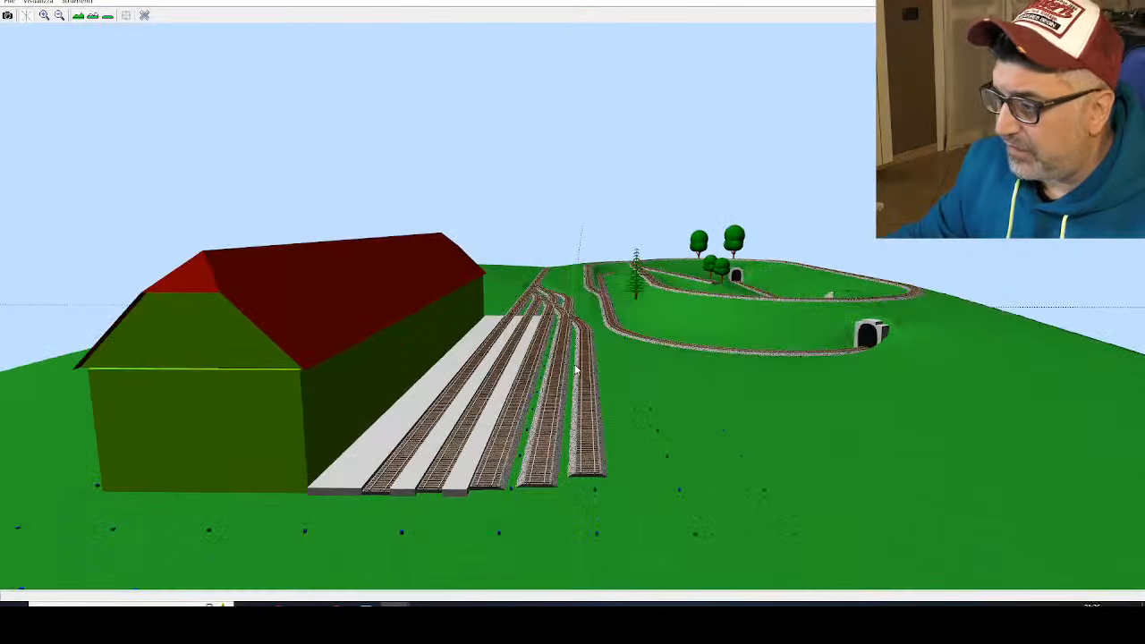
scroll(502, 395, "down", 5)
scroll(506, 409, "up", 5)
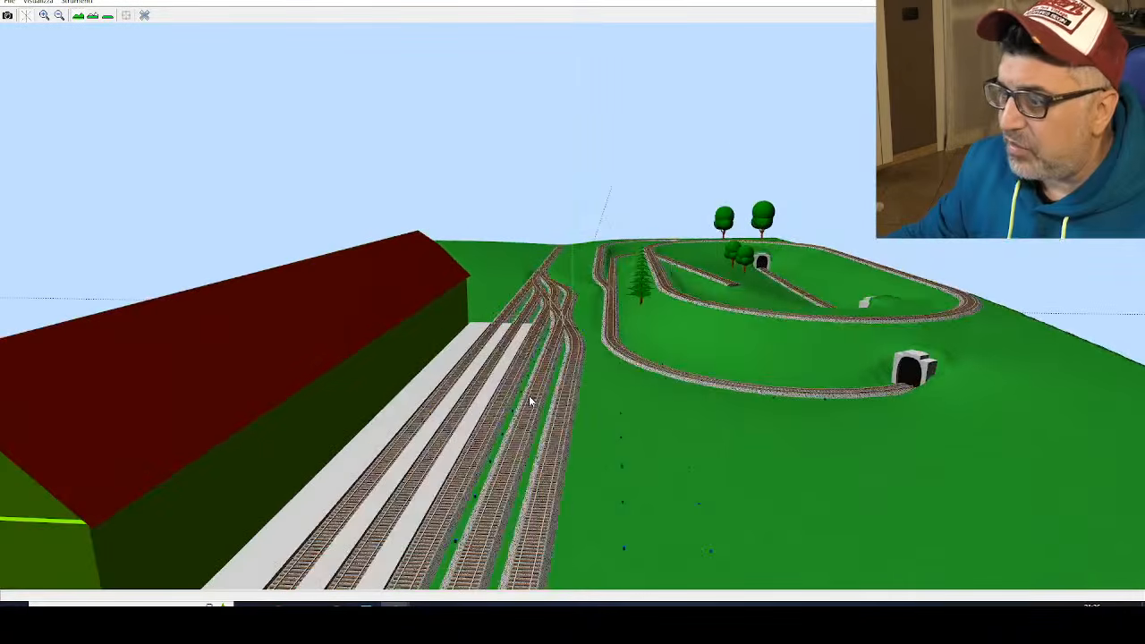
Step: Examine the oval loops, tunnel portals and terrain in 3D from the station side, then return to the 2D plan
scroll(530, 398, "down", 2)
left_click_drag(567, 369, 250, 354)
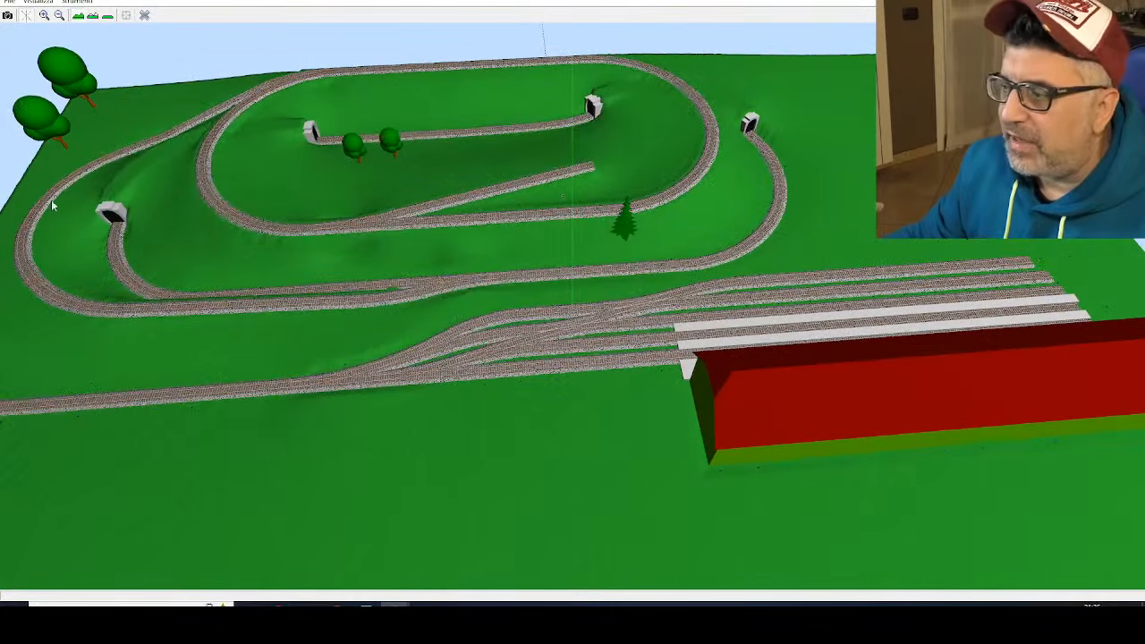
scroll(95, 220, "up", 1)
mouse_move(95, 220)
left_mouse_down()
mouse_move(109, 212)
mouse_move(125, 223)
mouse_move(82, 218)
left_mouse_up()
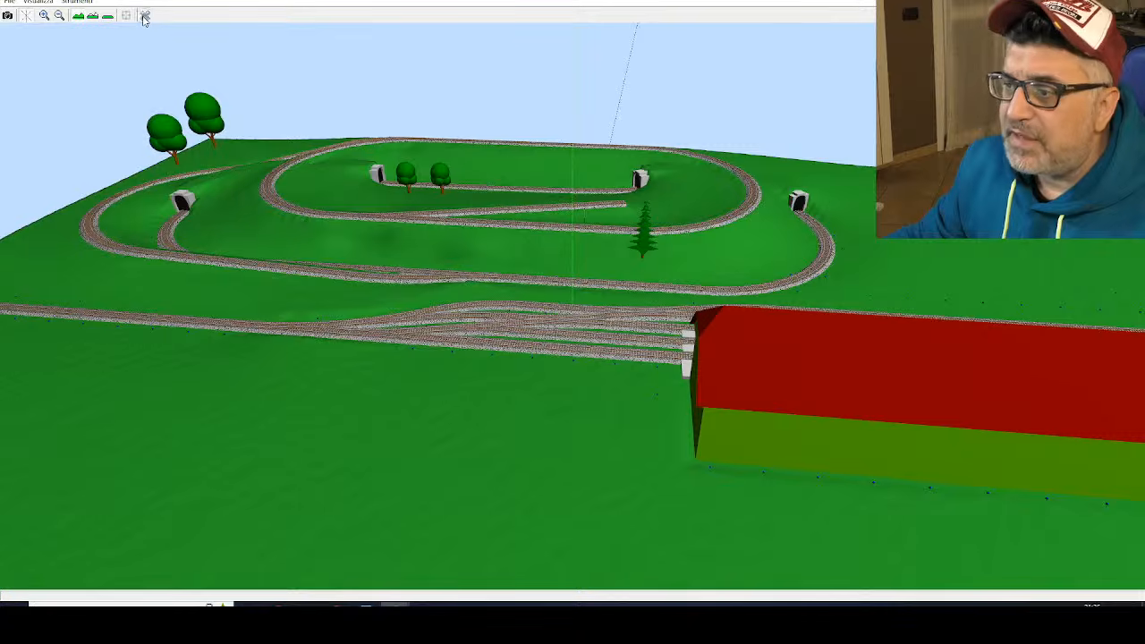
left_click(144, 17)
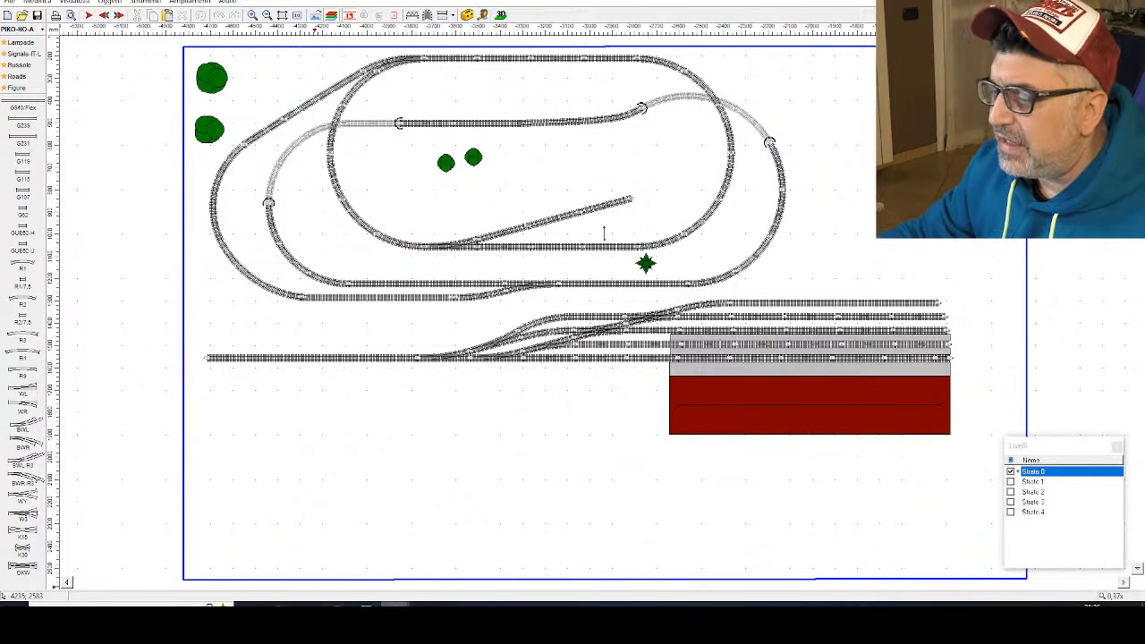
Step: Bring up the available program extensions
mouse_move(394, 605)
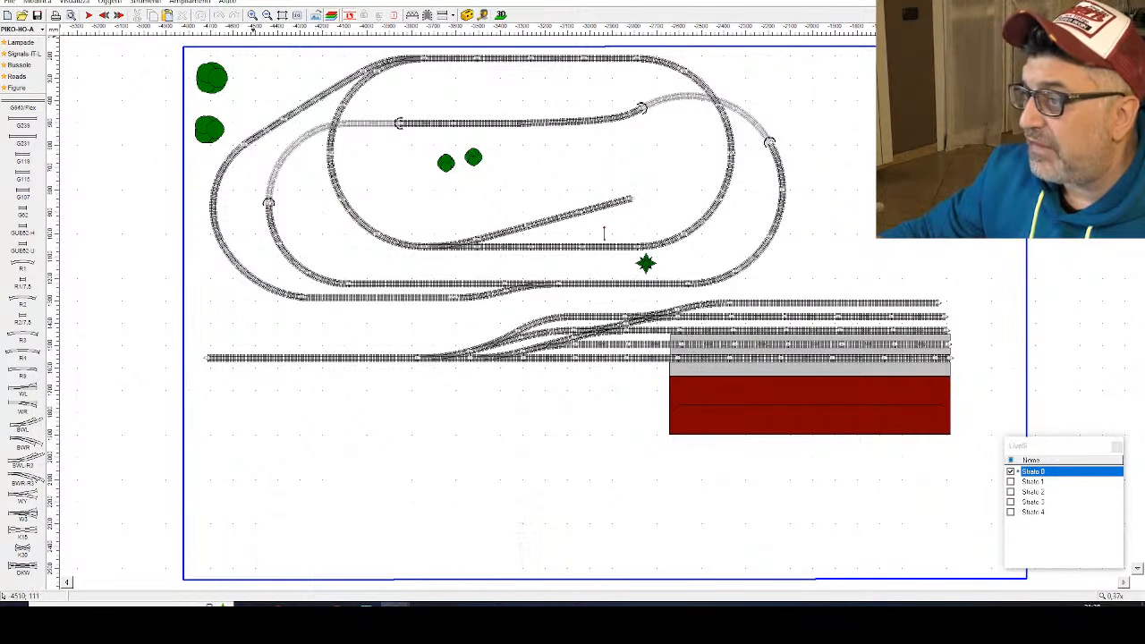
left_click(190, 3)
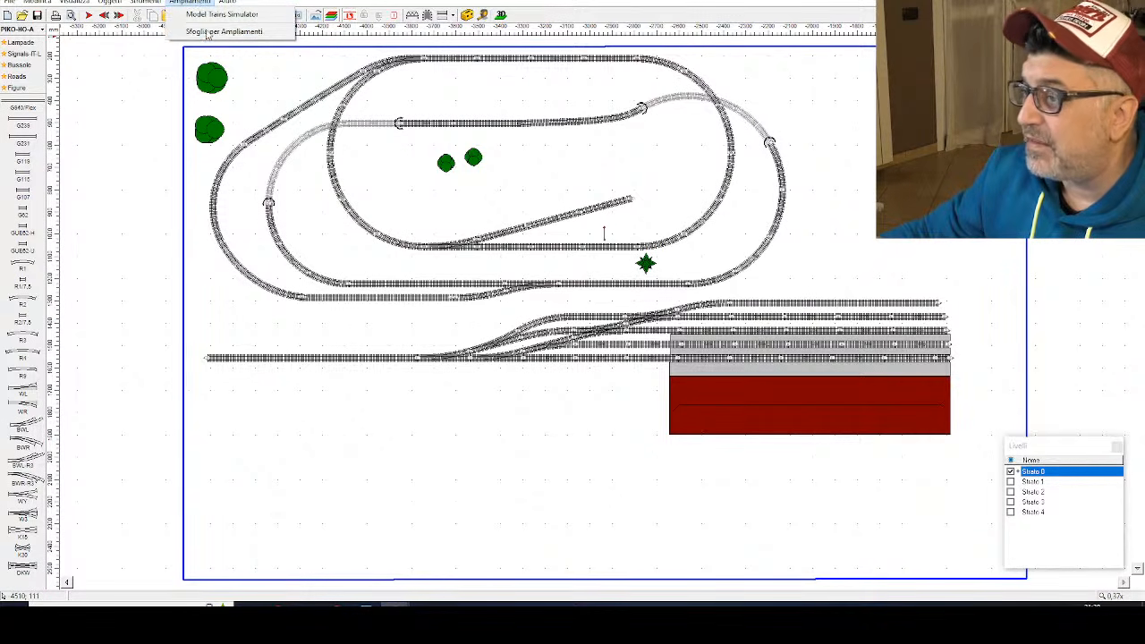